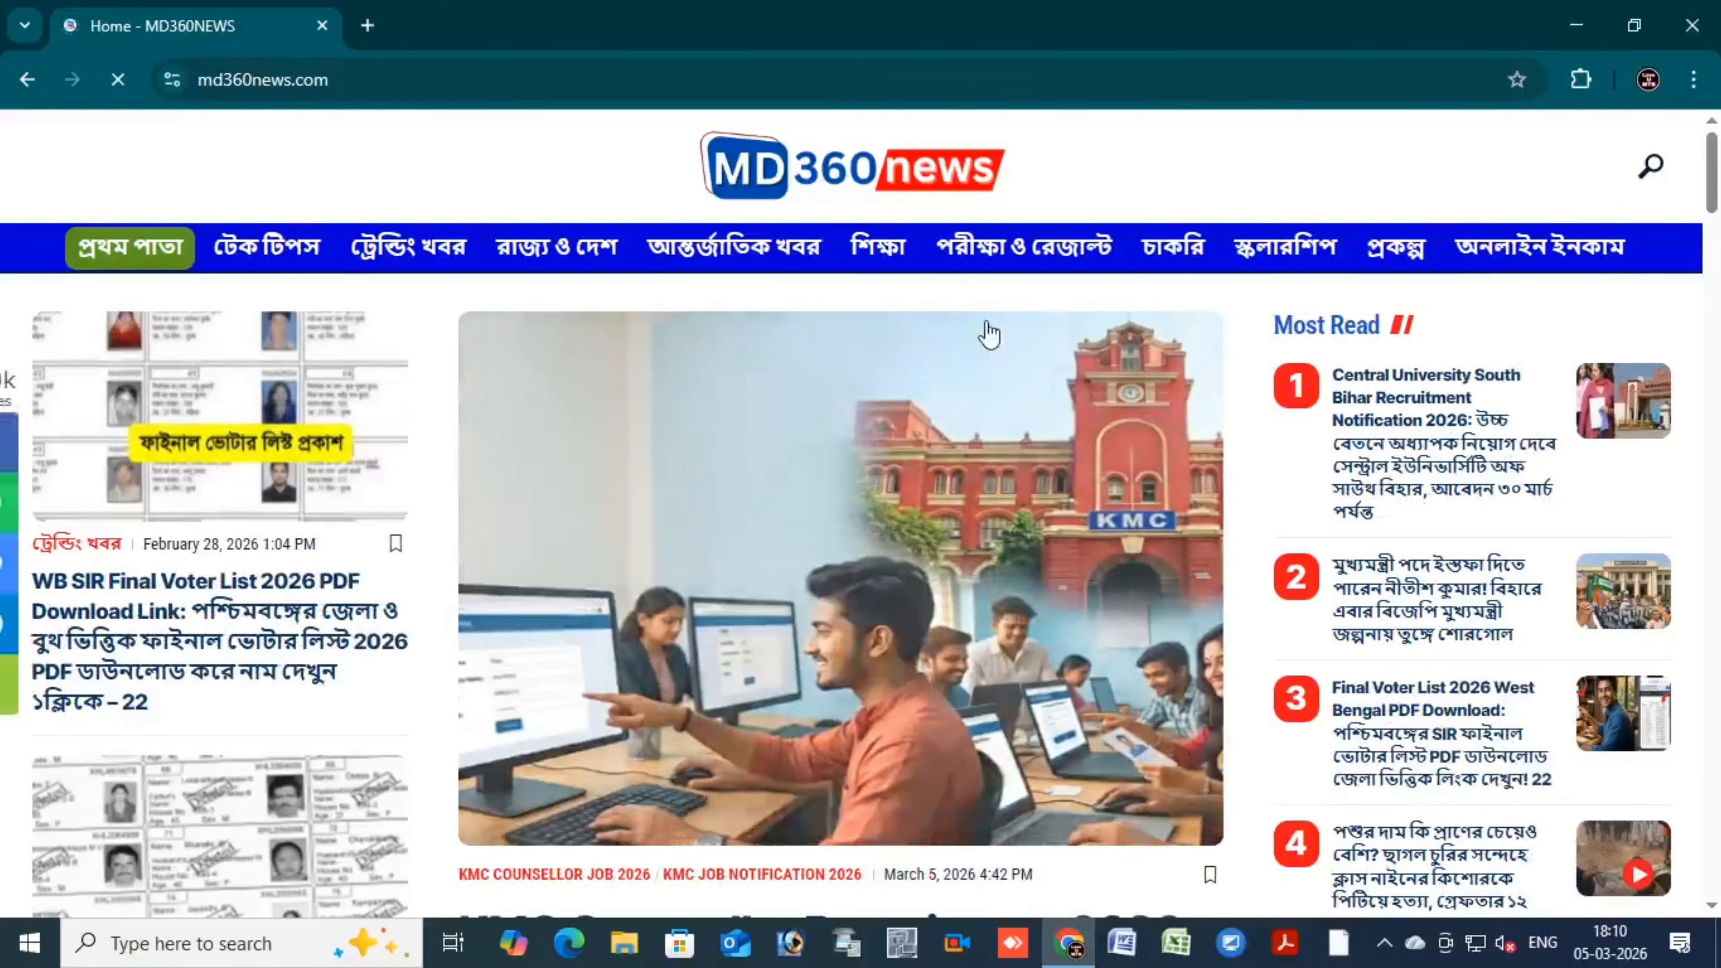
Search the MD360news site for "obc"
{"action": "left_click", "coordinate": [1653, 167]}
{"action": "type", "text": "ob"}
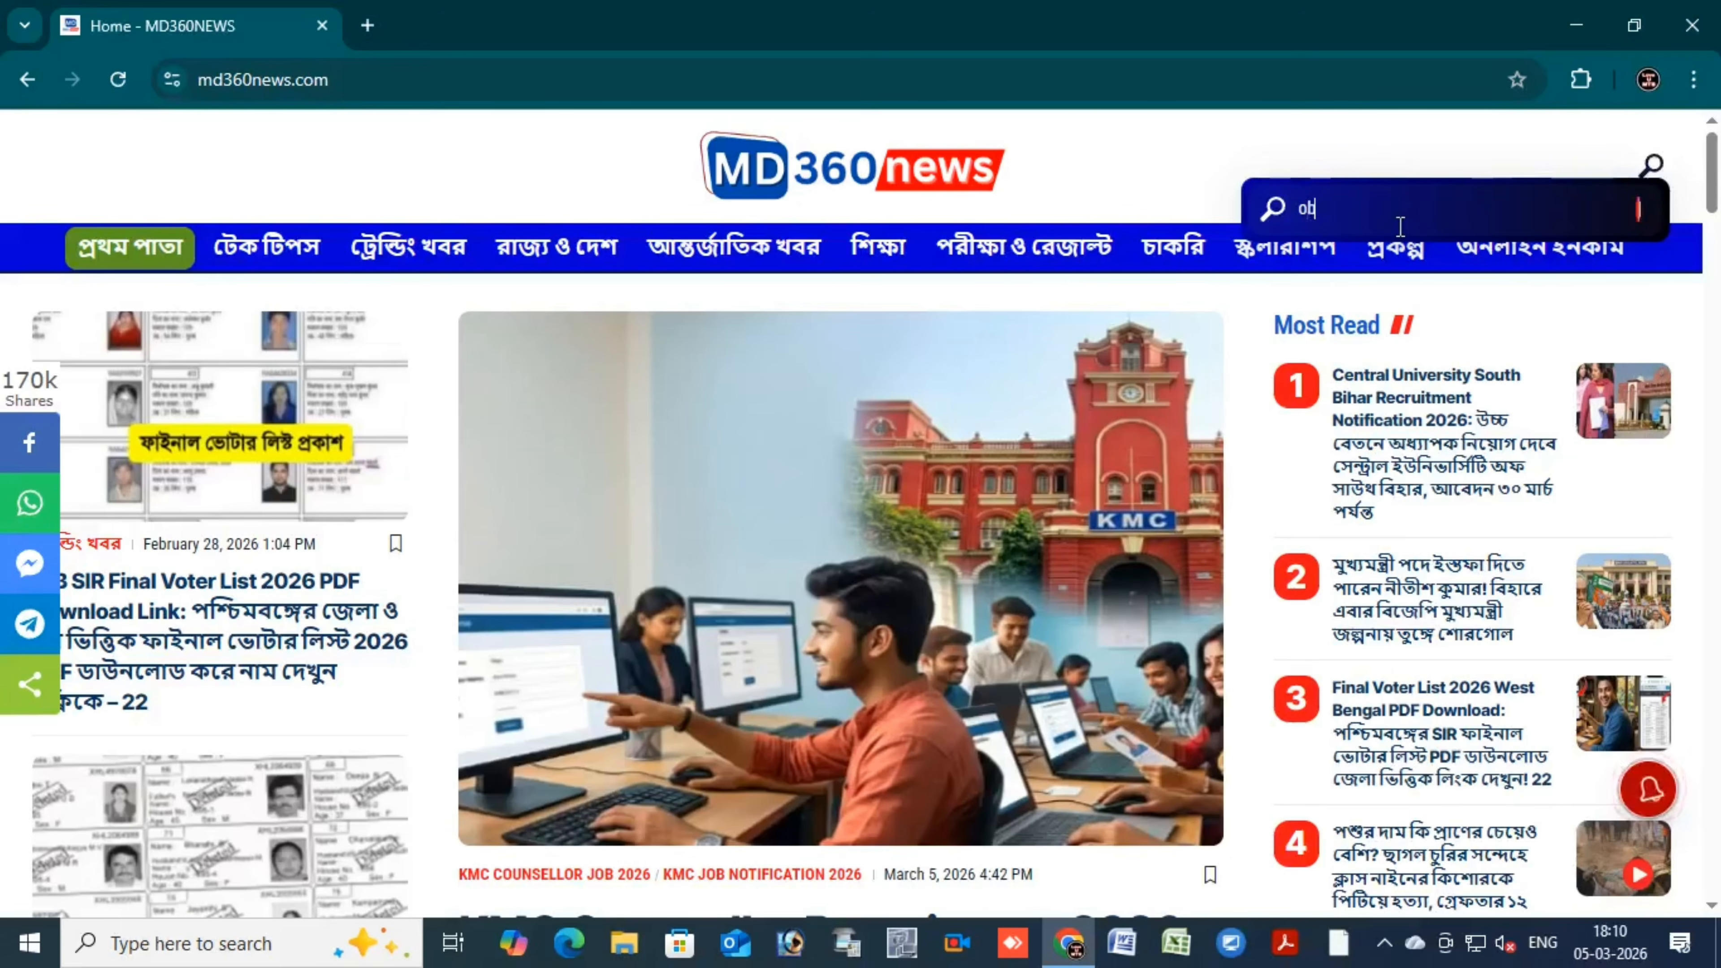
{"action": "type", "text": "c"}
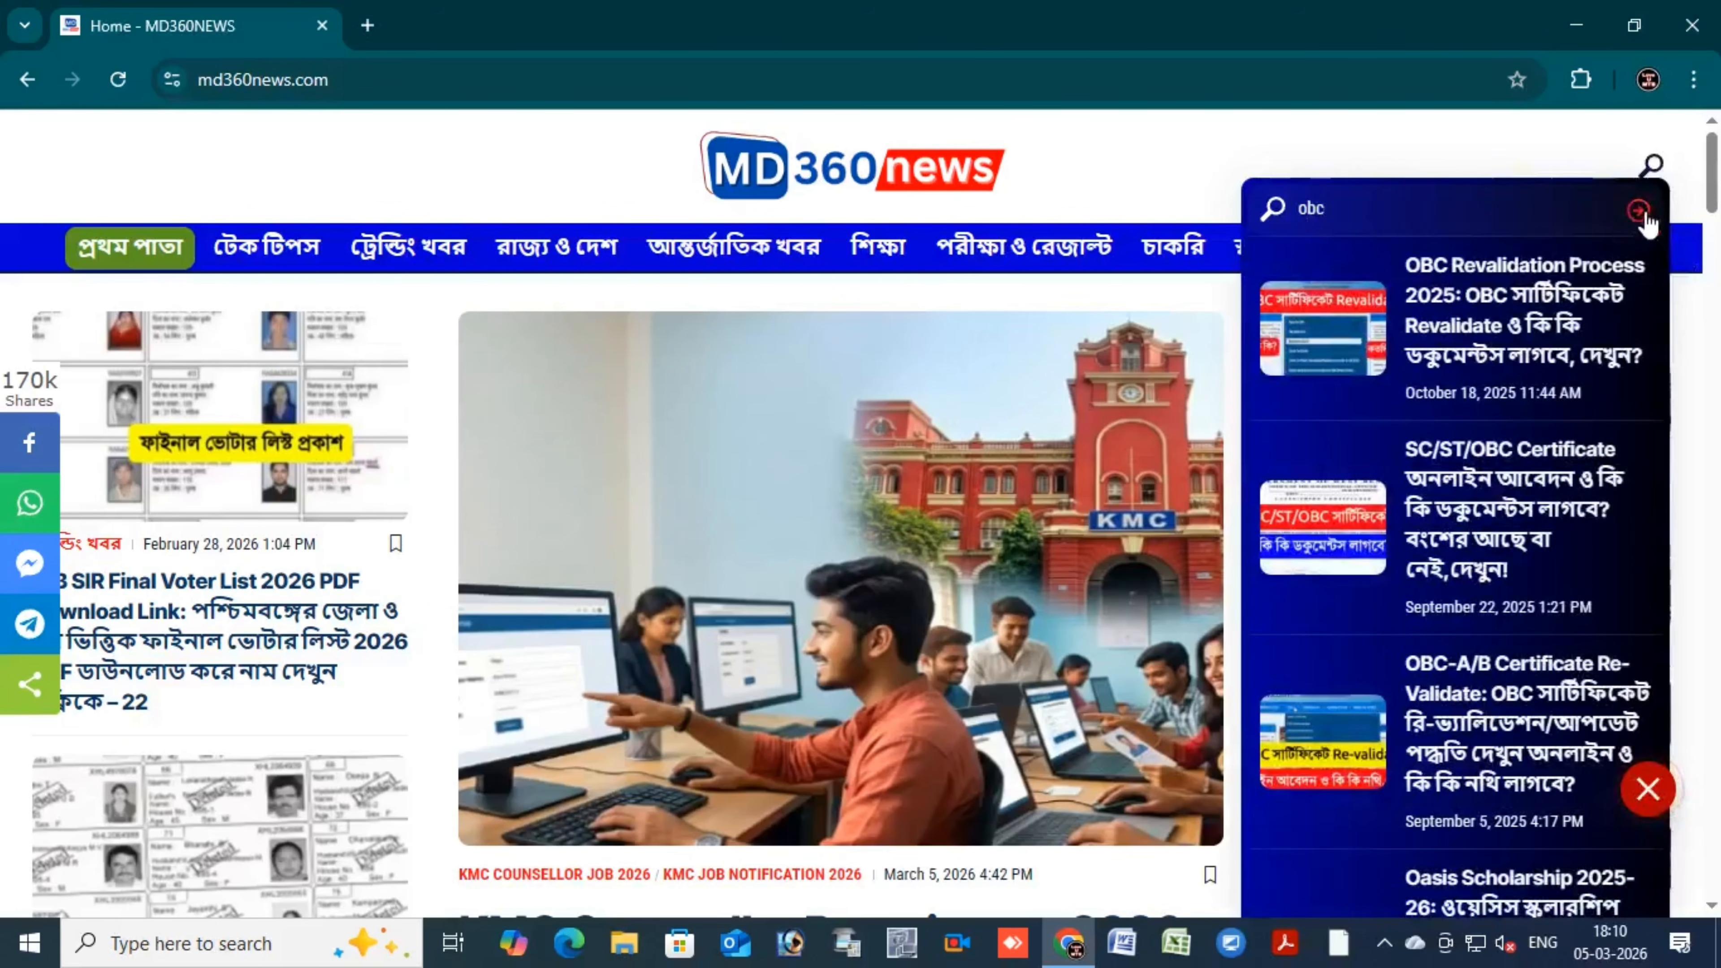
{"action": "key", "text": "Return"}
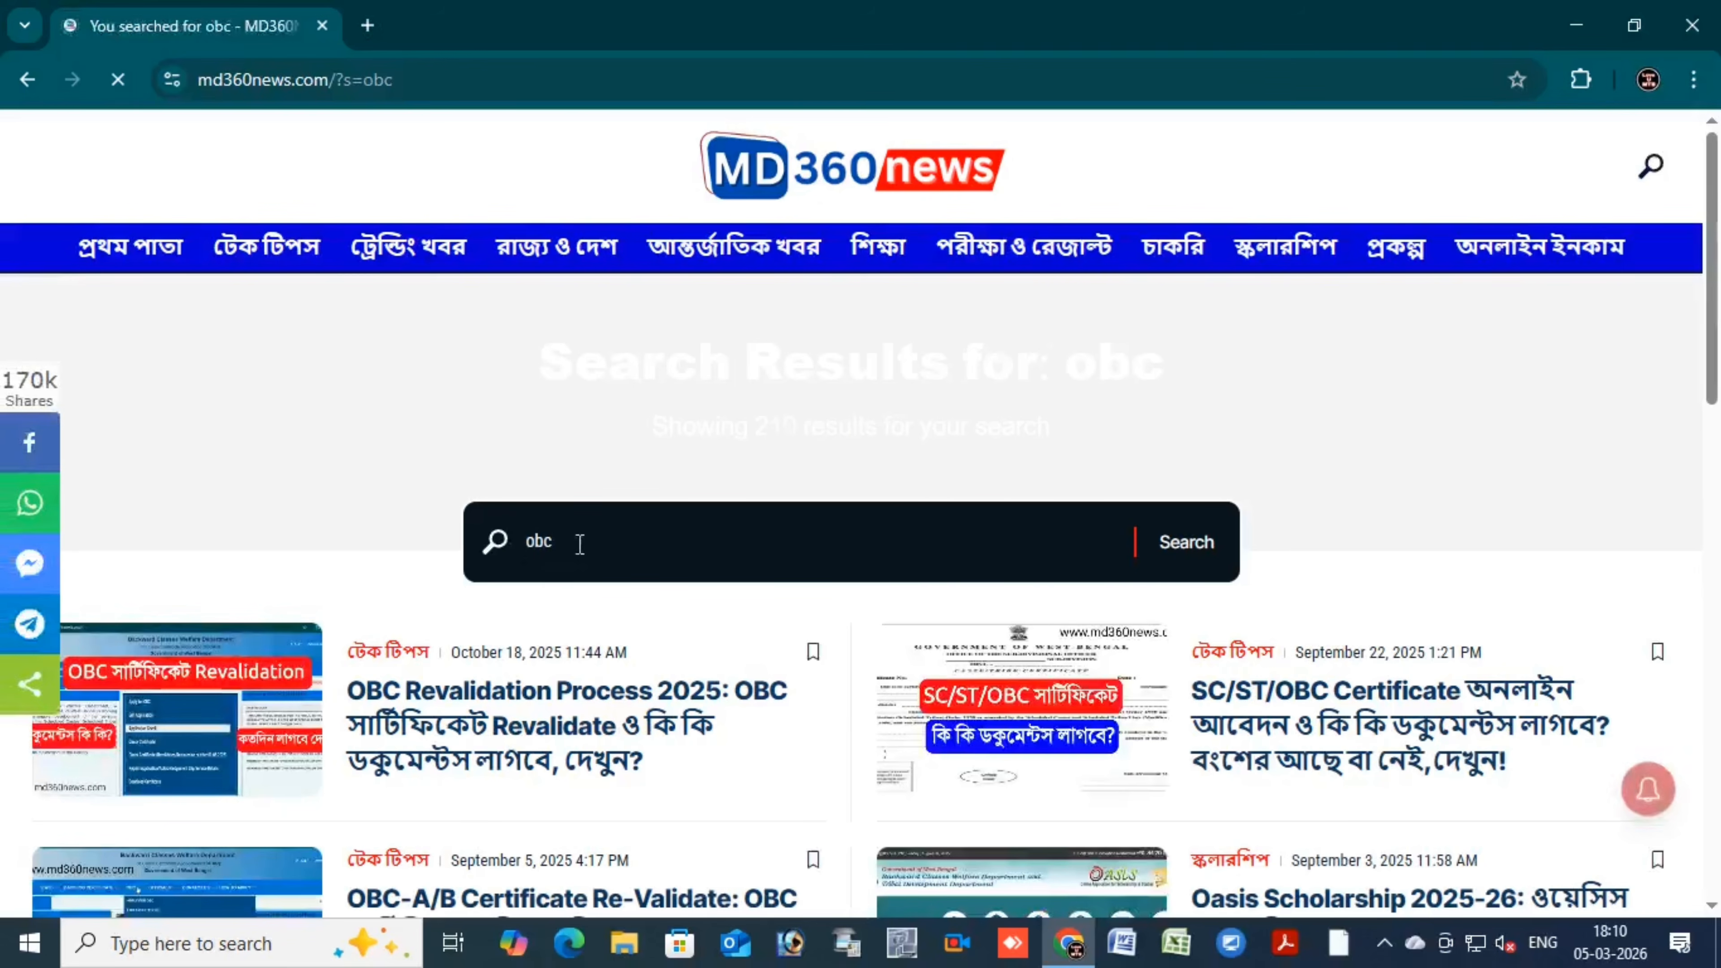
Open the "OBC Revalidation Process 2025" article from the search results
{"action": "scroll", "coordinate": [596, 495], "scroll_direction": "down", "scroll_amount": 3}
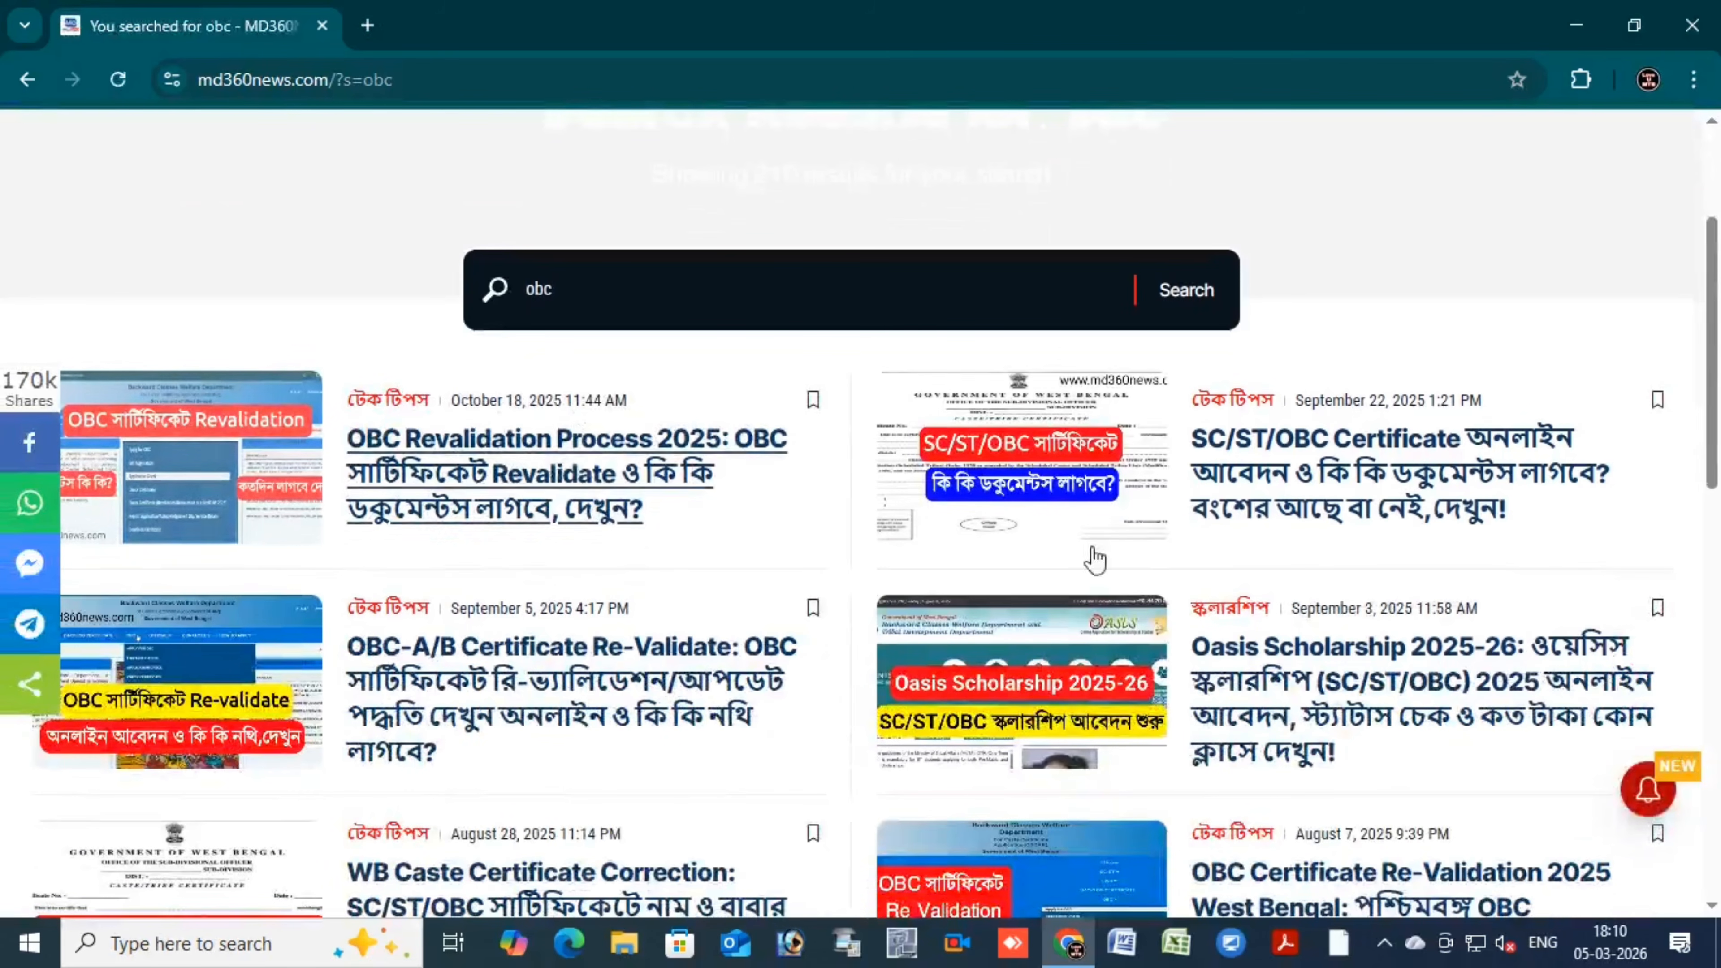
{"action": "scroll", "coordinate": [586, 386], "scroll_direction": "down", "scroll_amount": 2}
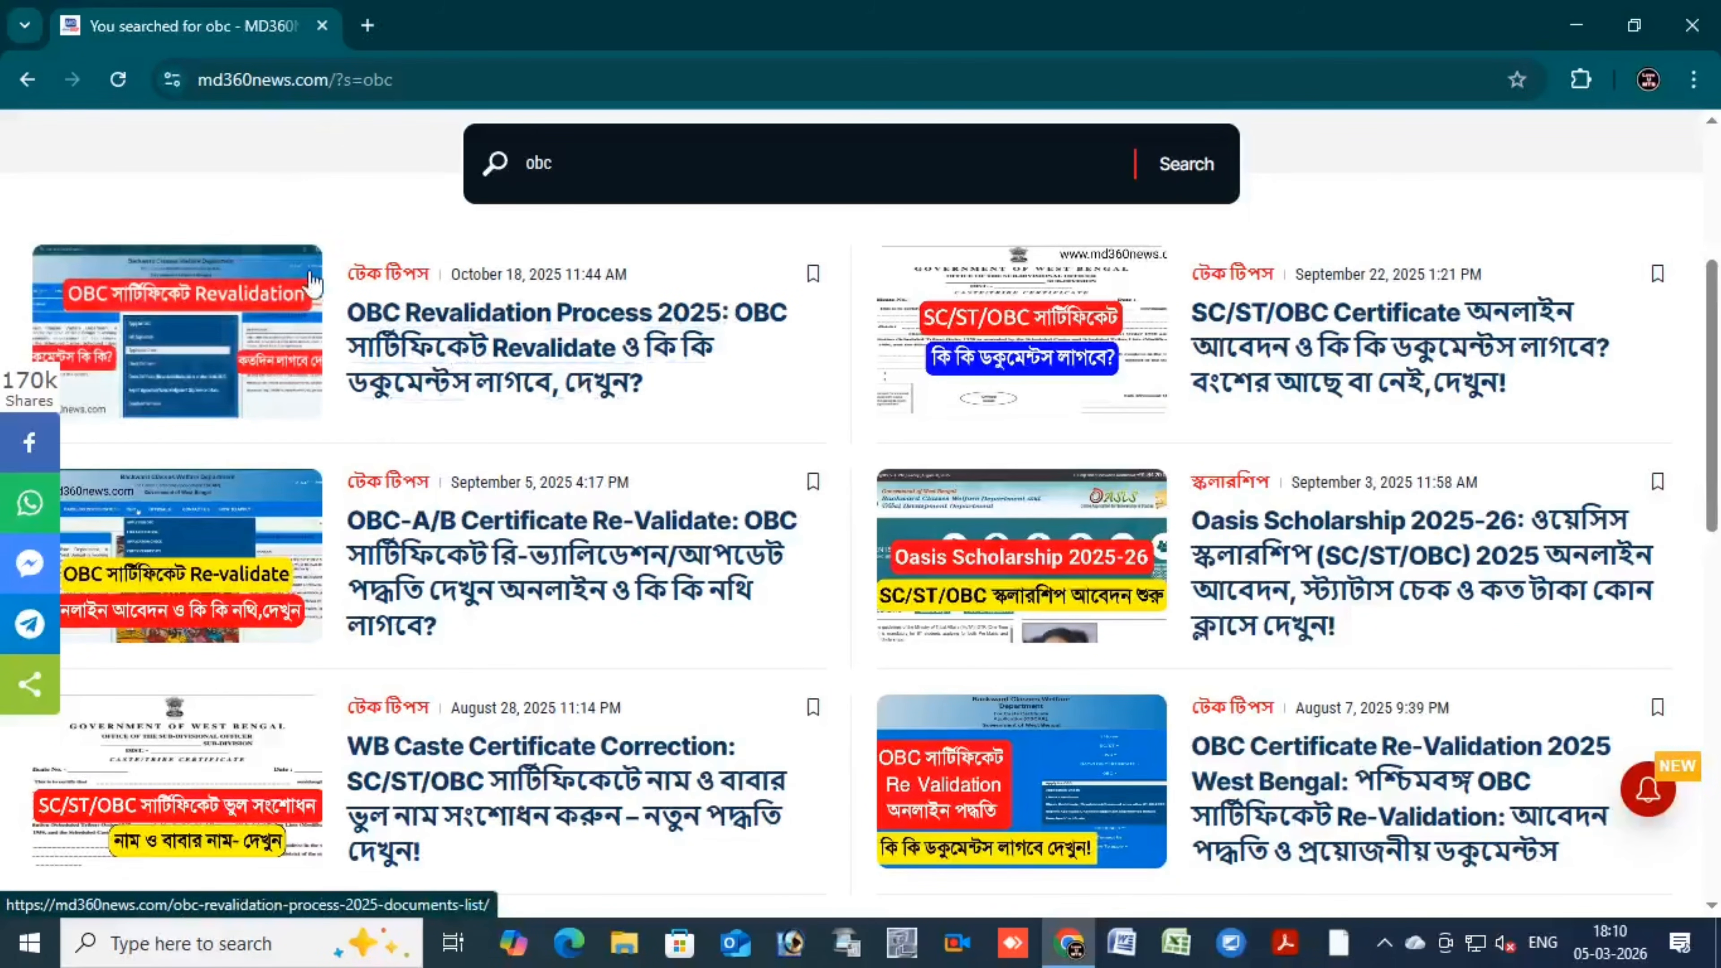
{"action": "left_click", "coordinate": [586, 383]}
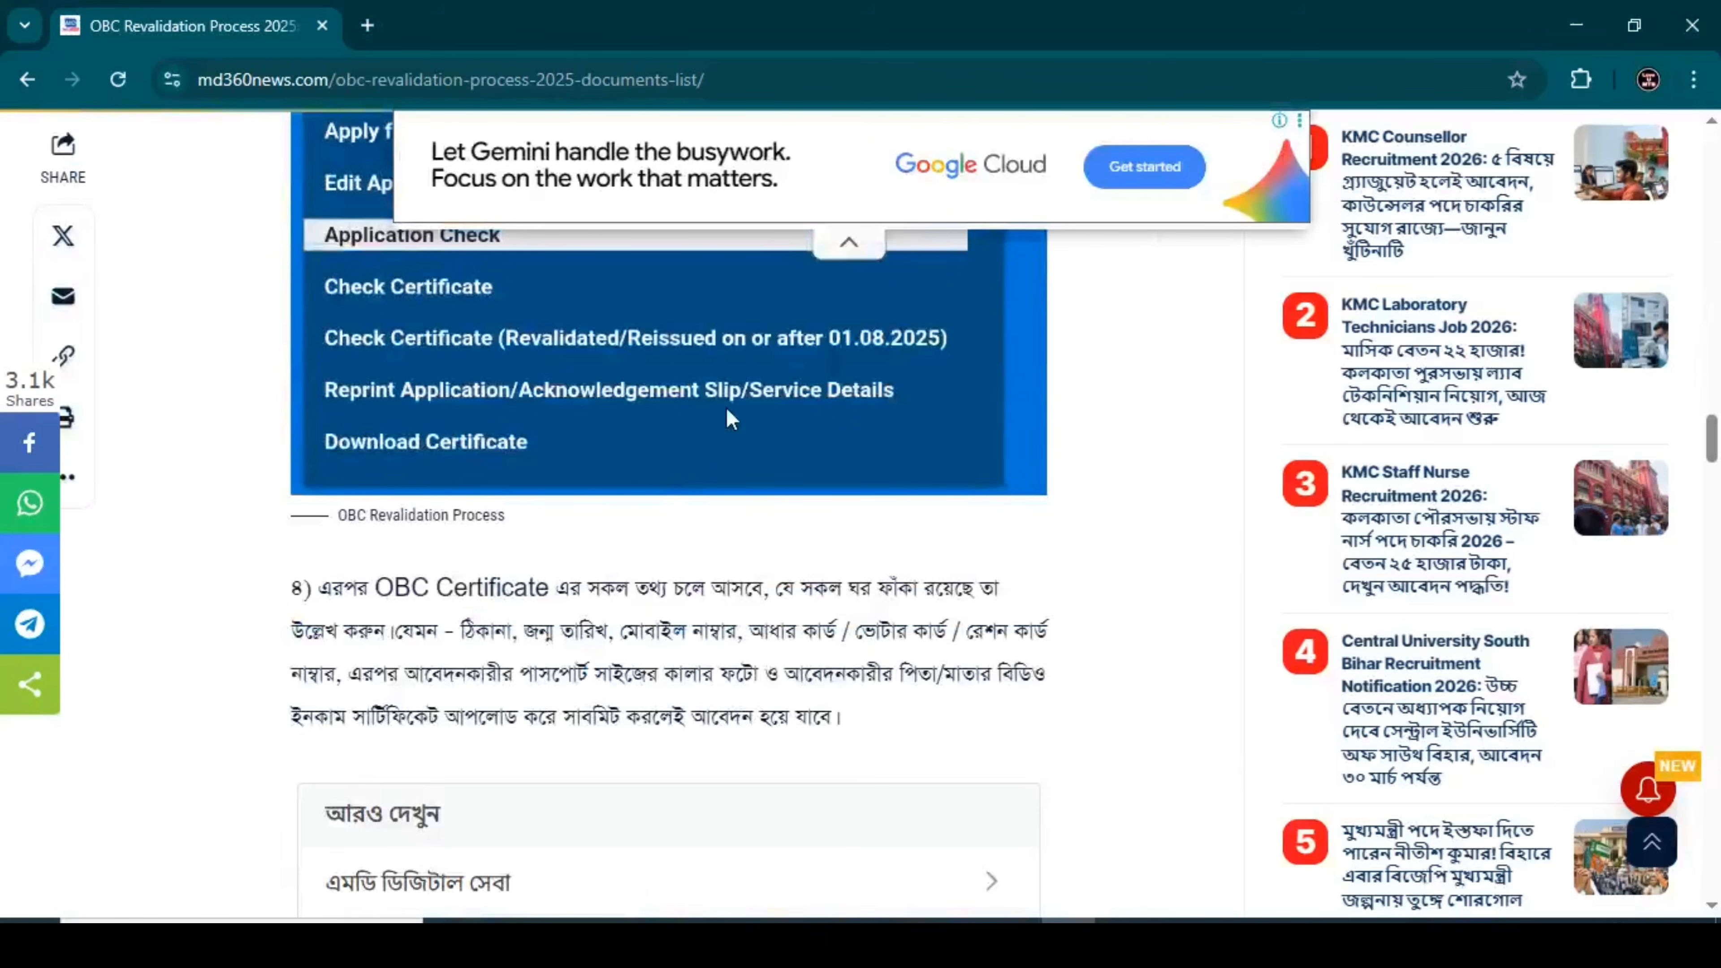
Collapse the ad banner and follow the OBC Revalidation Status Check & Certificate Download link near the article's end
{"action": "left_click", "coordinate": [849, 240]}
{"action": "scroll", "coordinate": [692, 373], "scroll_direction": "down", "scroll_amount": 15}
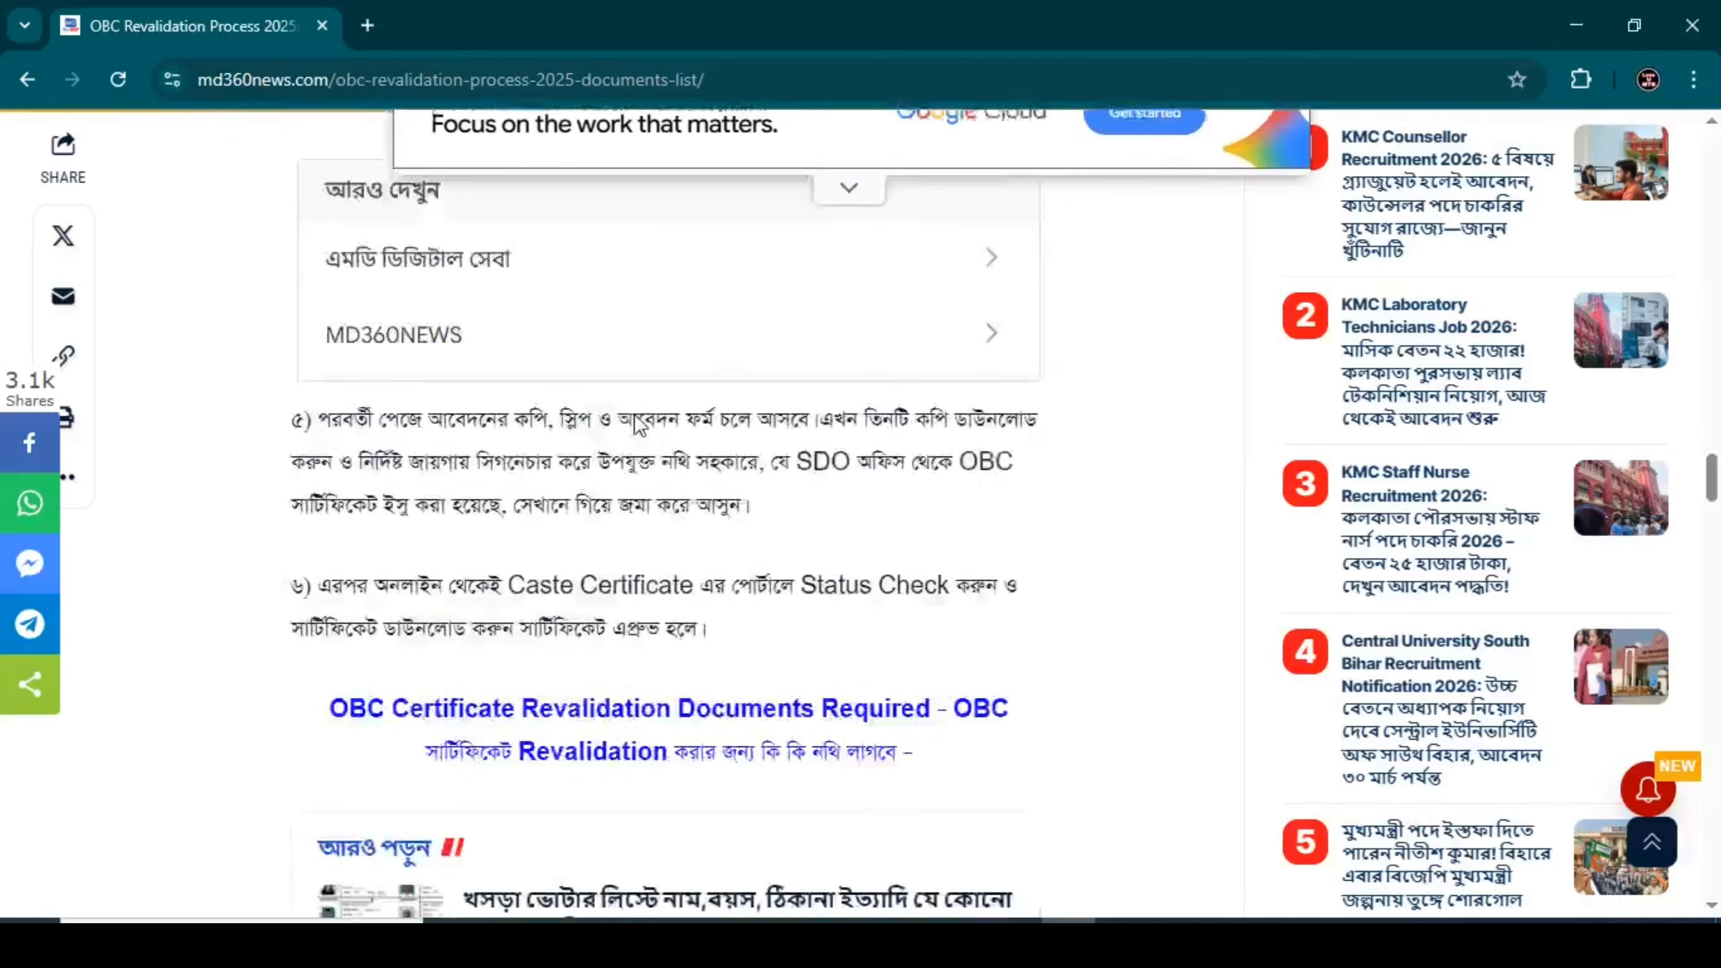
{"action": "scroll", "coordinate": [636, 414], "scroll_direction": "up", "scroll_amount": 20}
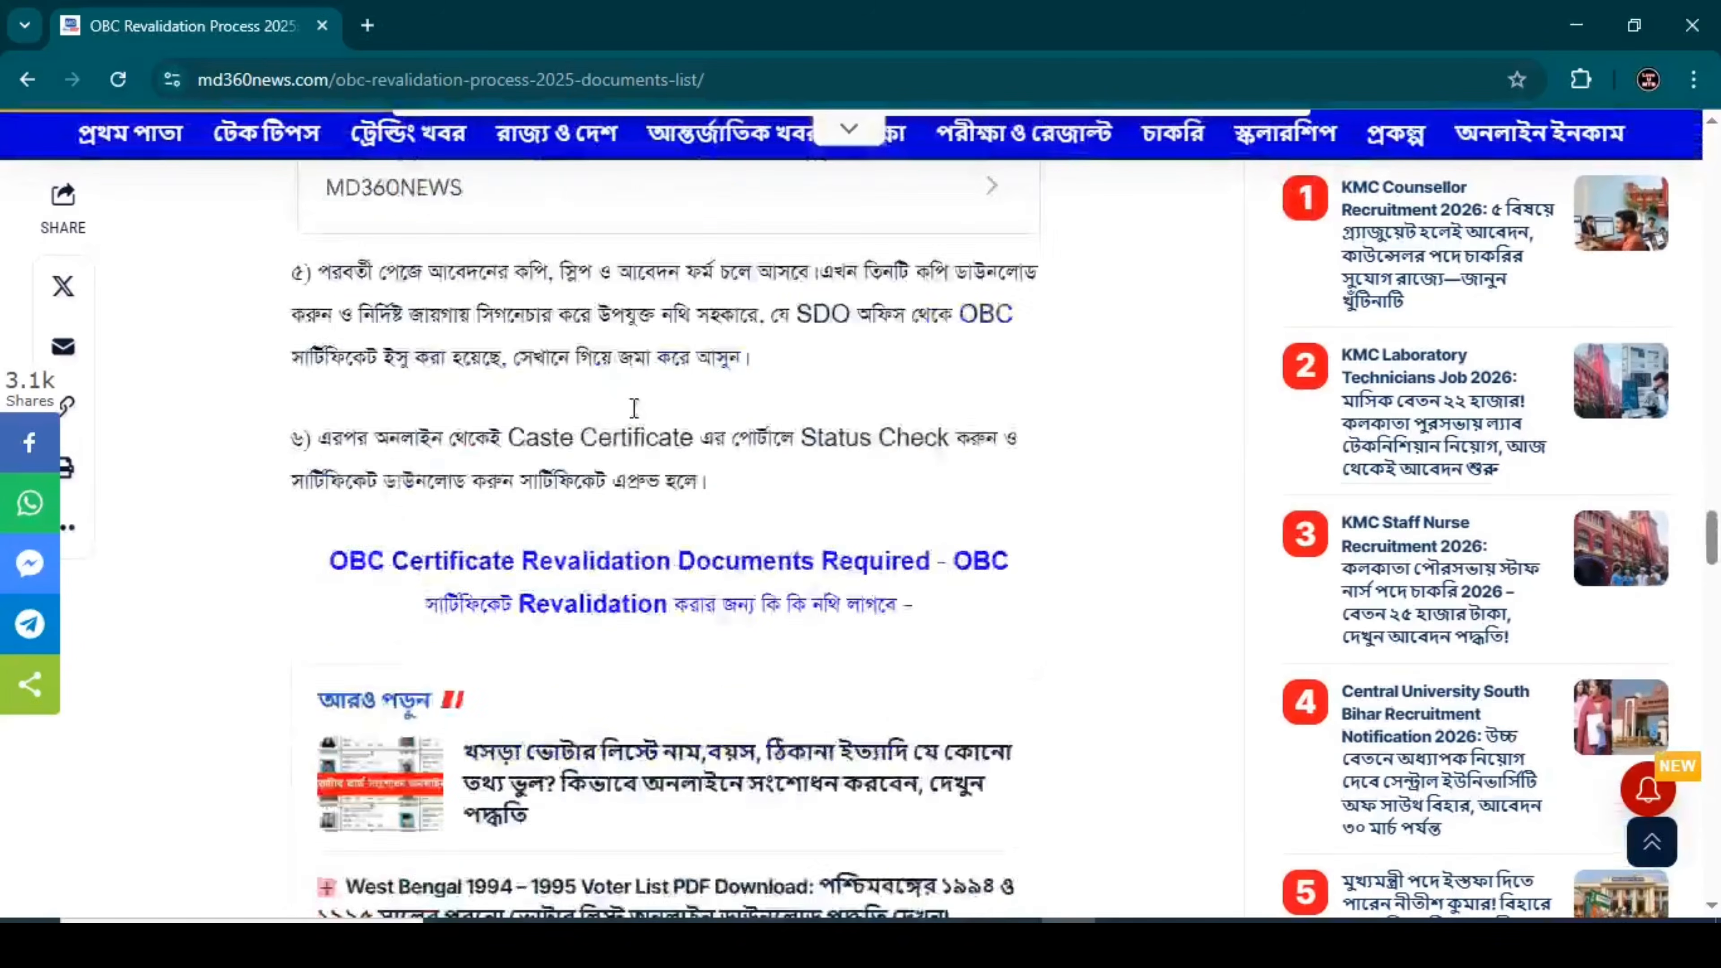
{"action": "scroll", "coordinate": [628, 390], "scroll_direction": "down", "scroll_amount": 15}
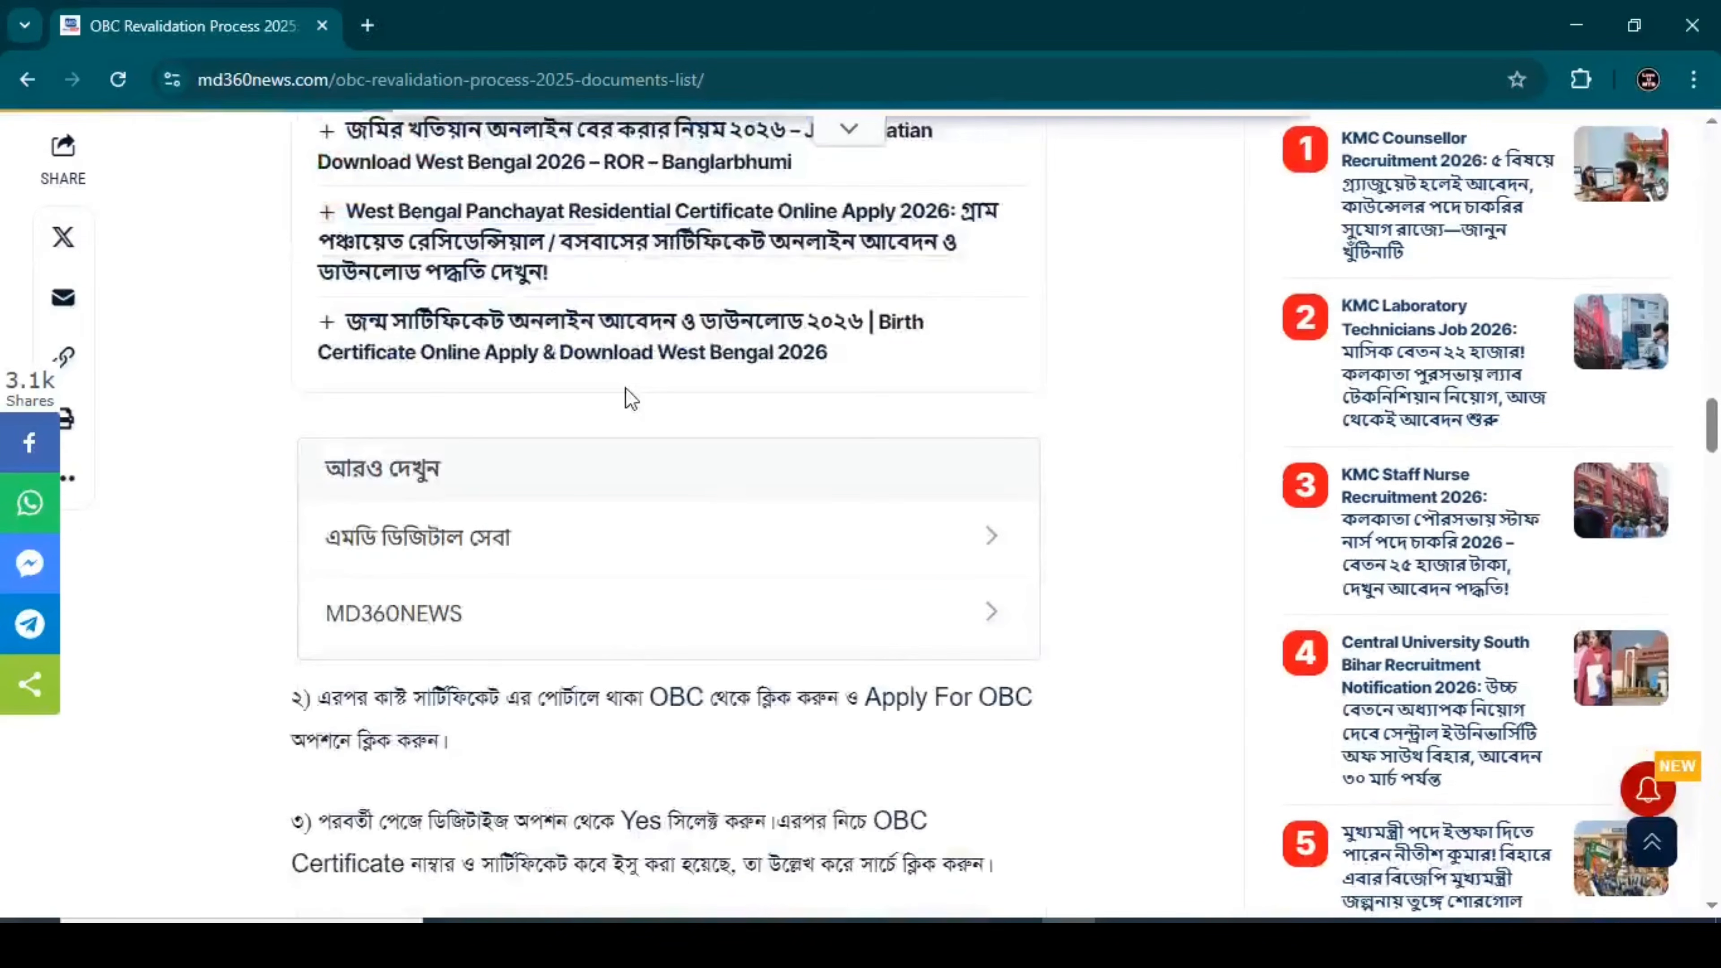
{"action": "scroll", "coordinate": [628, 396], "scroll_direction": "down", "scroll_amount": 15}
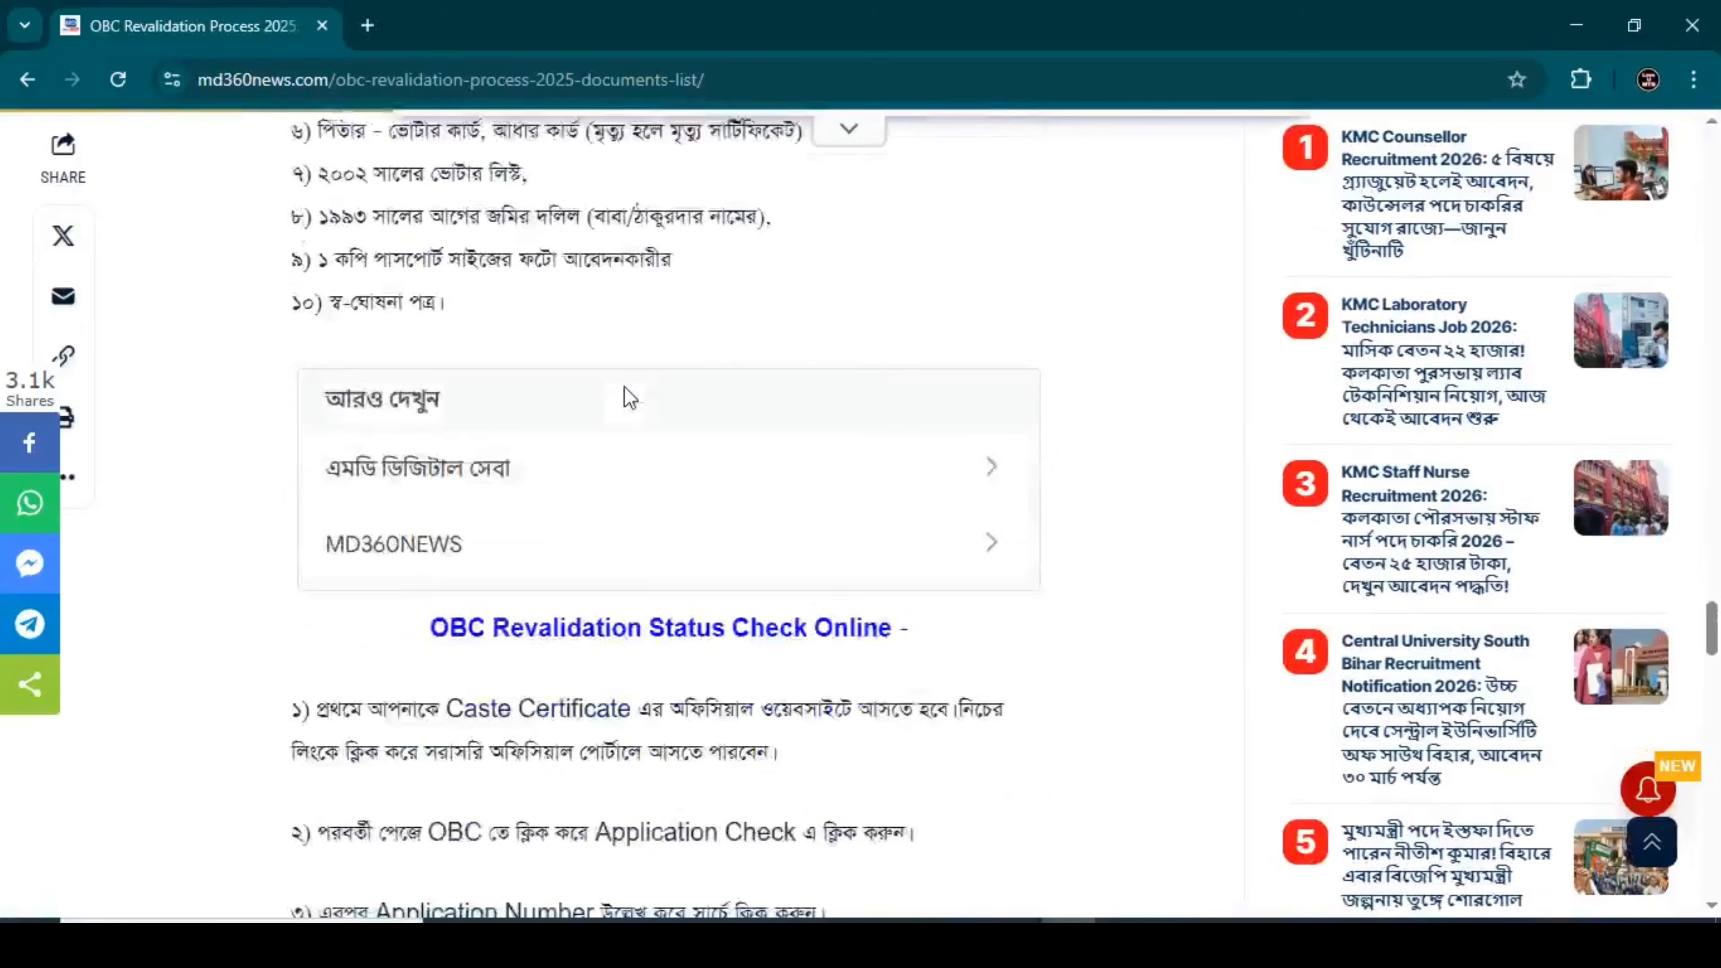
{"action": "scroll", "coordinate": [623, 386], "scroll_direction": "up", "scroll_amount": 2}
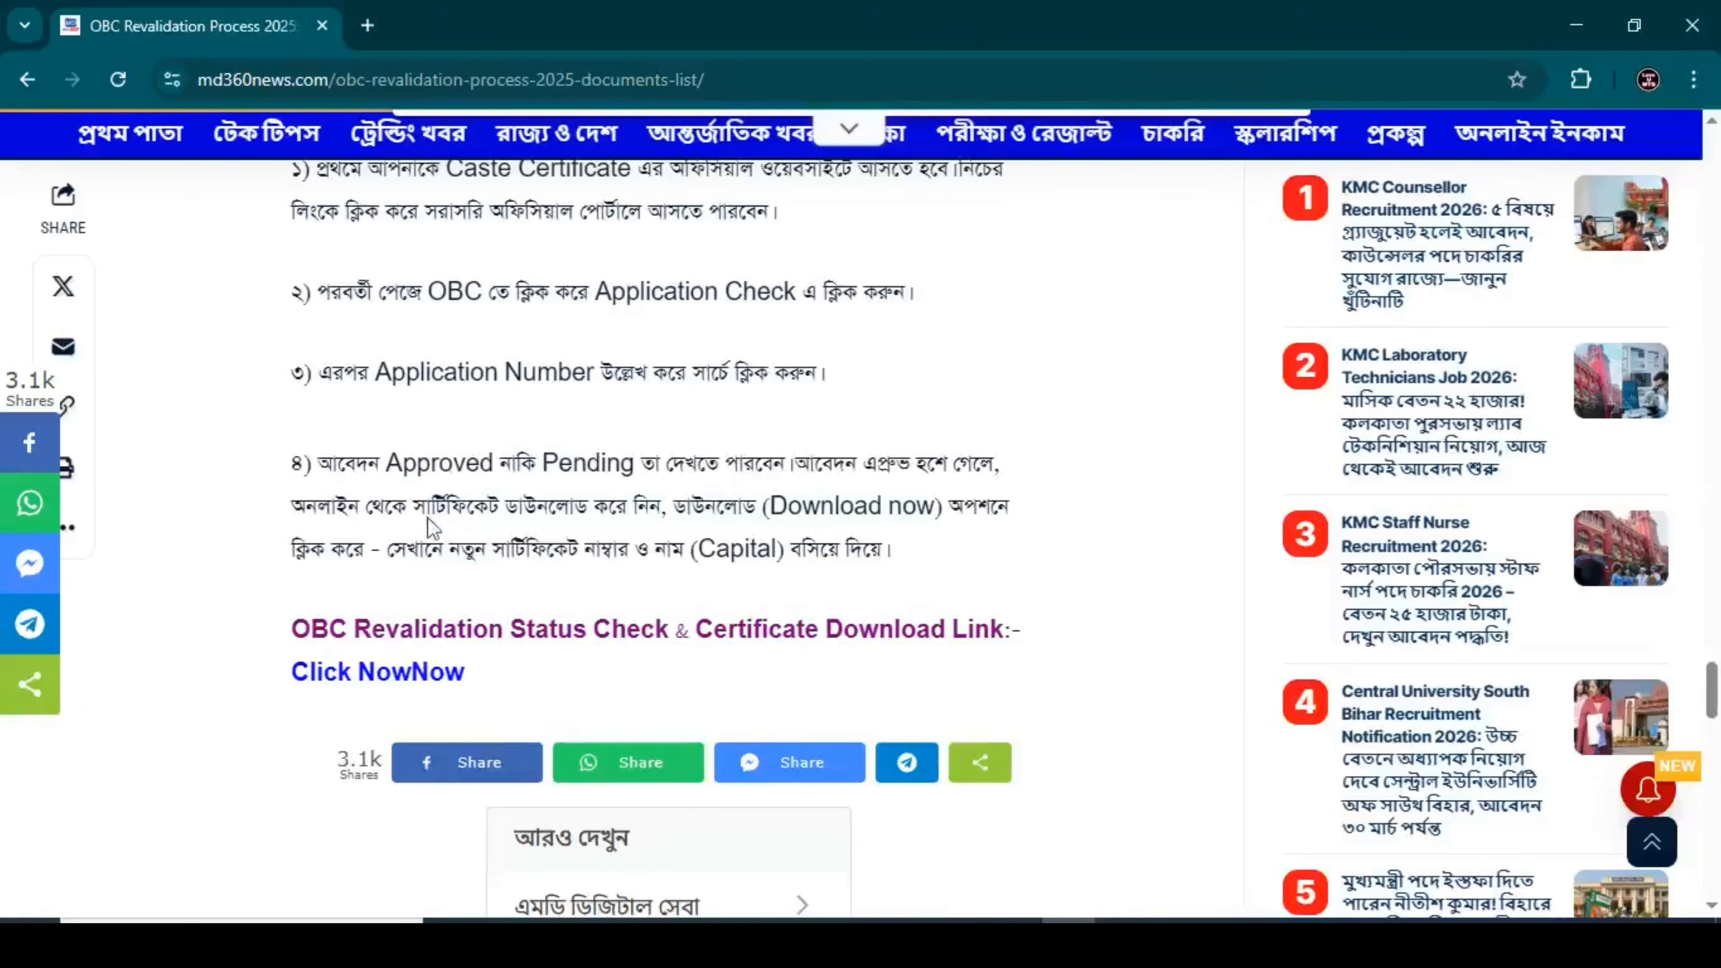
{"action": "scroll", "coordinate": [365, 683], "scroll_direction": "down", "scroll_amount": 4}
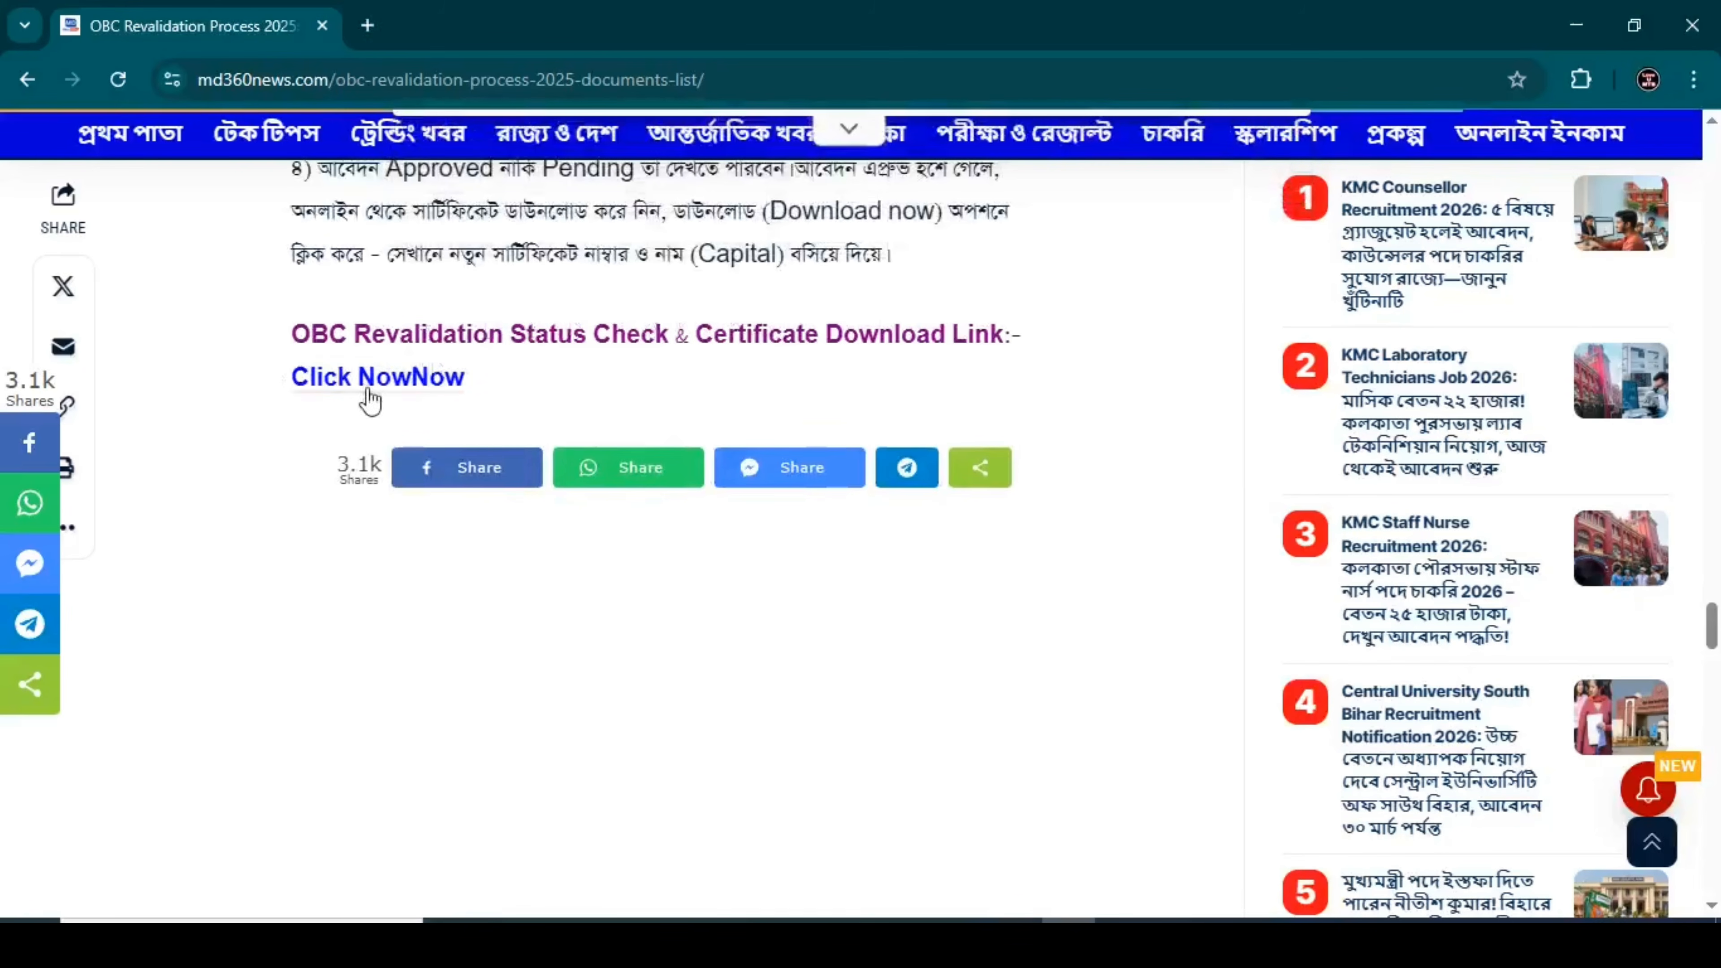
{"action": "left_click", "coordinate": [384, 384]}
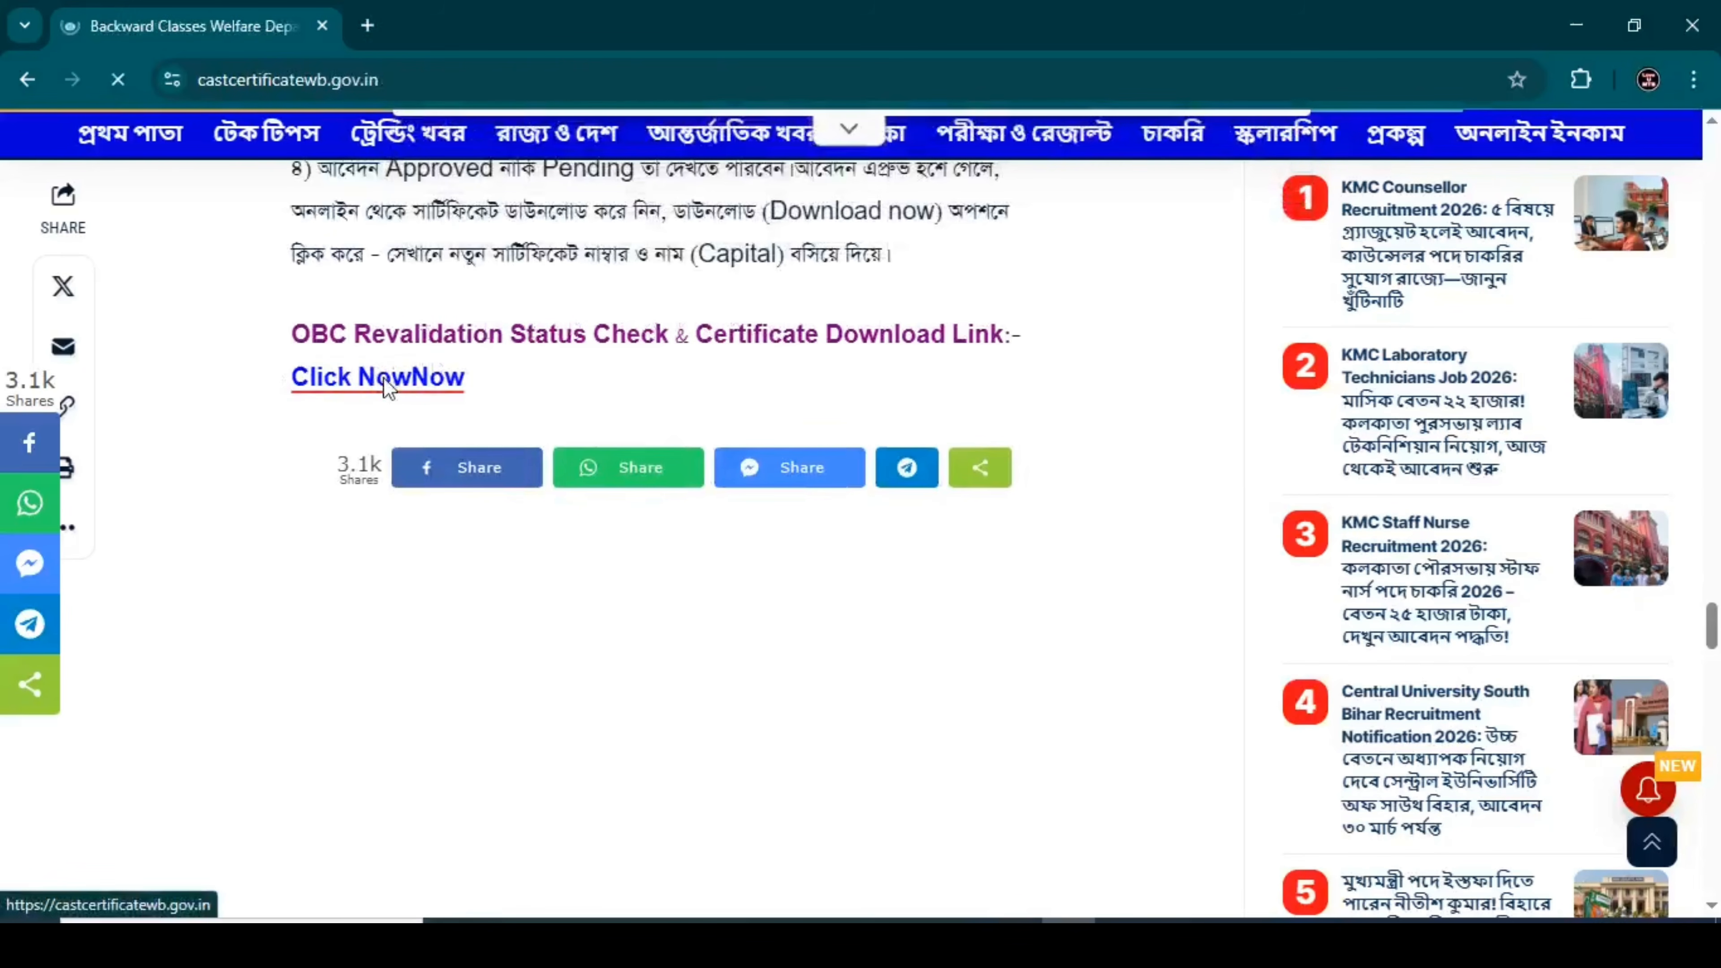
Dismiss the notice about the new application system and open the application form for a fresh OBC/State OBC NCL certificate
{"action": "left_click", "coordinate": [1151, 332]}
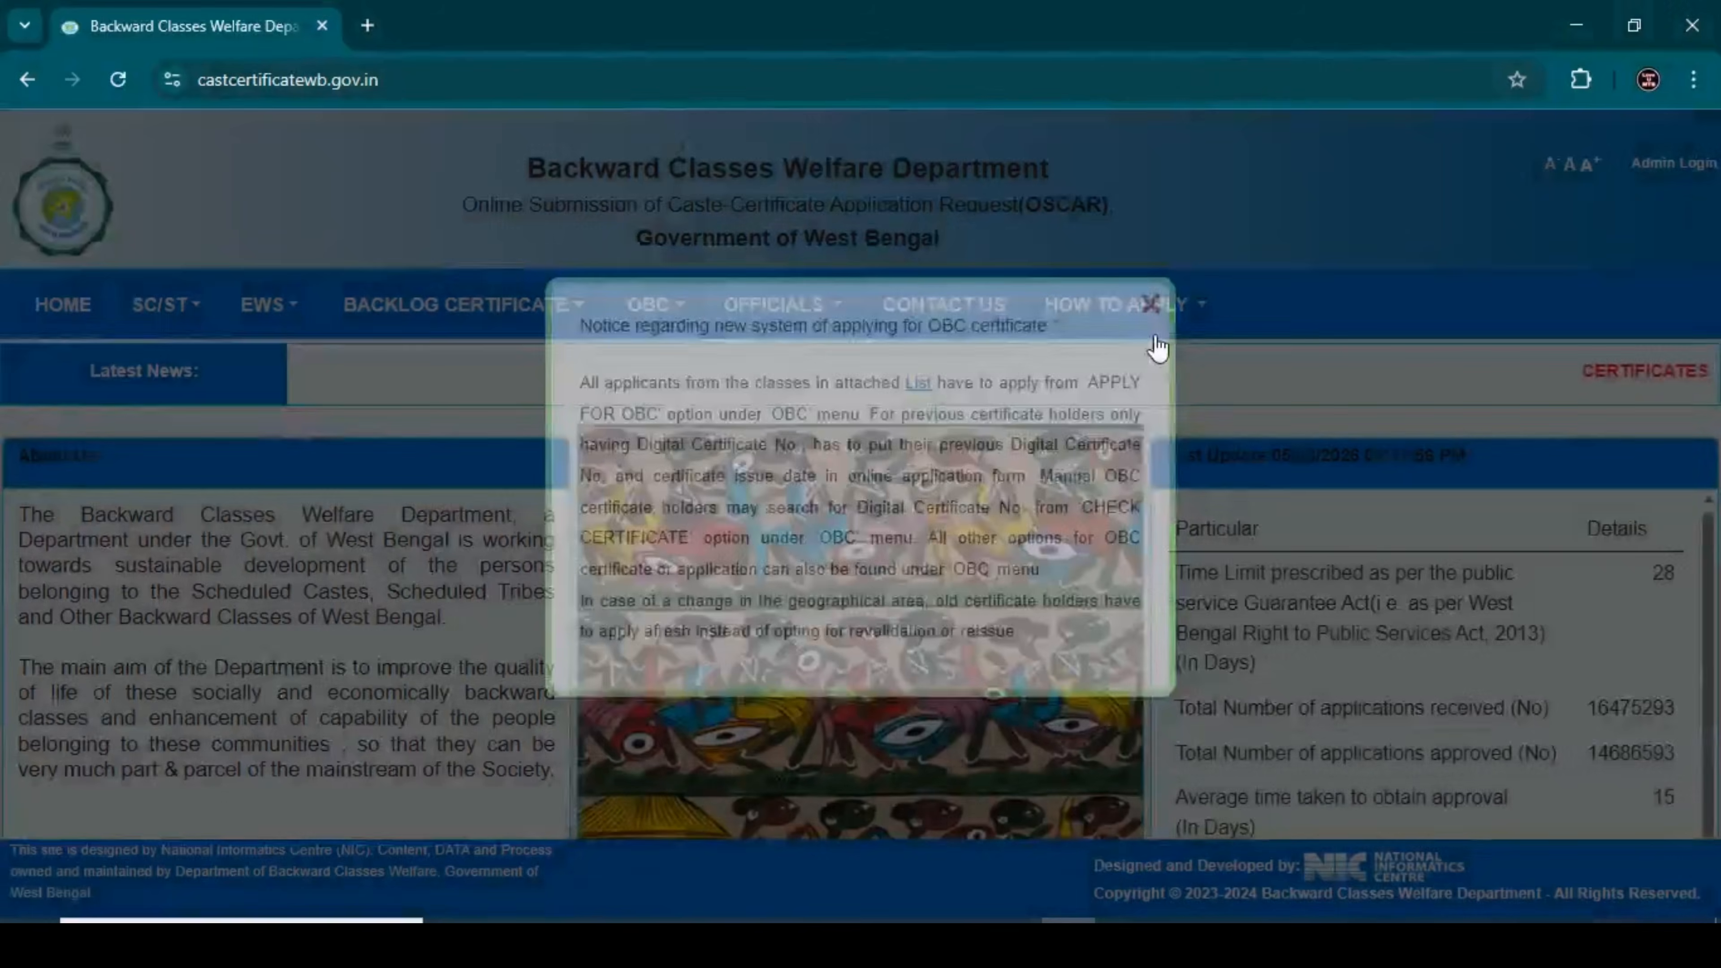
{"action": "mouse_move", "coordinate": [650, 319]}
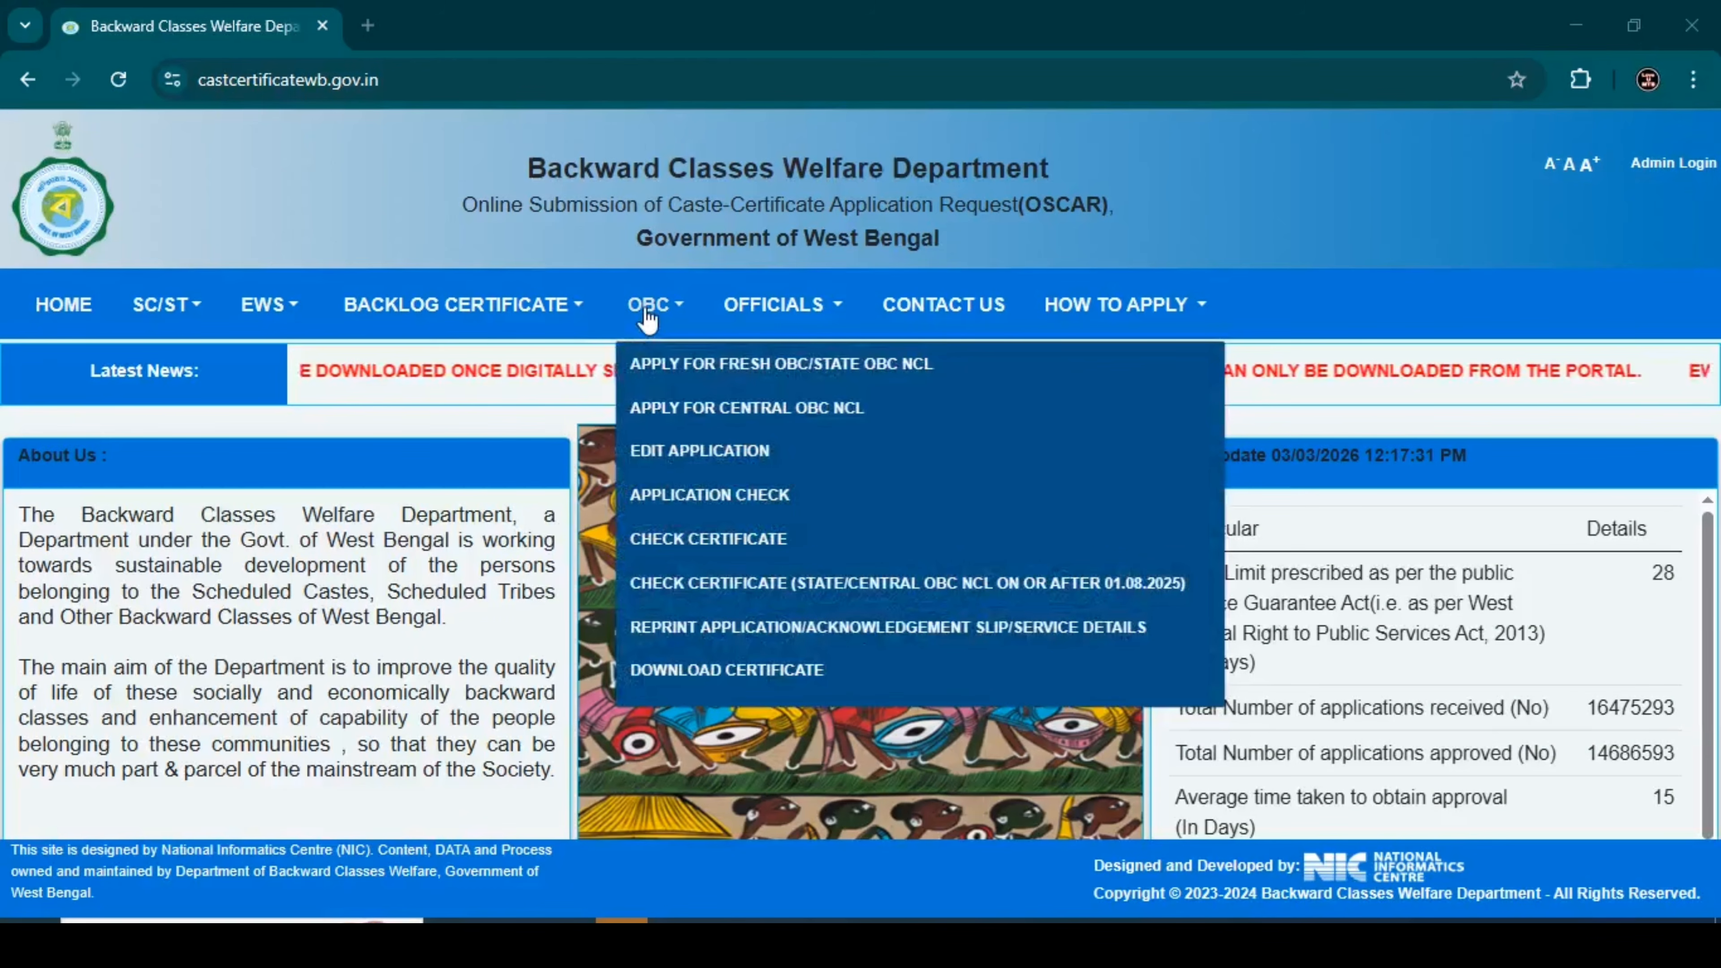
{"action": "left_click", "coordinate": [900, 366]}
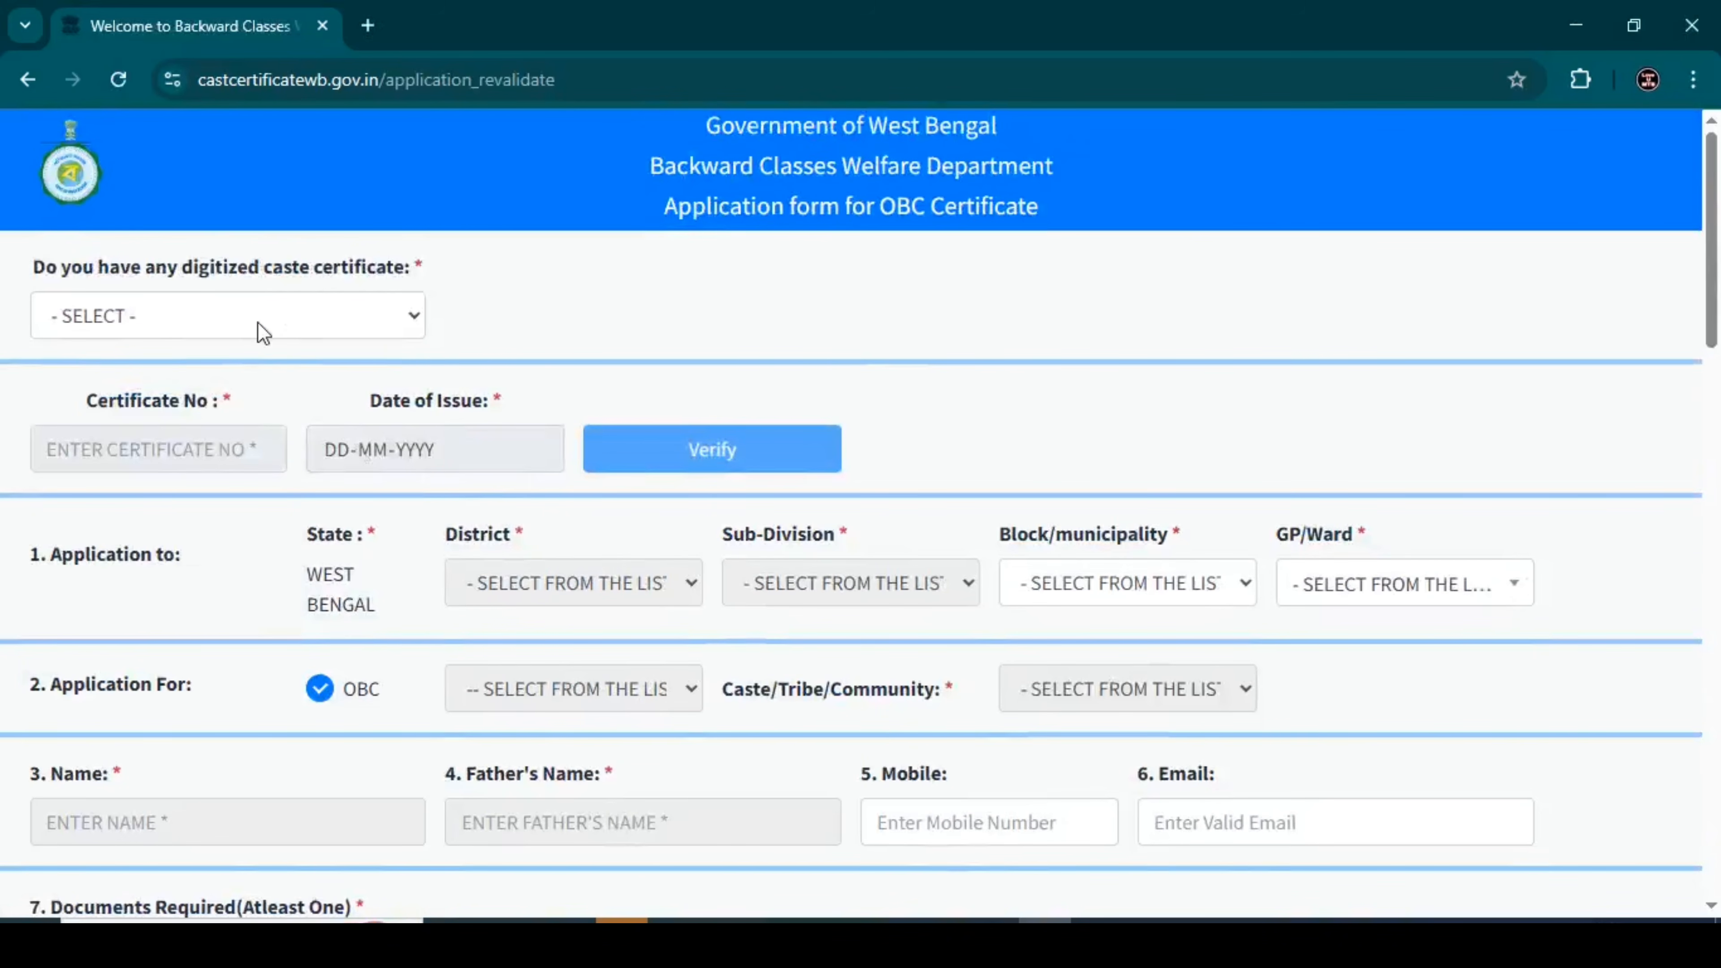
Answer YES to having a digitized caste certificate and verify it by its certificate number and date of issue
{"action": "left_click", "coordinate": [257, 322]}
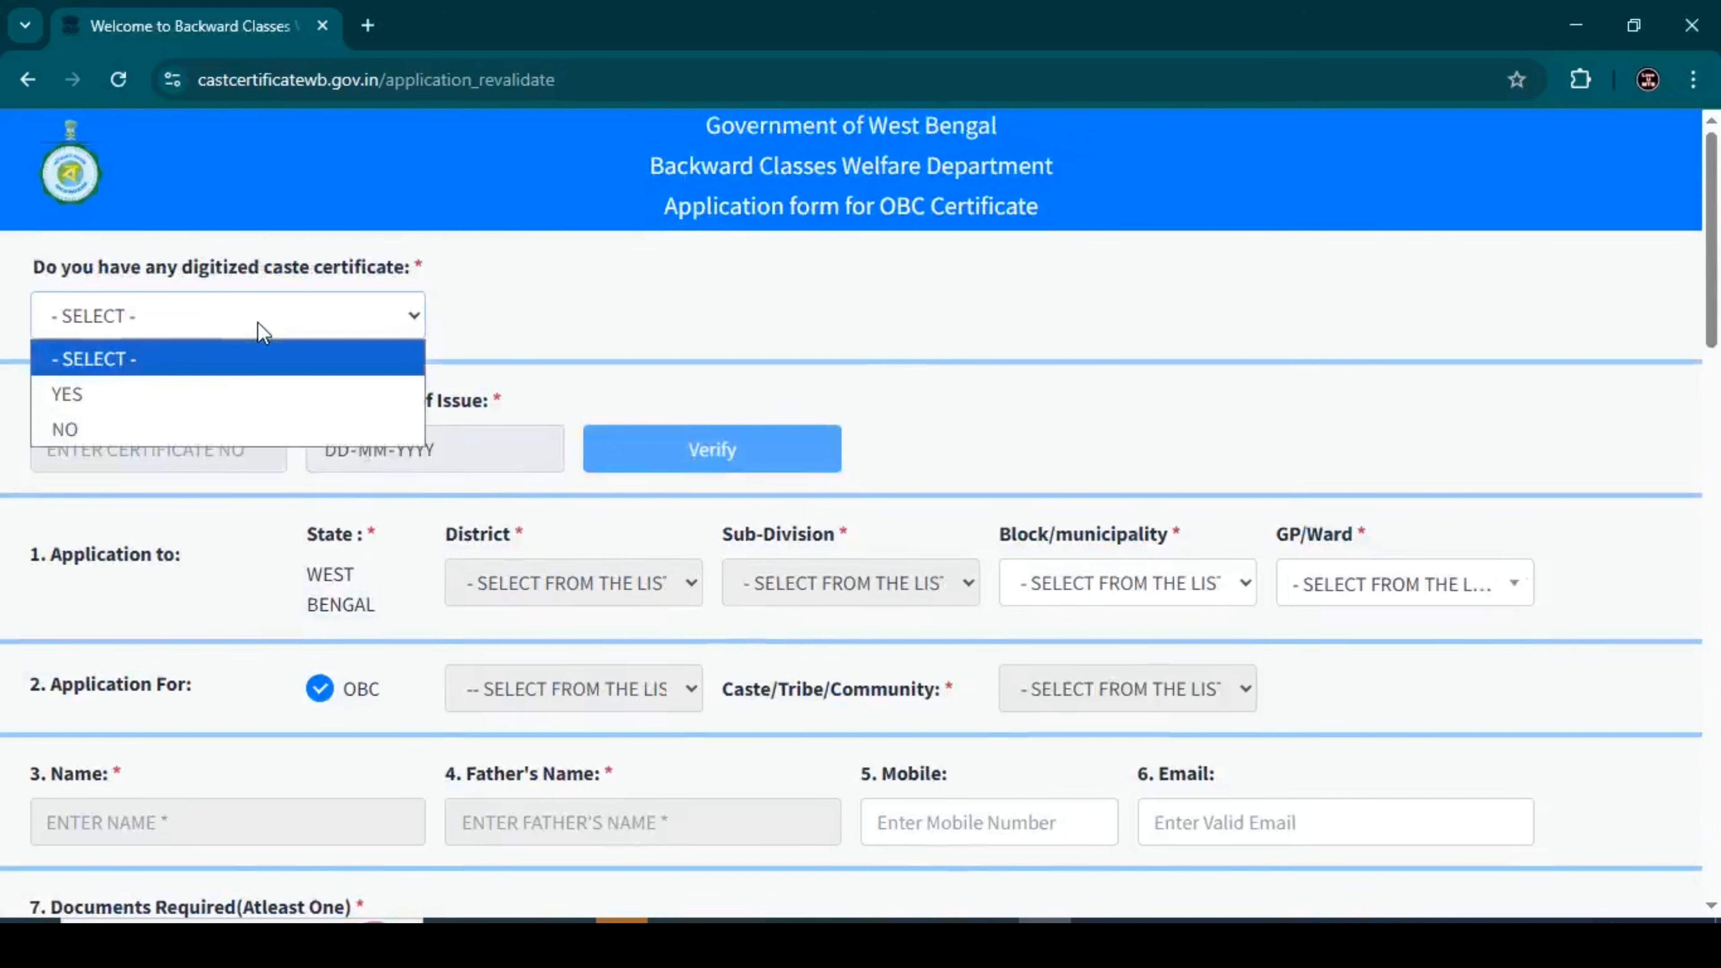
{"action": "left_click", "coordinate": [179, 395]}
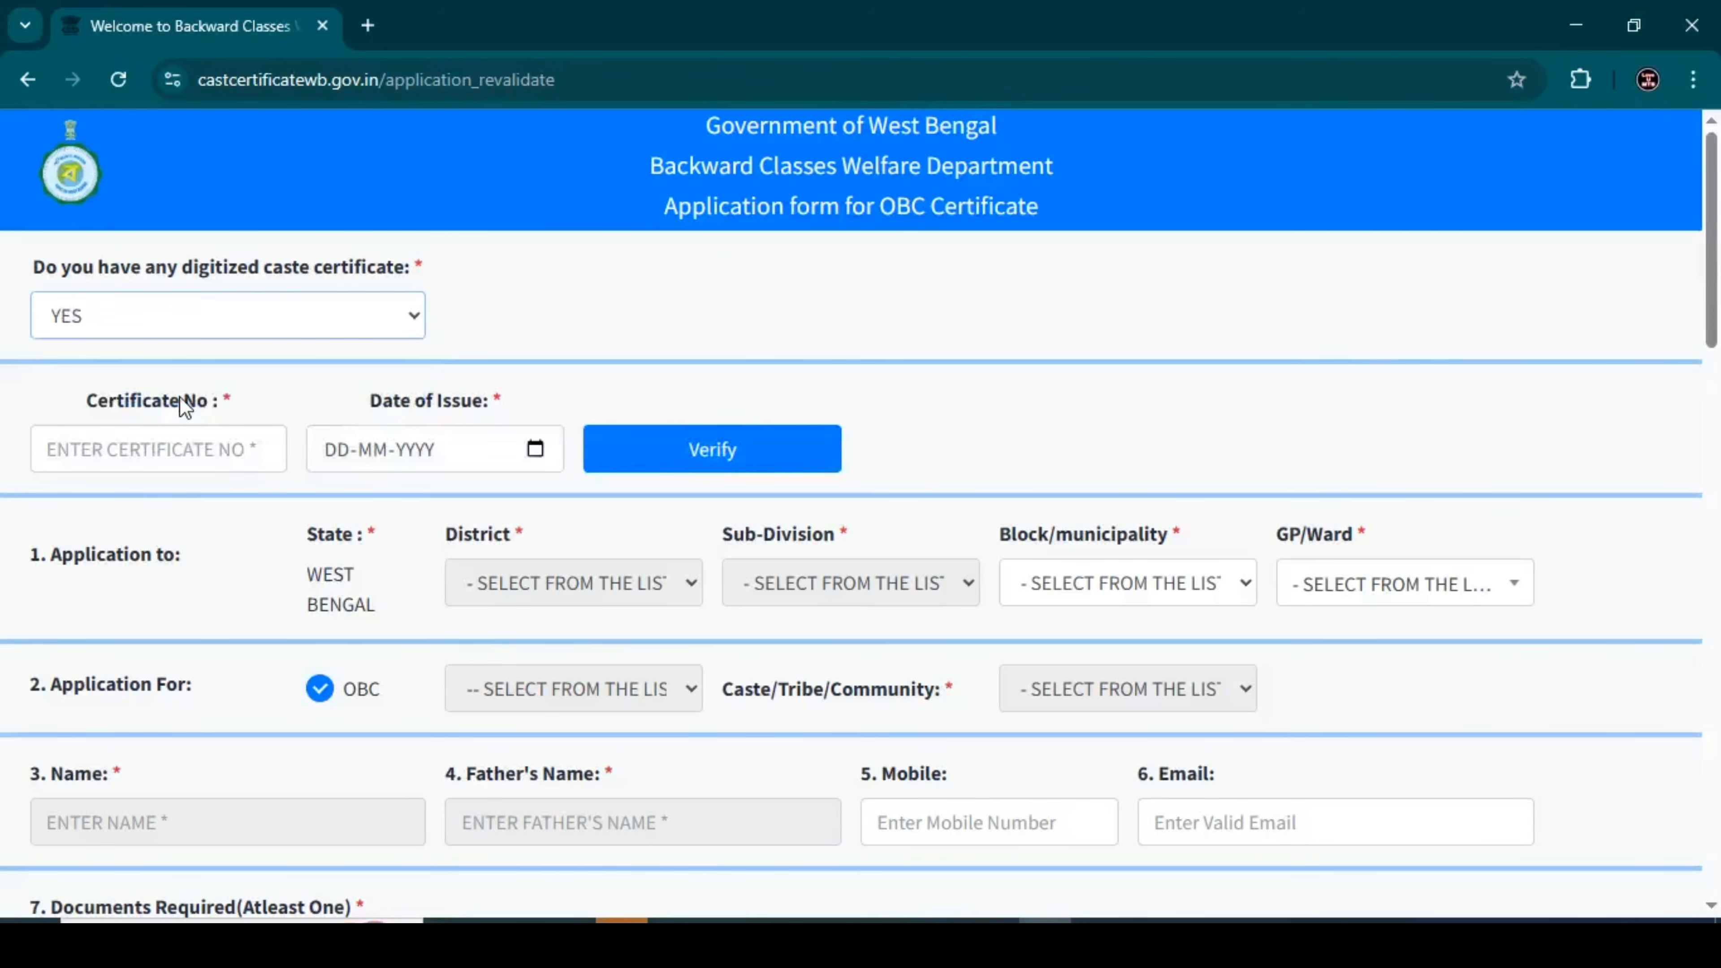
{"action": "left_click_drag", "start_coordinate": [91, 407], "coordinate": [222, 400]}
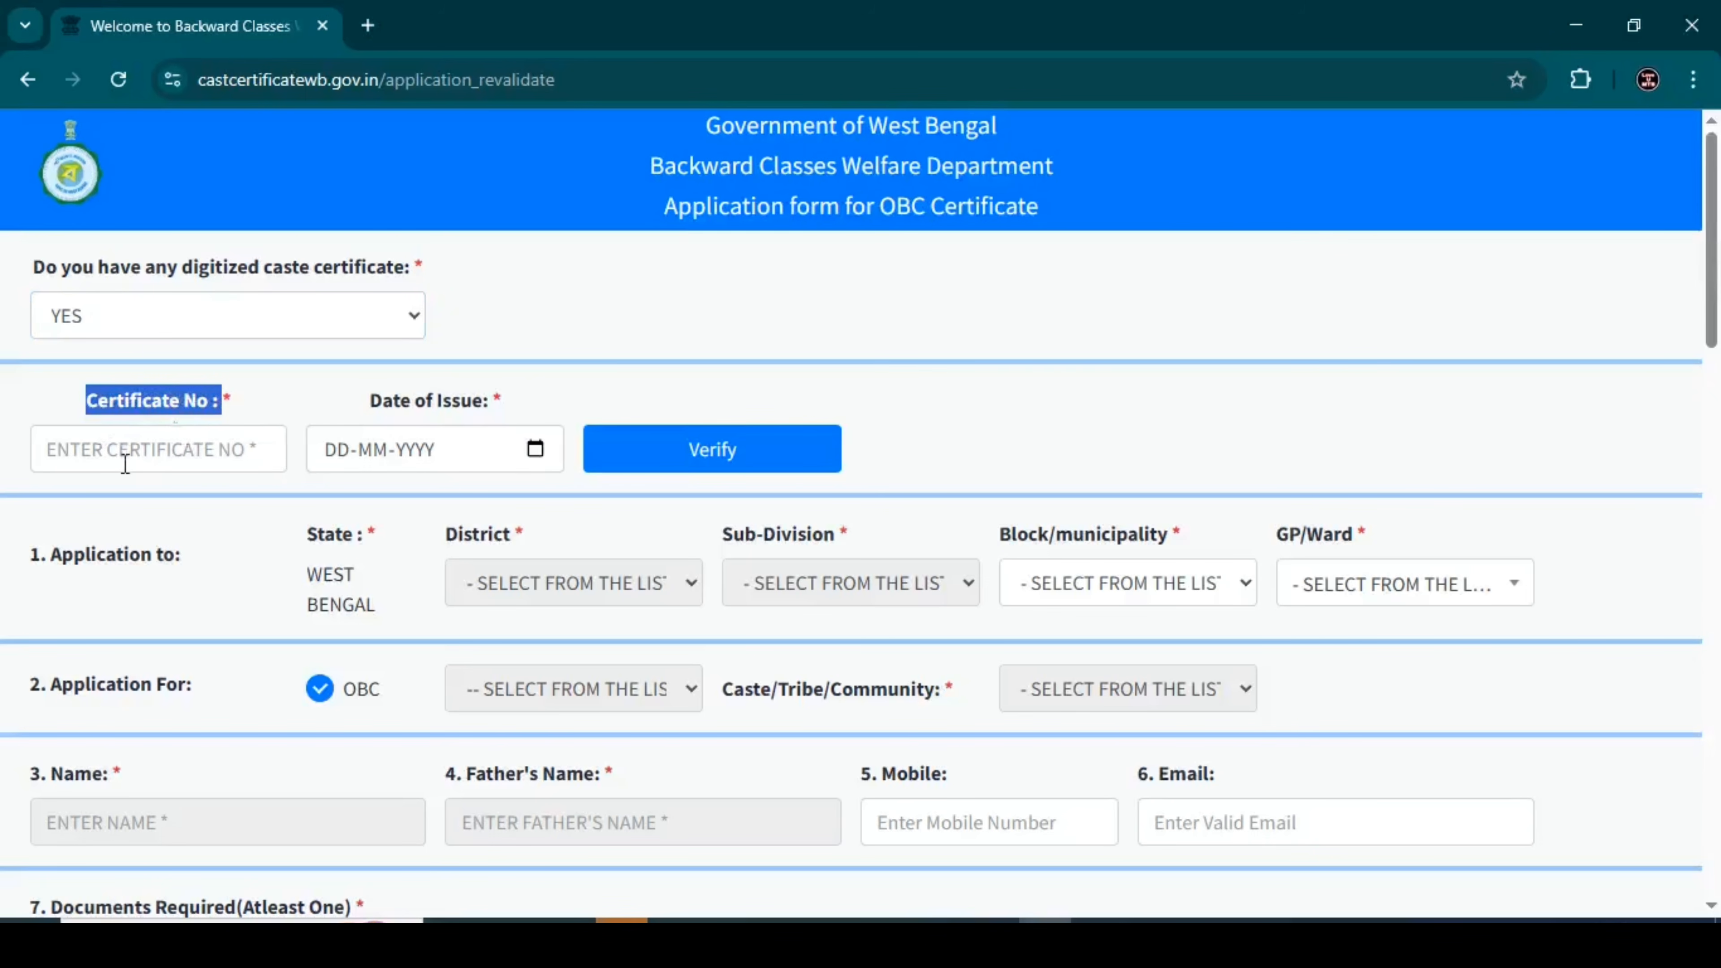
{"action": "left_click_drag", "start_coordinate": [364, 410], "coordinate": [491, 400]}
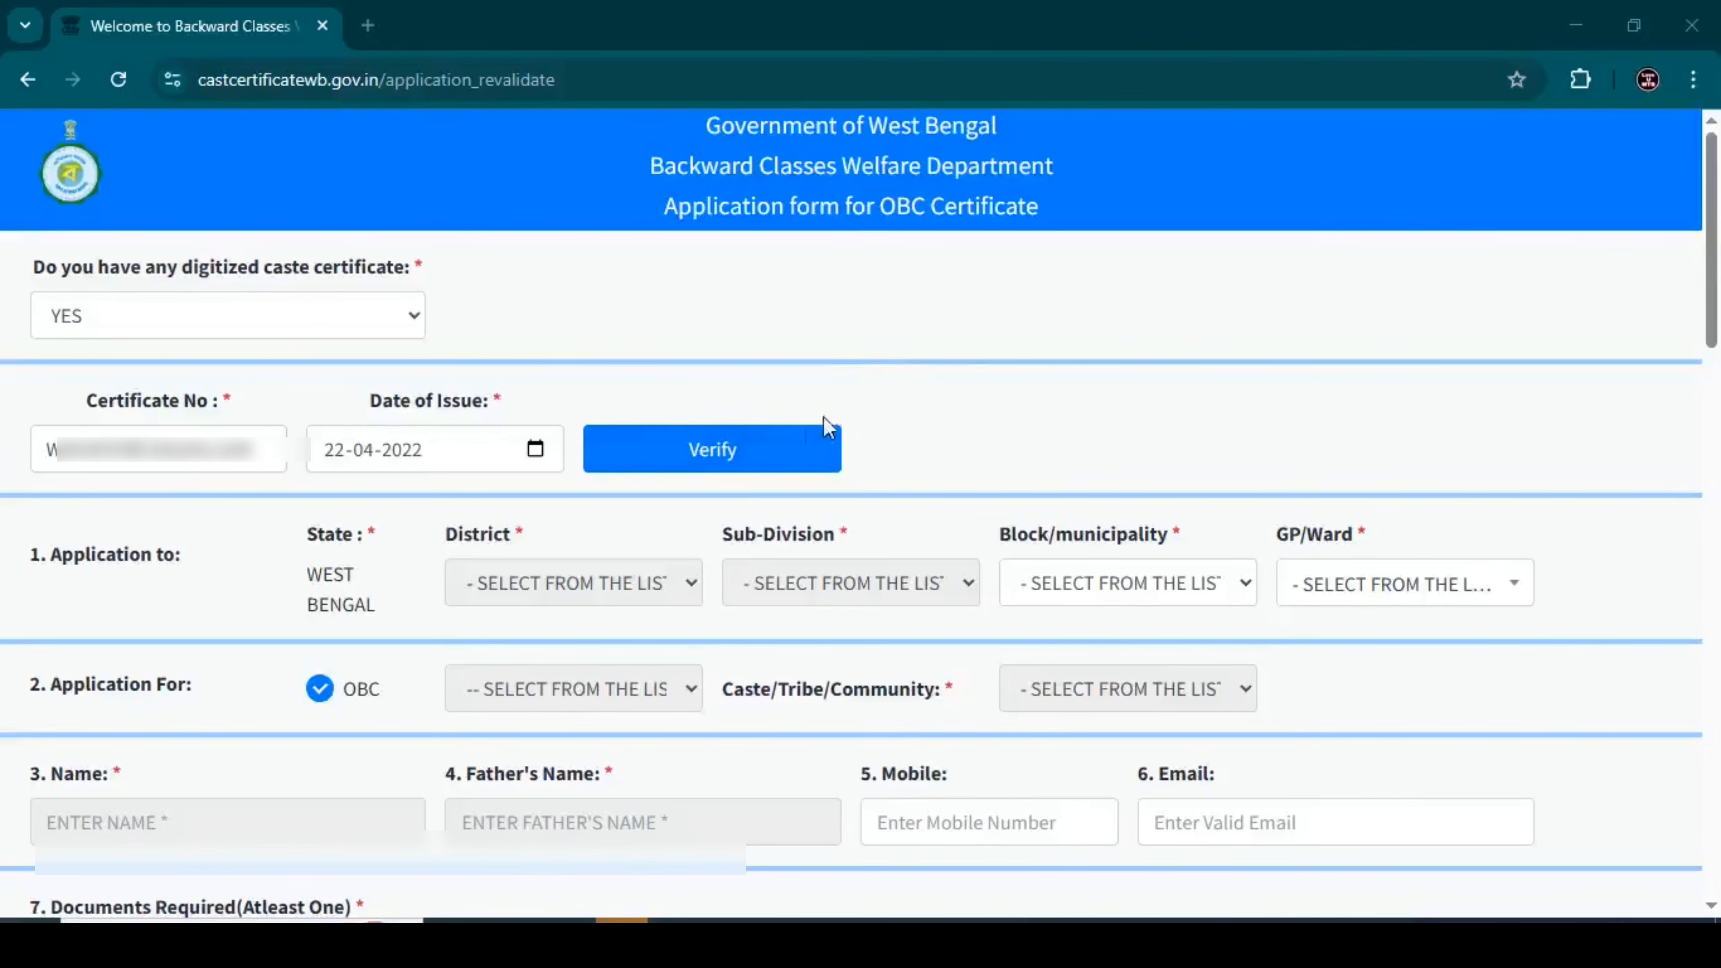
{"action": "left_click", "coordinate": [741, 467]}
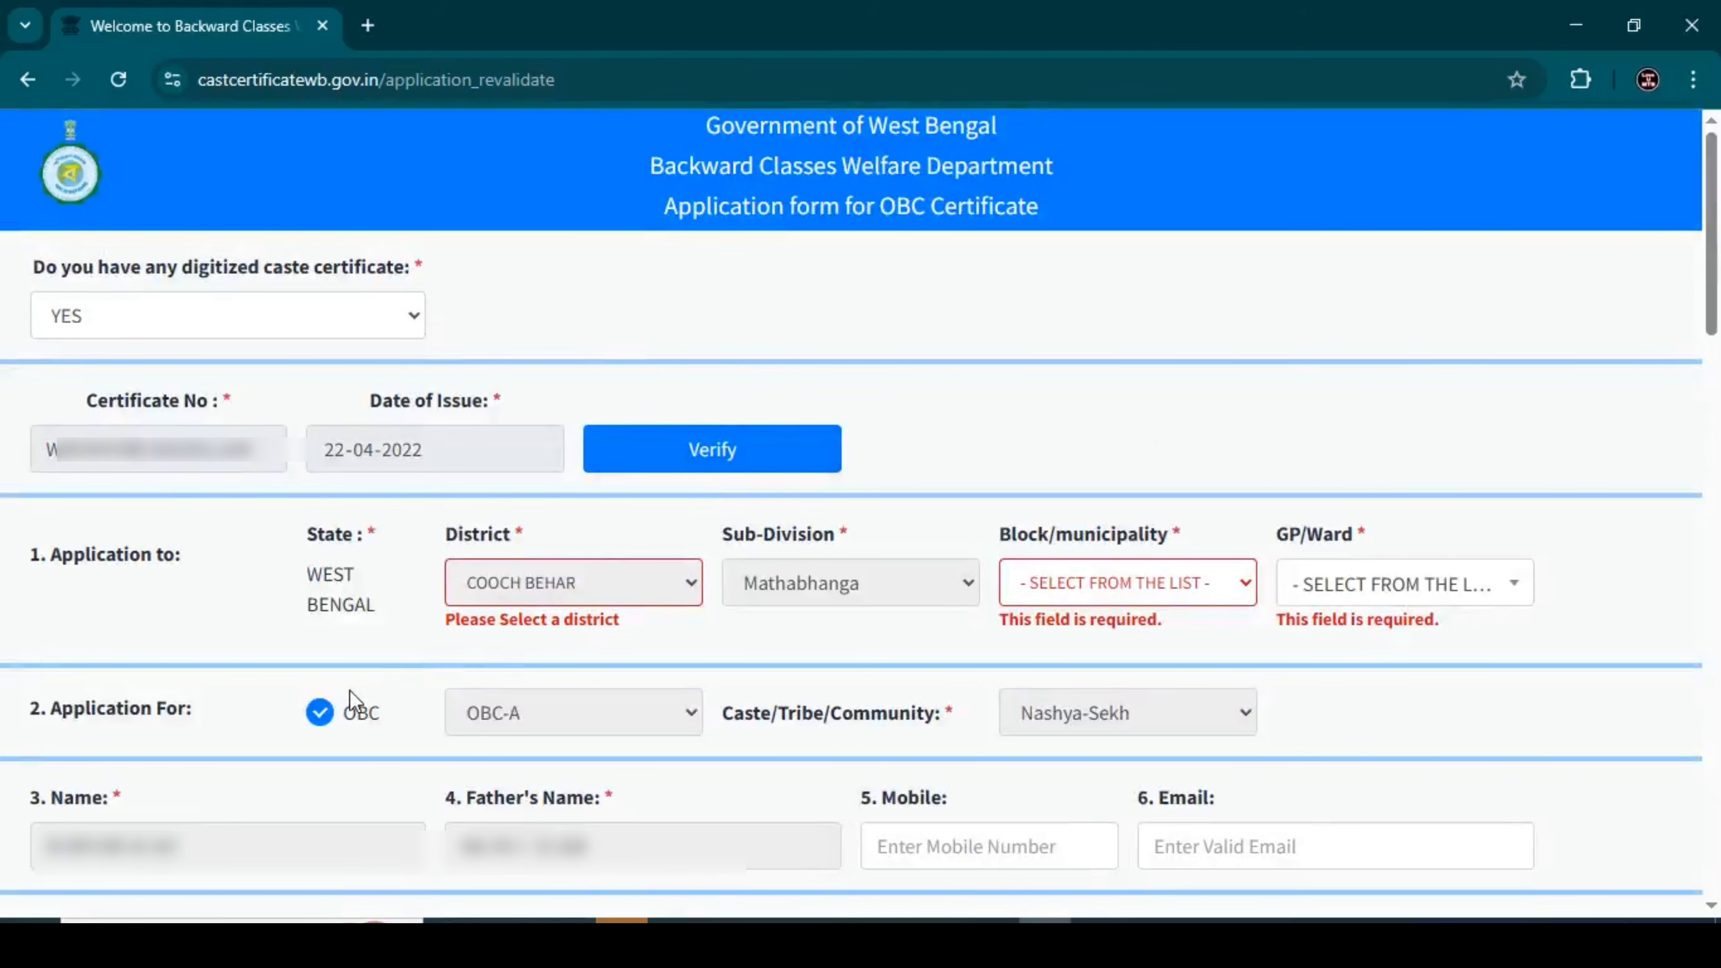
Set the application's block/municipality to Mathabhanga-I (B) and choose the applicant's GP/Ward
{"action": "left_click", "coordinate": [1117, 583]}
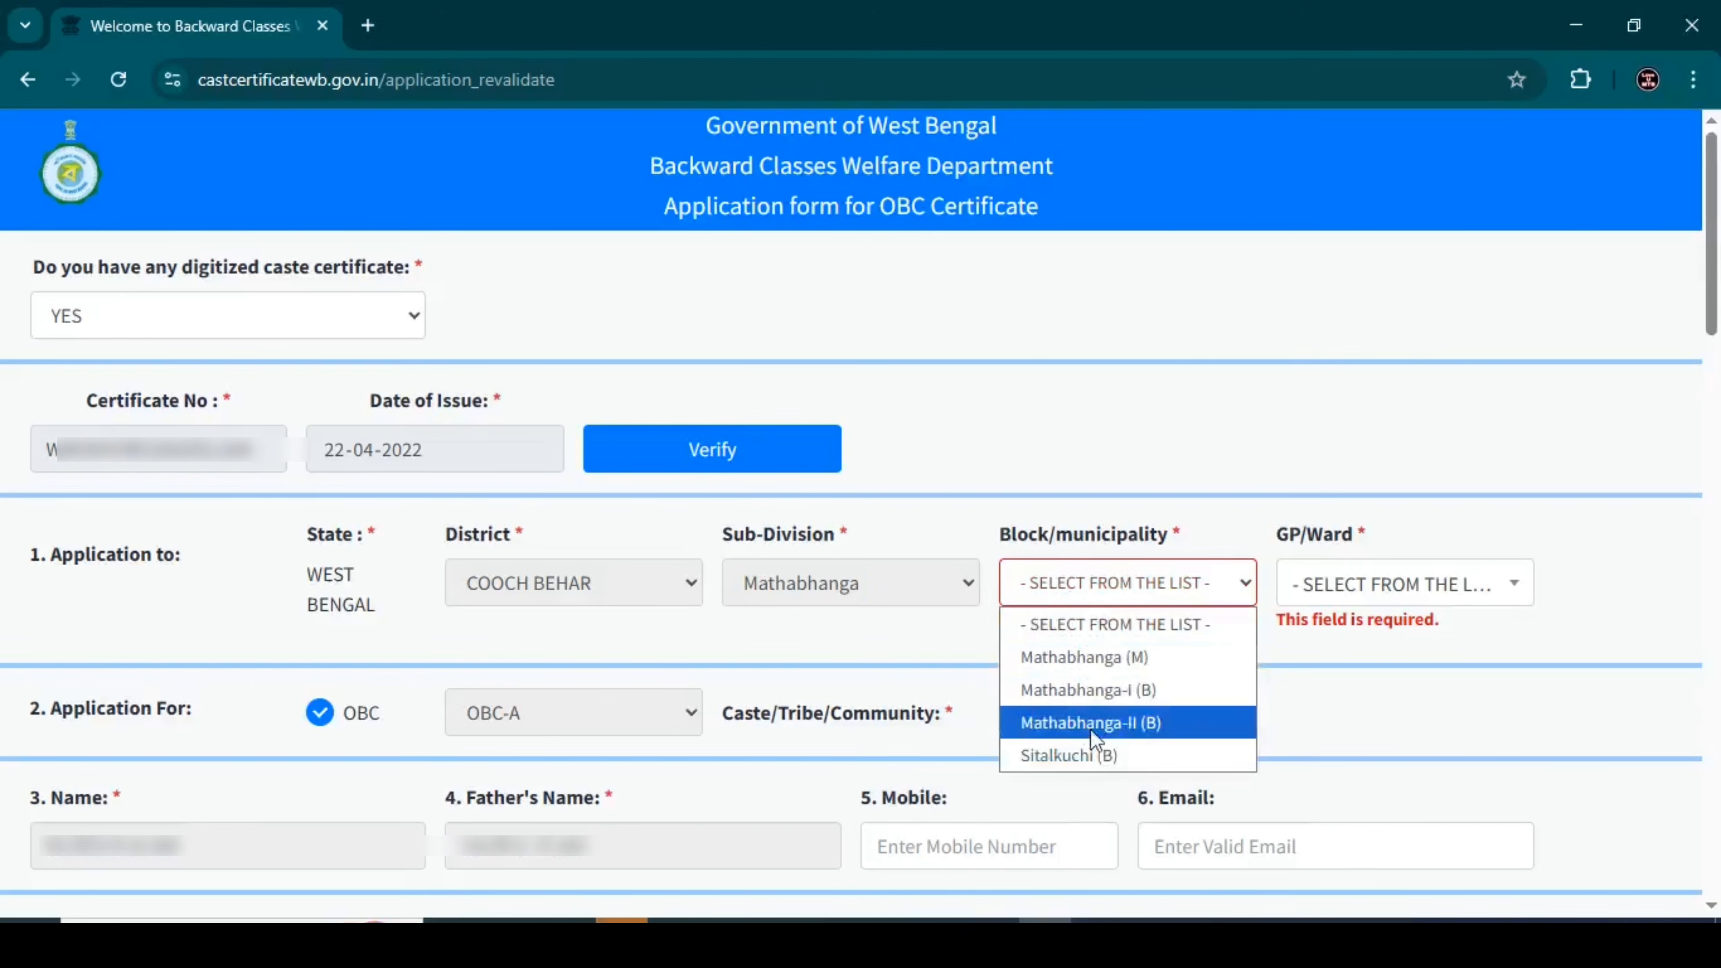
{"action": "left_click", "coordinate": [1097, 694]}
{"action": "left_click", "coordinate": [1388, 587]}
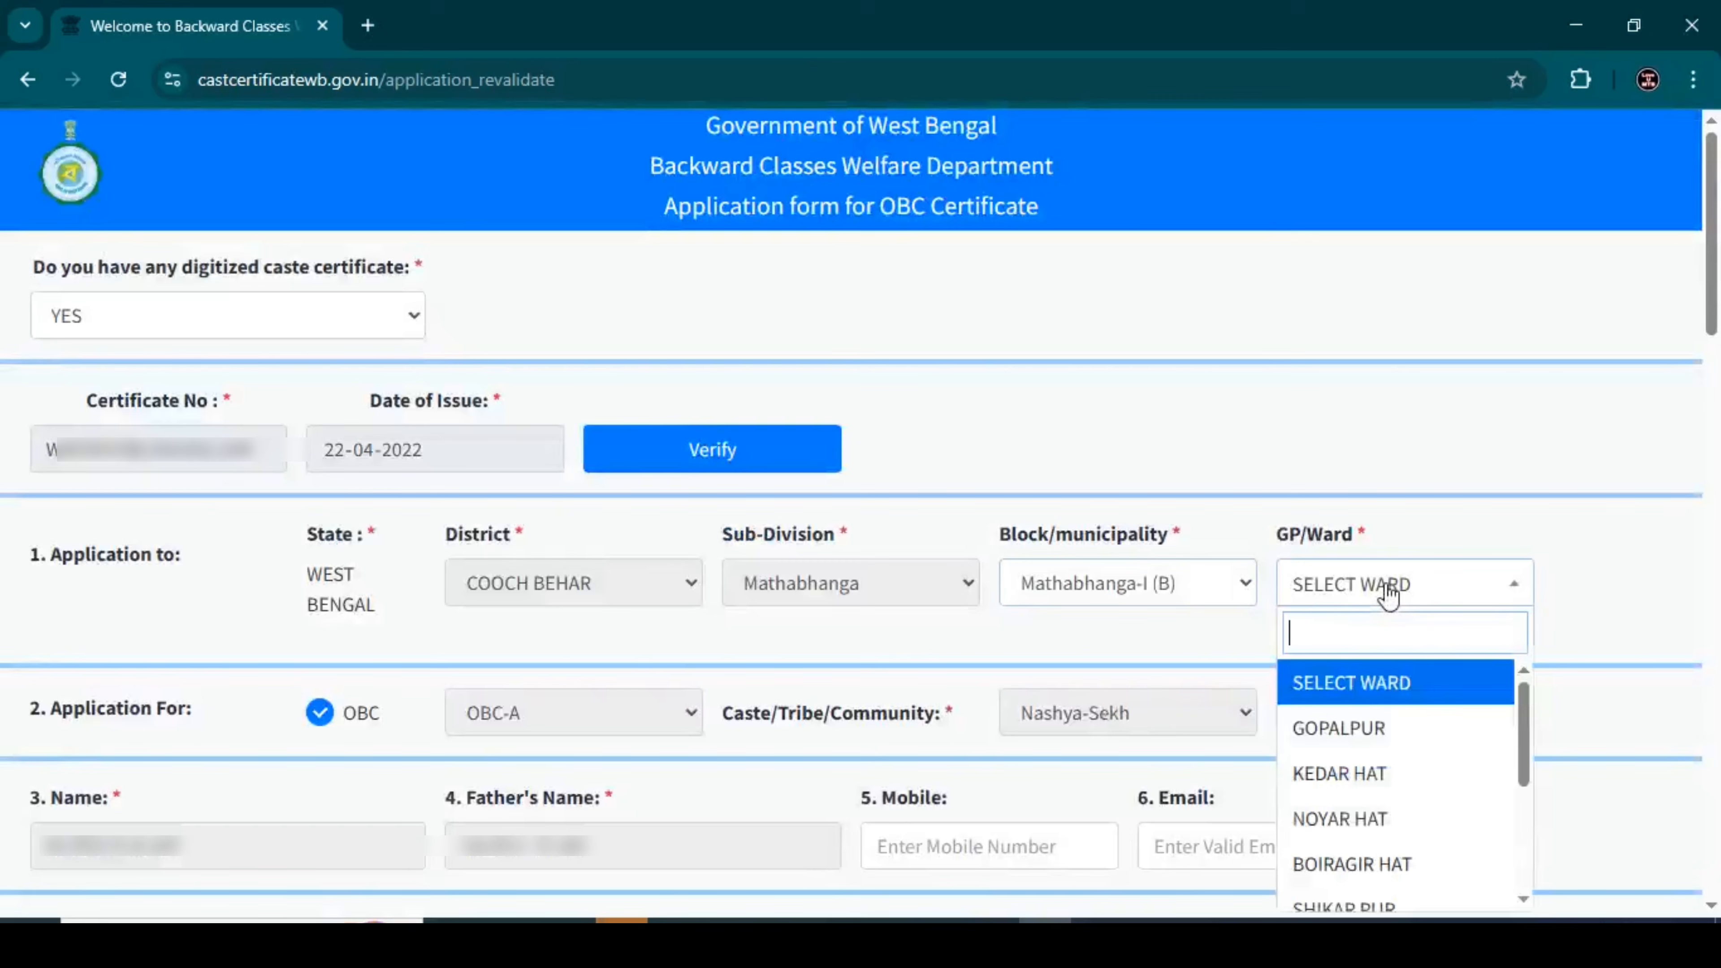
{"action": "scroll", "coordinate": [1372, 813], "scroll_direction": "down", "scroll_amount": 2}
{"action": "left_click", "coordinate": [1355, 786]}
Examine the Documents Required section and the category options offered for the Khadya Sathi card
{"action": "scroll", "coordinate": [396, 478], "scroll_direction": "down", "scroll_amount": 3}
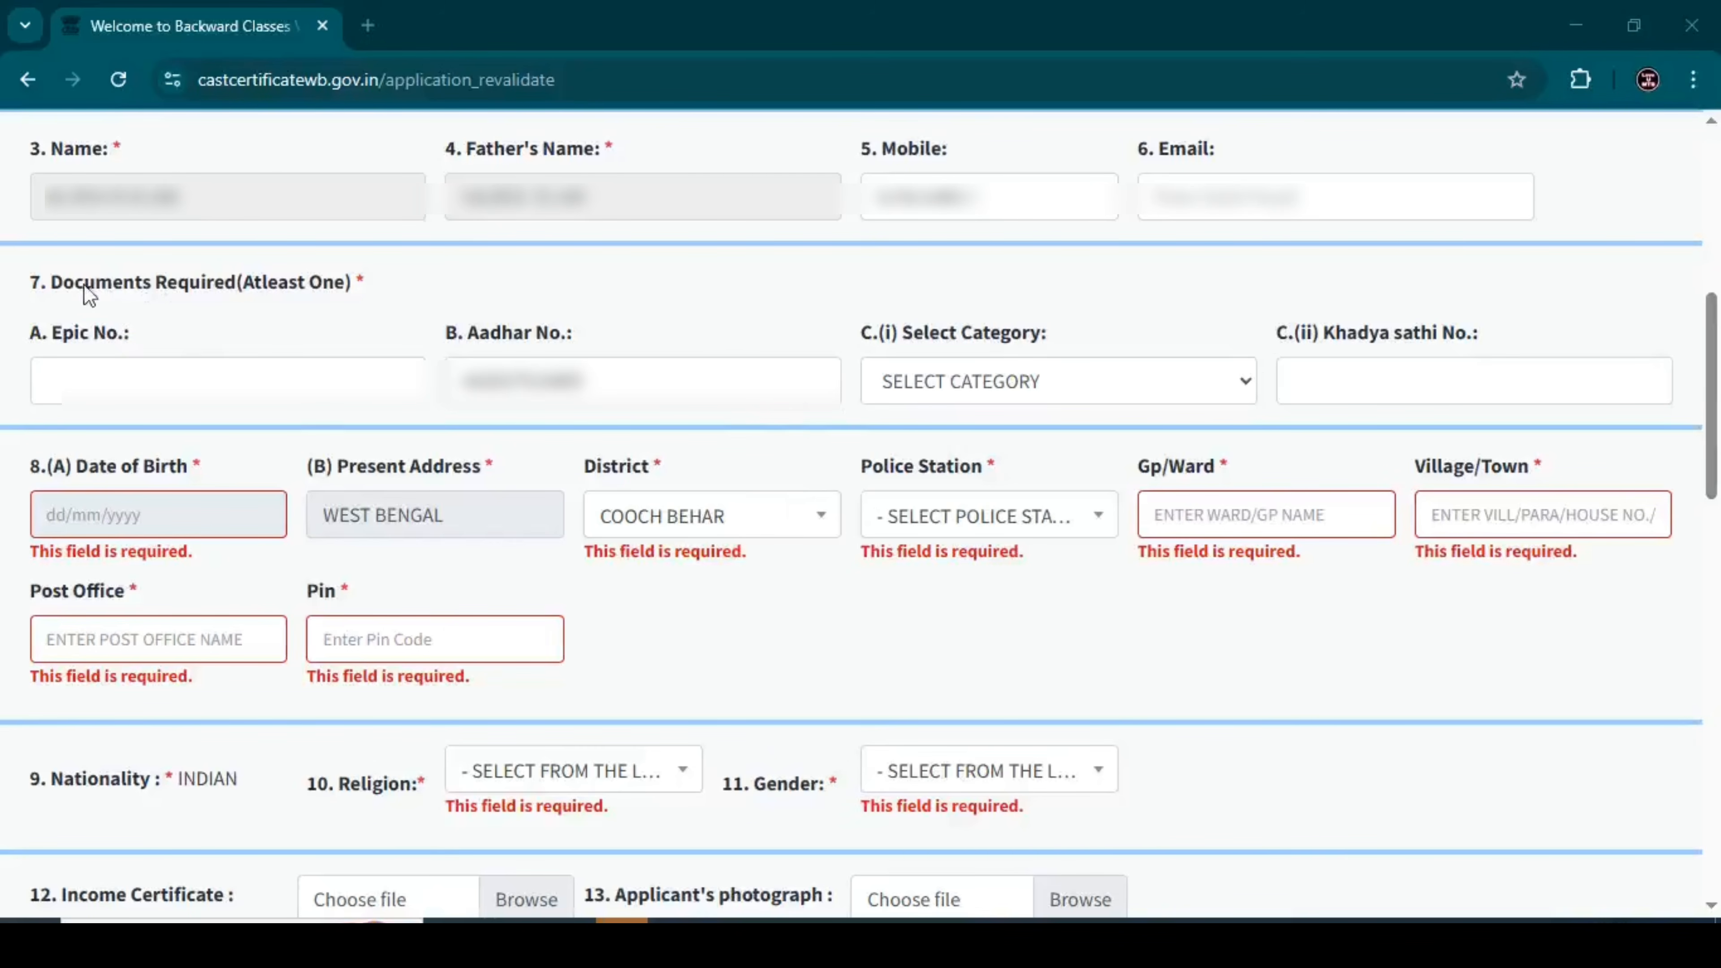
{"action": "triple_click", "coordinate": [58, 284]}
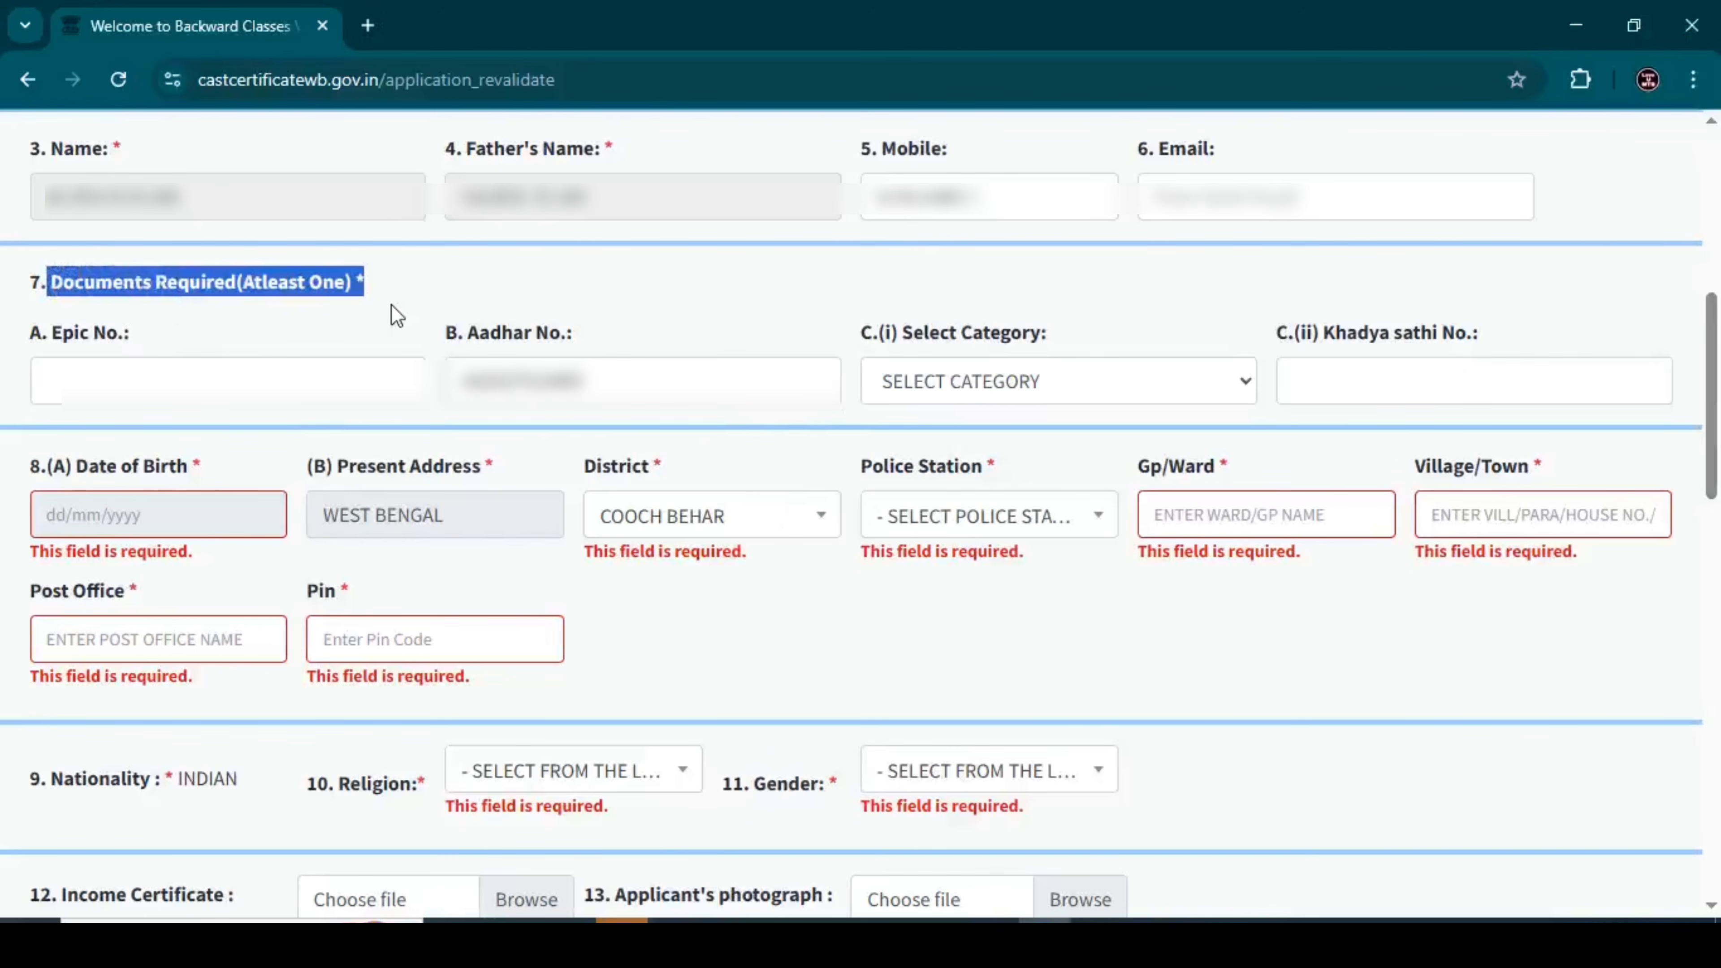
{"action": "left_click", "coordinate": [404, 303]}
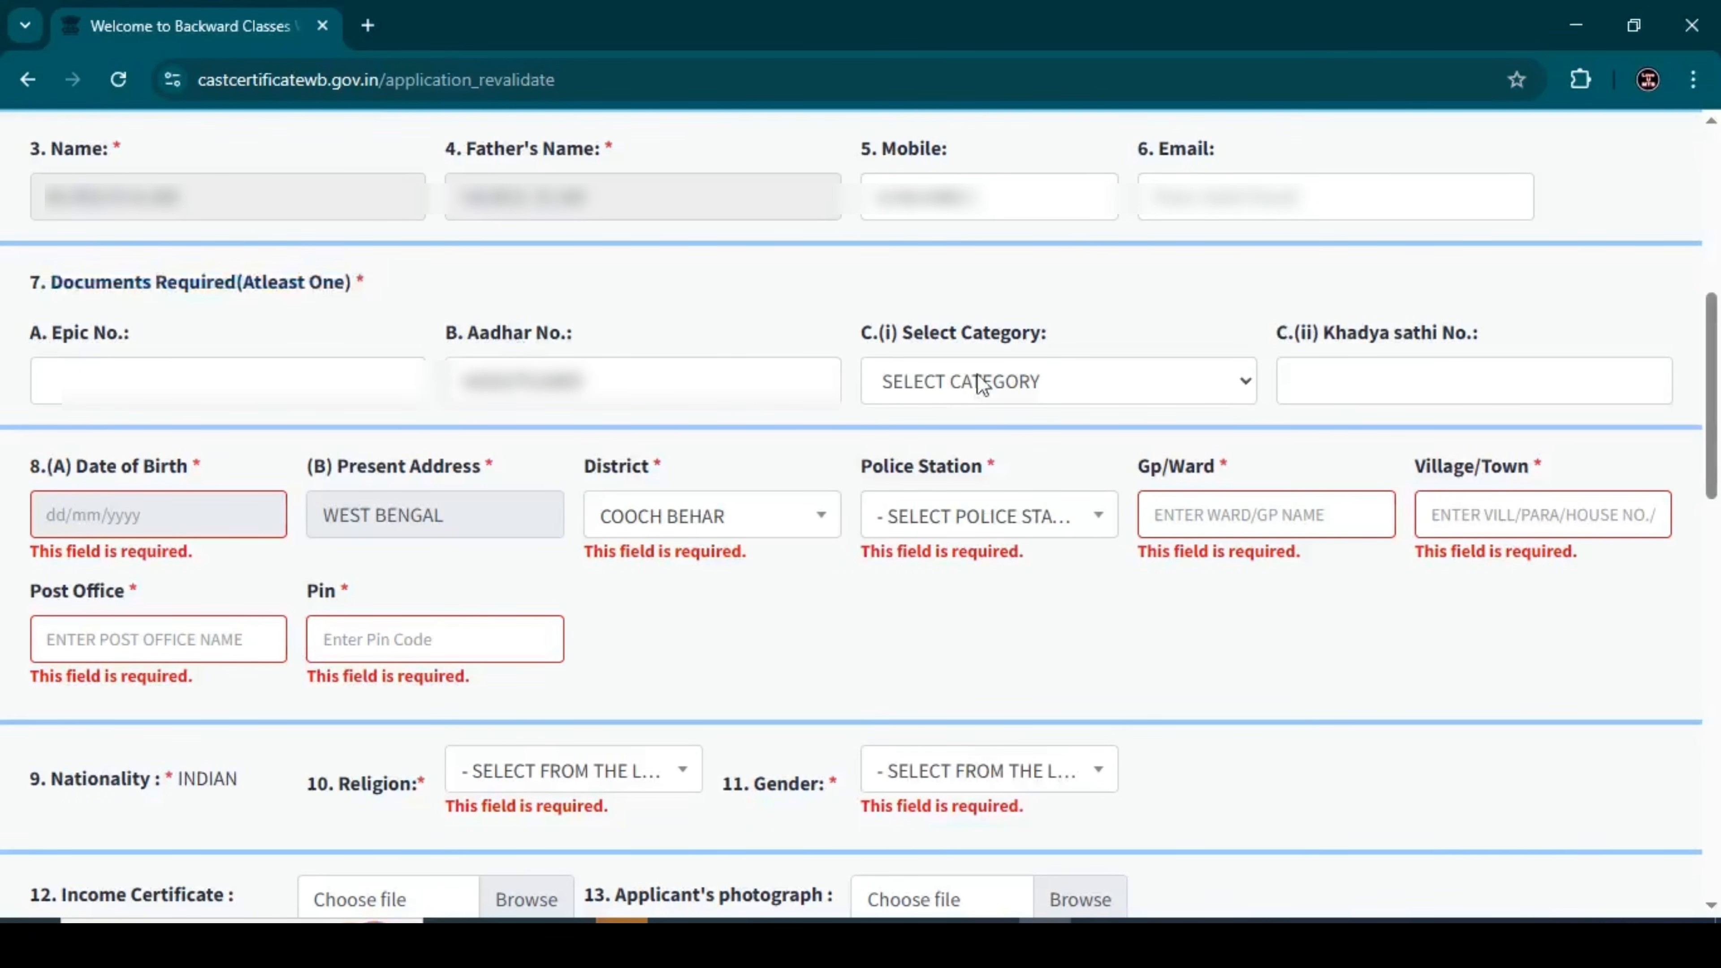
{"action": "left_click", "coordinate": [952, 392]}
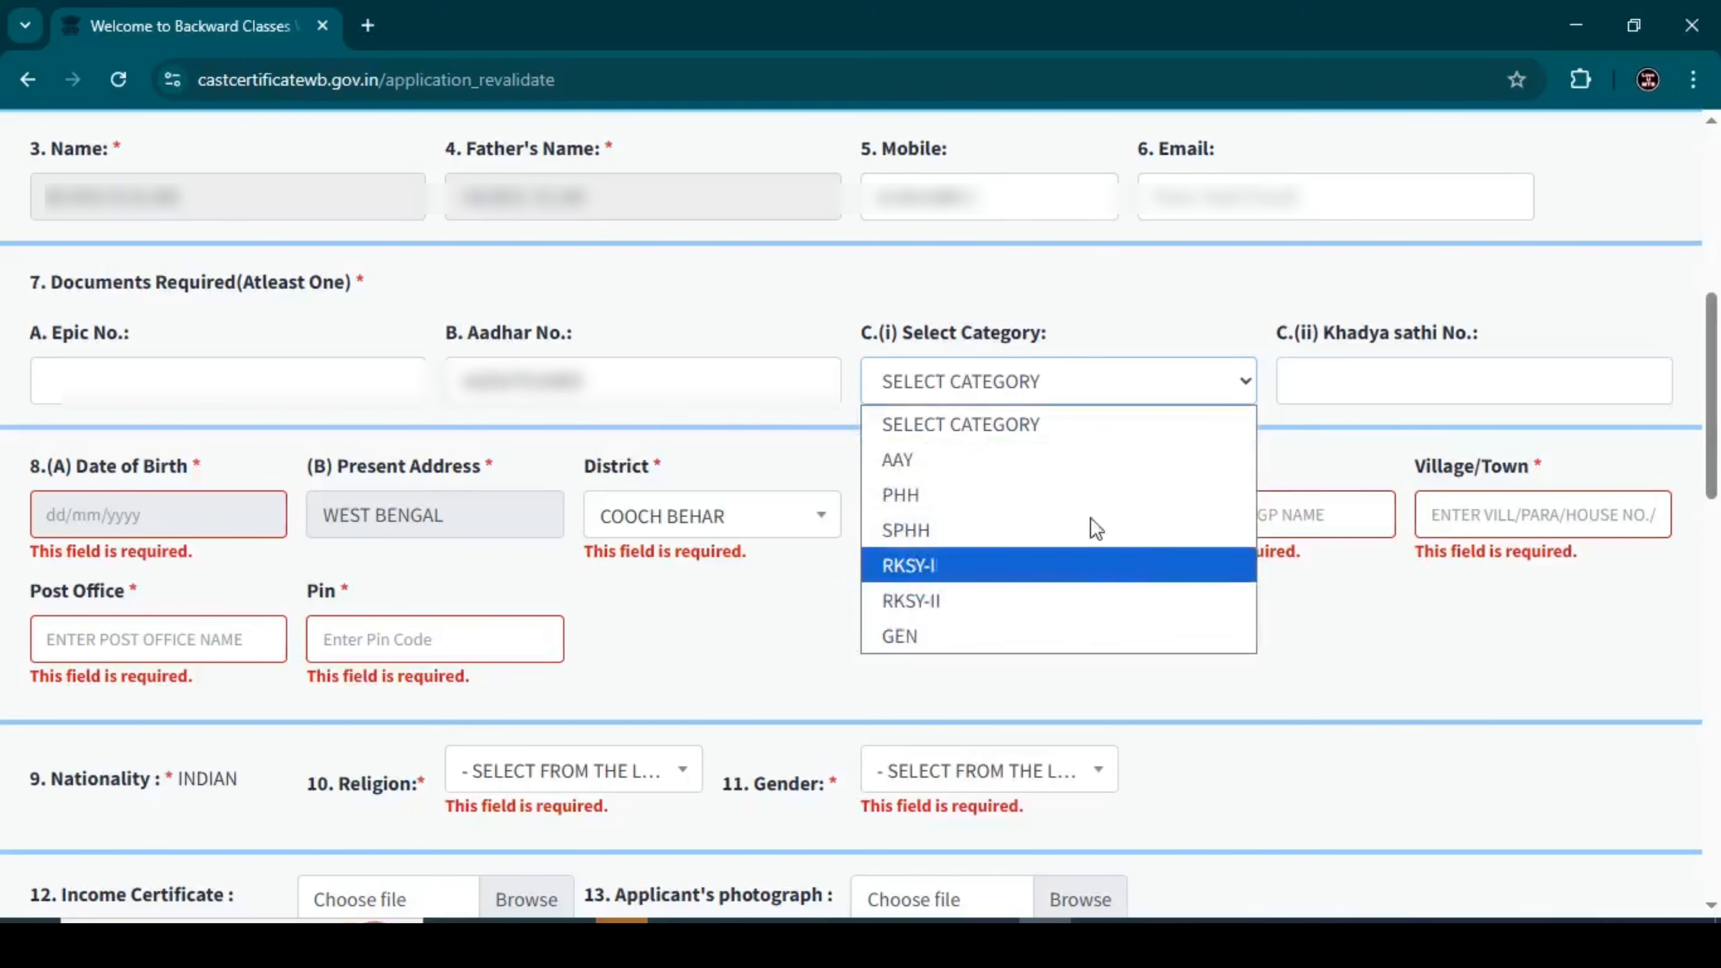
{"action": "left_click", "coordinate": [1308, 380]}
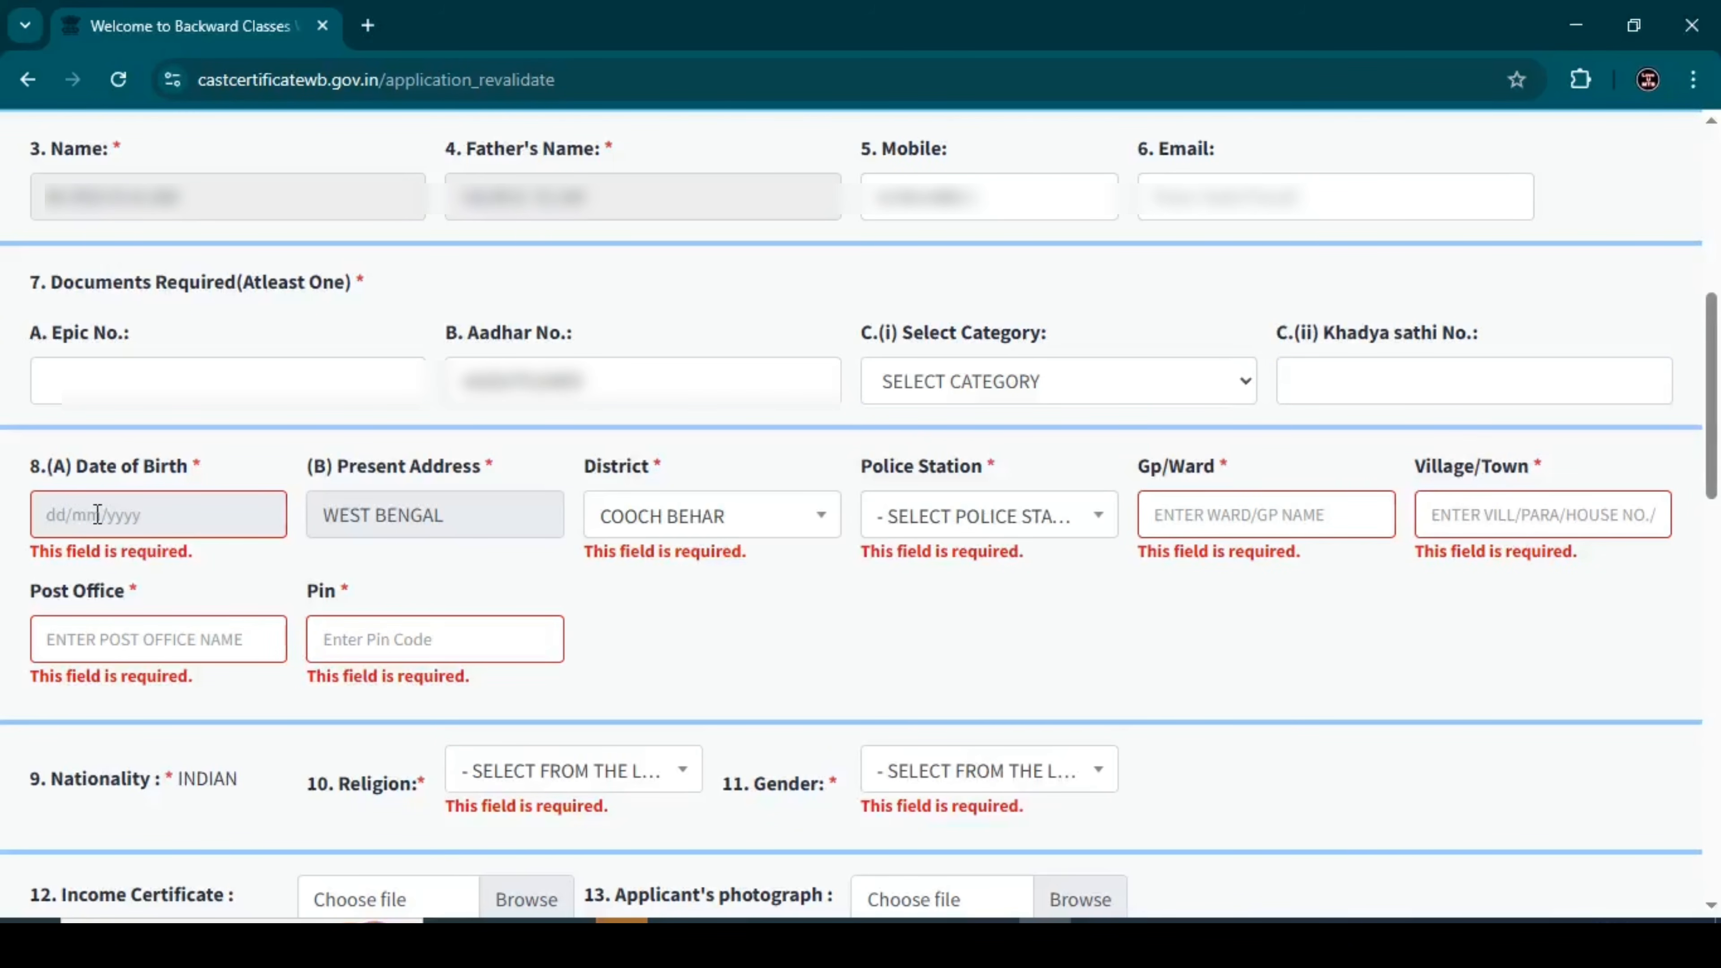
Select the district and police station for the applicant's present address
{"action": "left_click", "coordinate": [691, 517]}
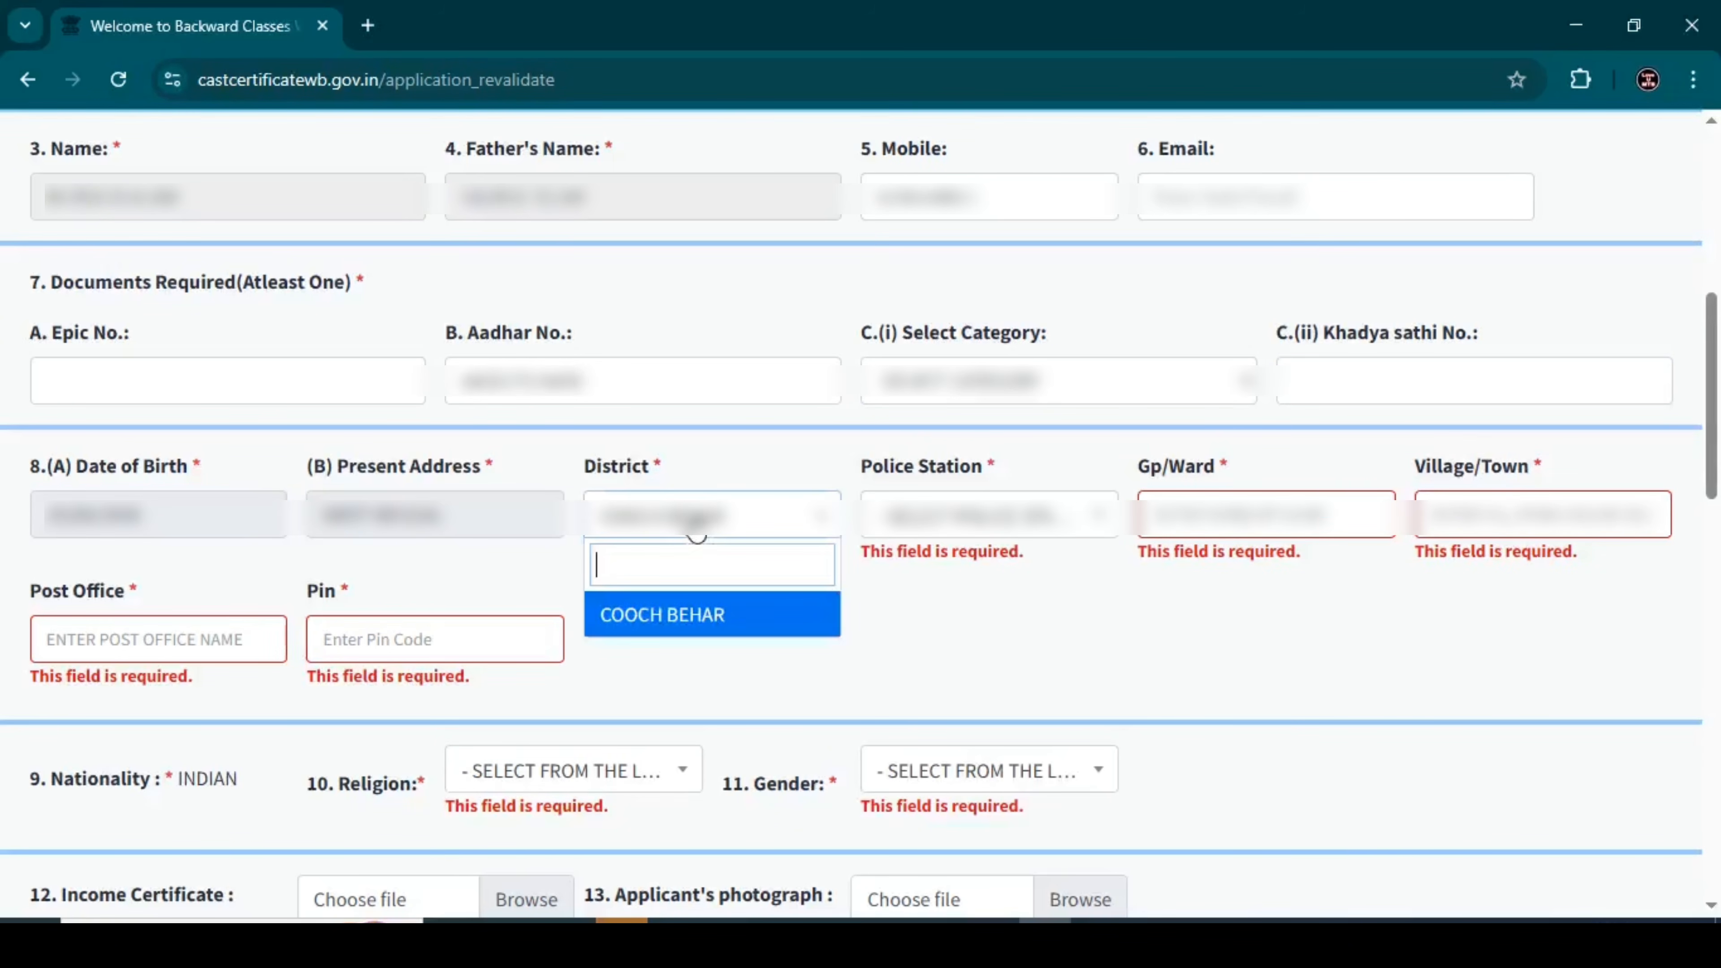
{"action": "left_click", "coordinate": [661, 632]}
{"action": "left_click", "coordinate": [940, 532]}
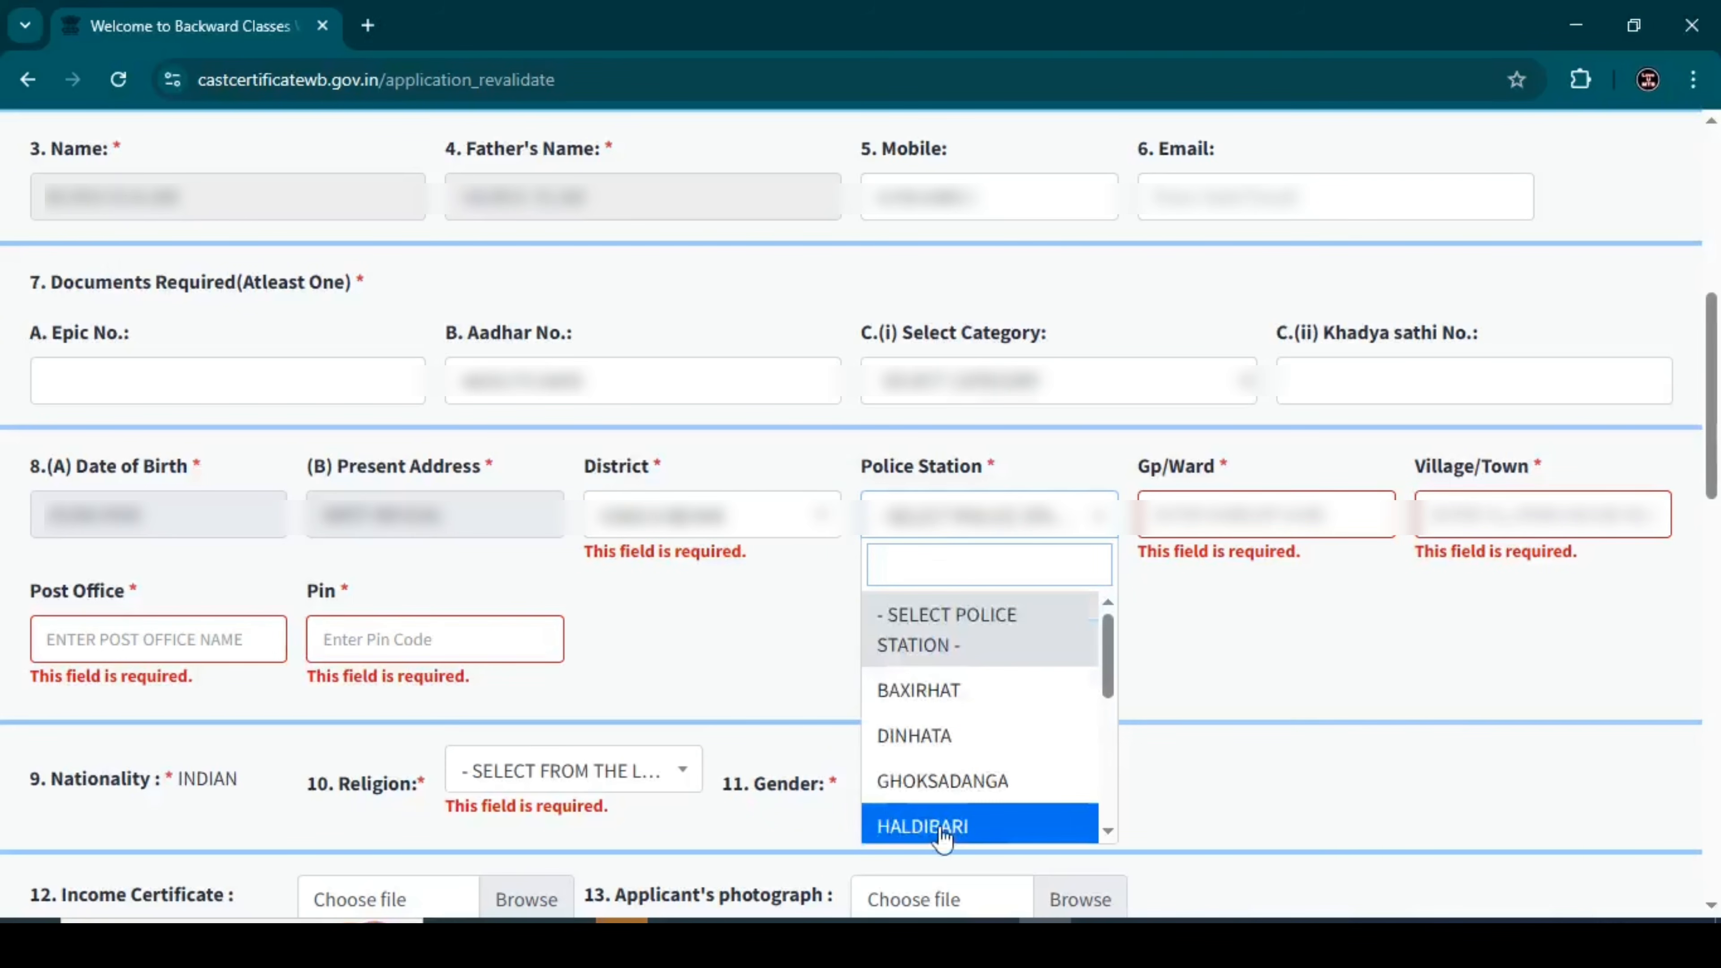
{"action": "scroll", "coordinate": [948, 820], "scroll_direction": "down", "scroll_amount": 2}
{"action": "scroll", "coordinate": [934, 779], "scroll_direction": "down", "scroll_amount": 1}
{"action": "left_click", "coordinate": [934, 719]}
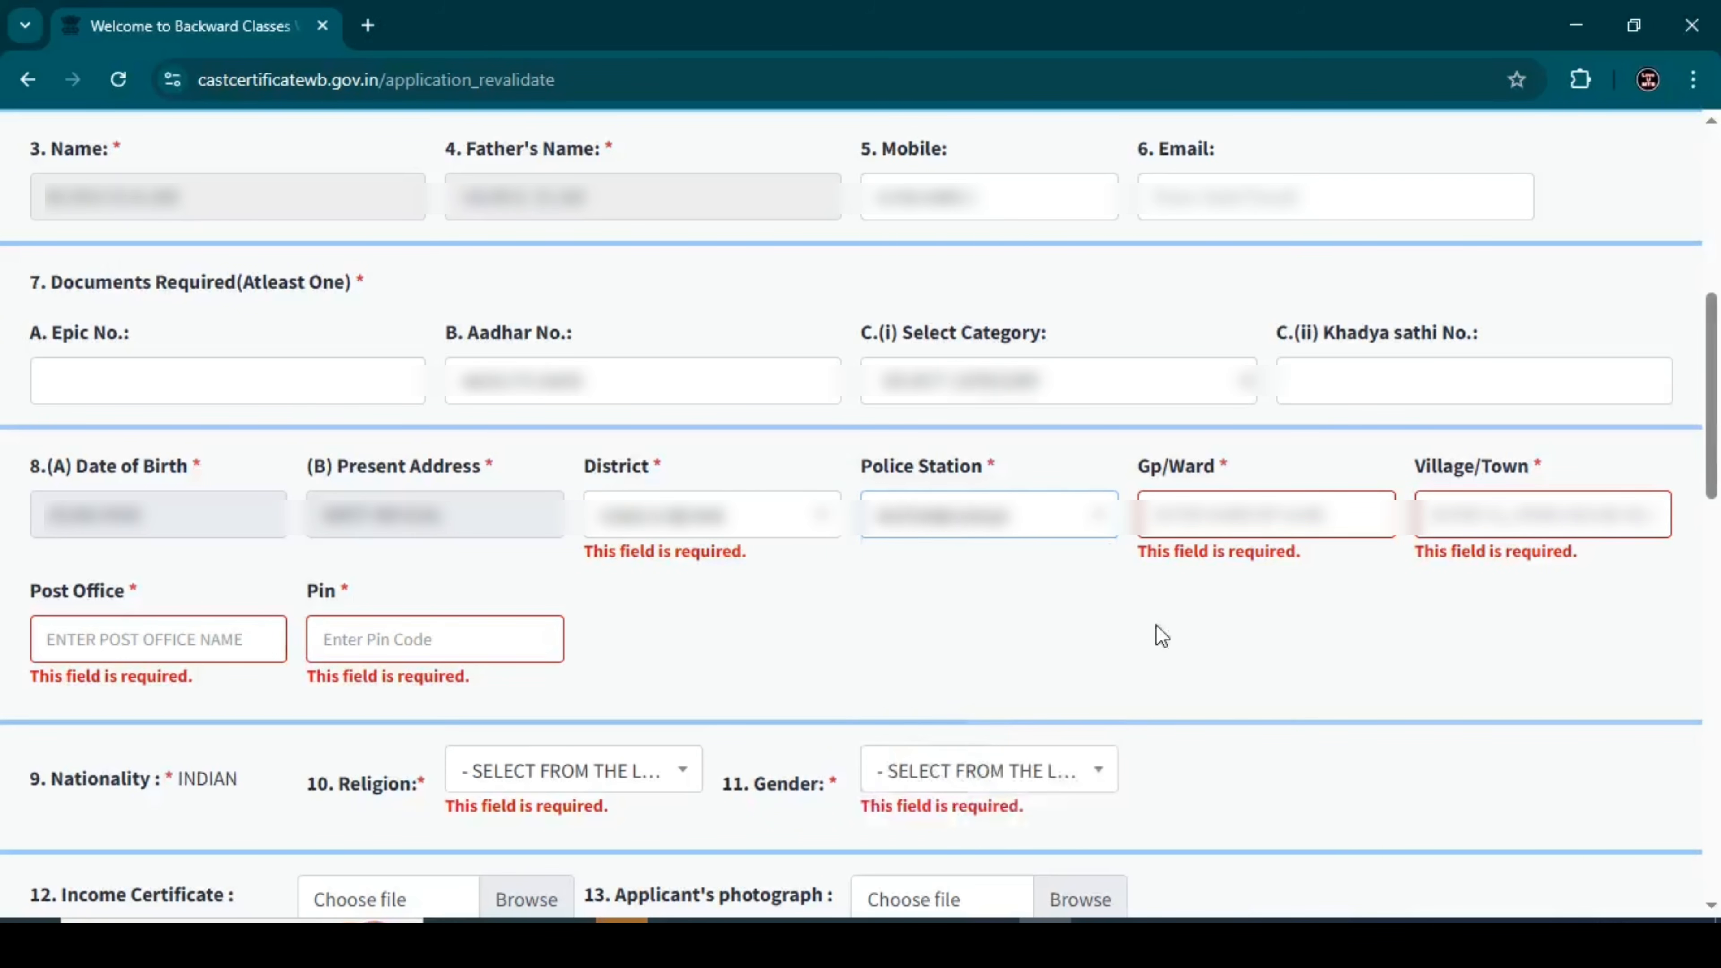
Fill in the GP/Ward, village/town, post office and postal code of the applicant's present address
{"action": "left_click", "coordinate": [1228, 539]}
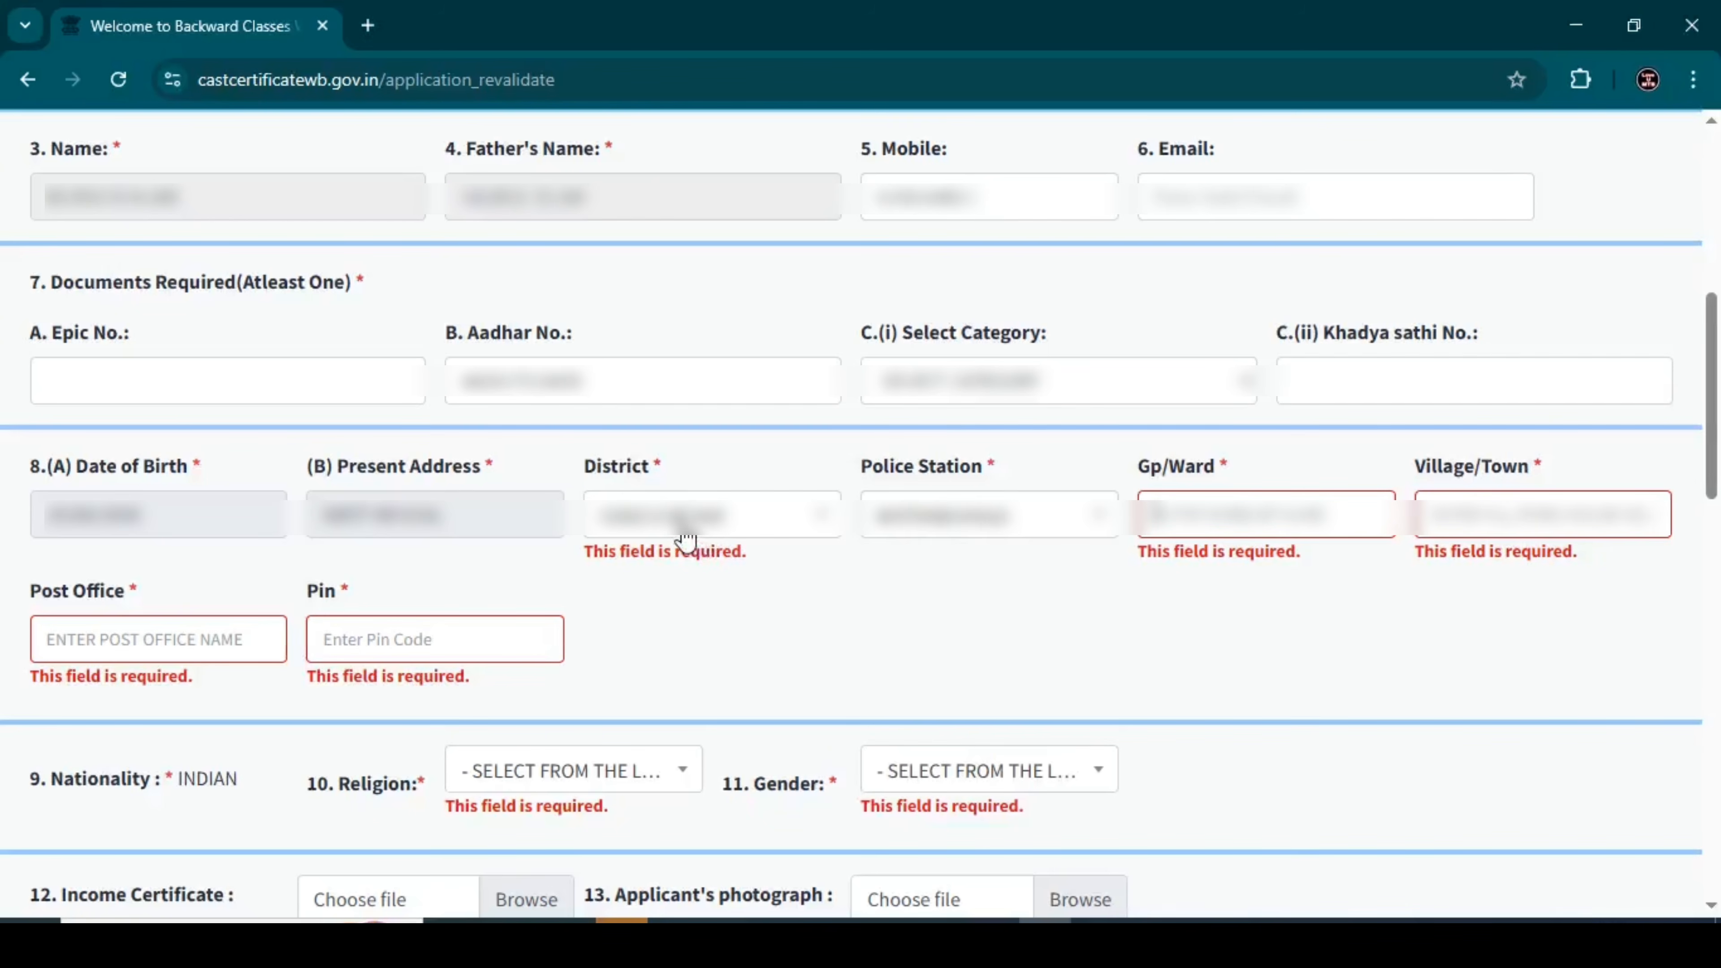
{"action": "type", "text": "12345"}
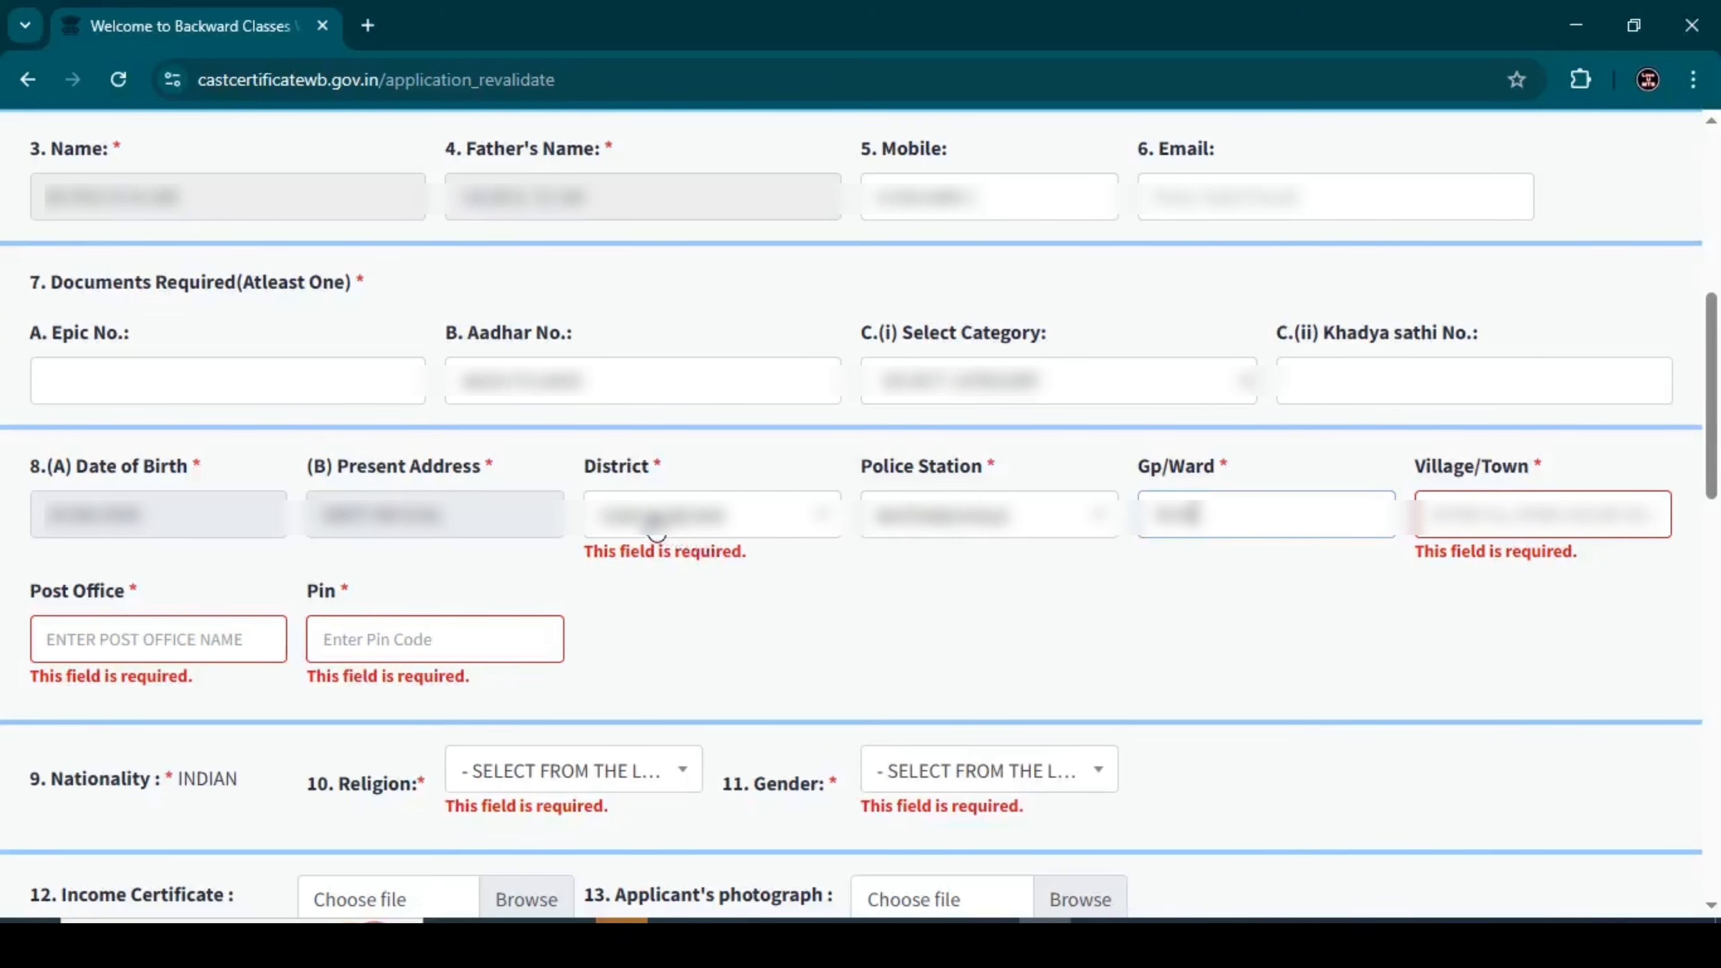
{"action": "type", "text": "6789"}
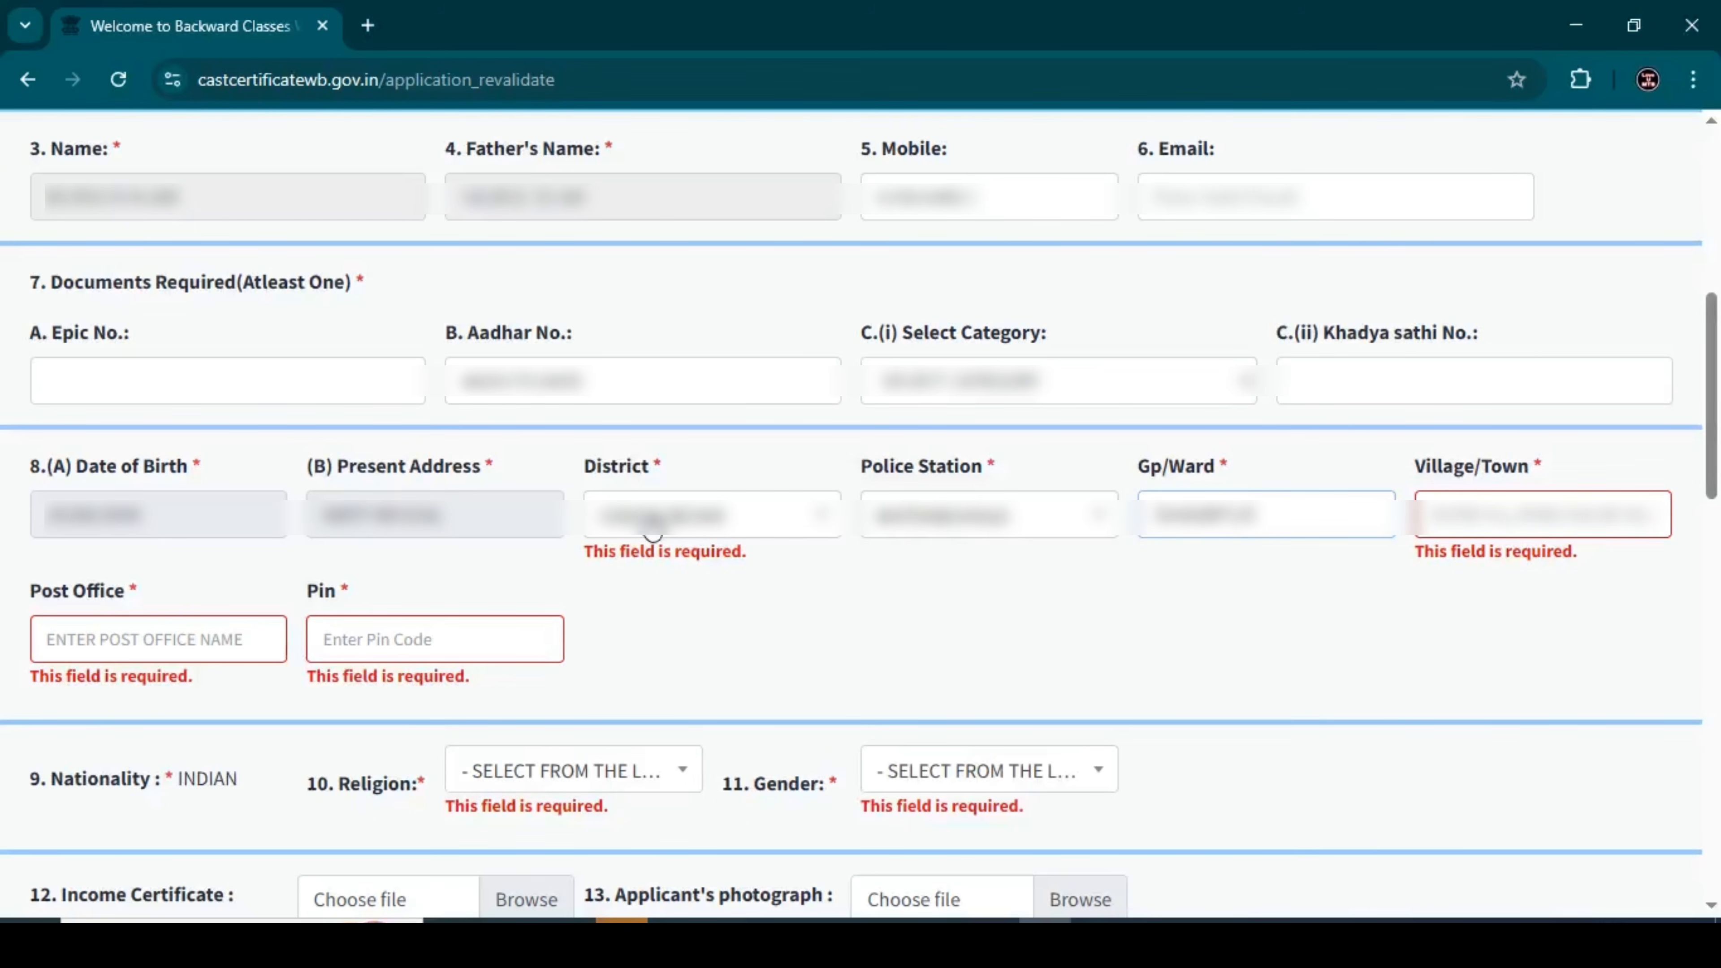
{"action": "left_click", "coordinate": [1497, 508]}
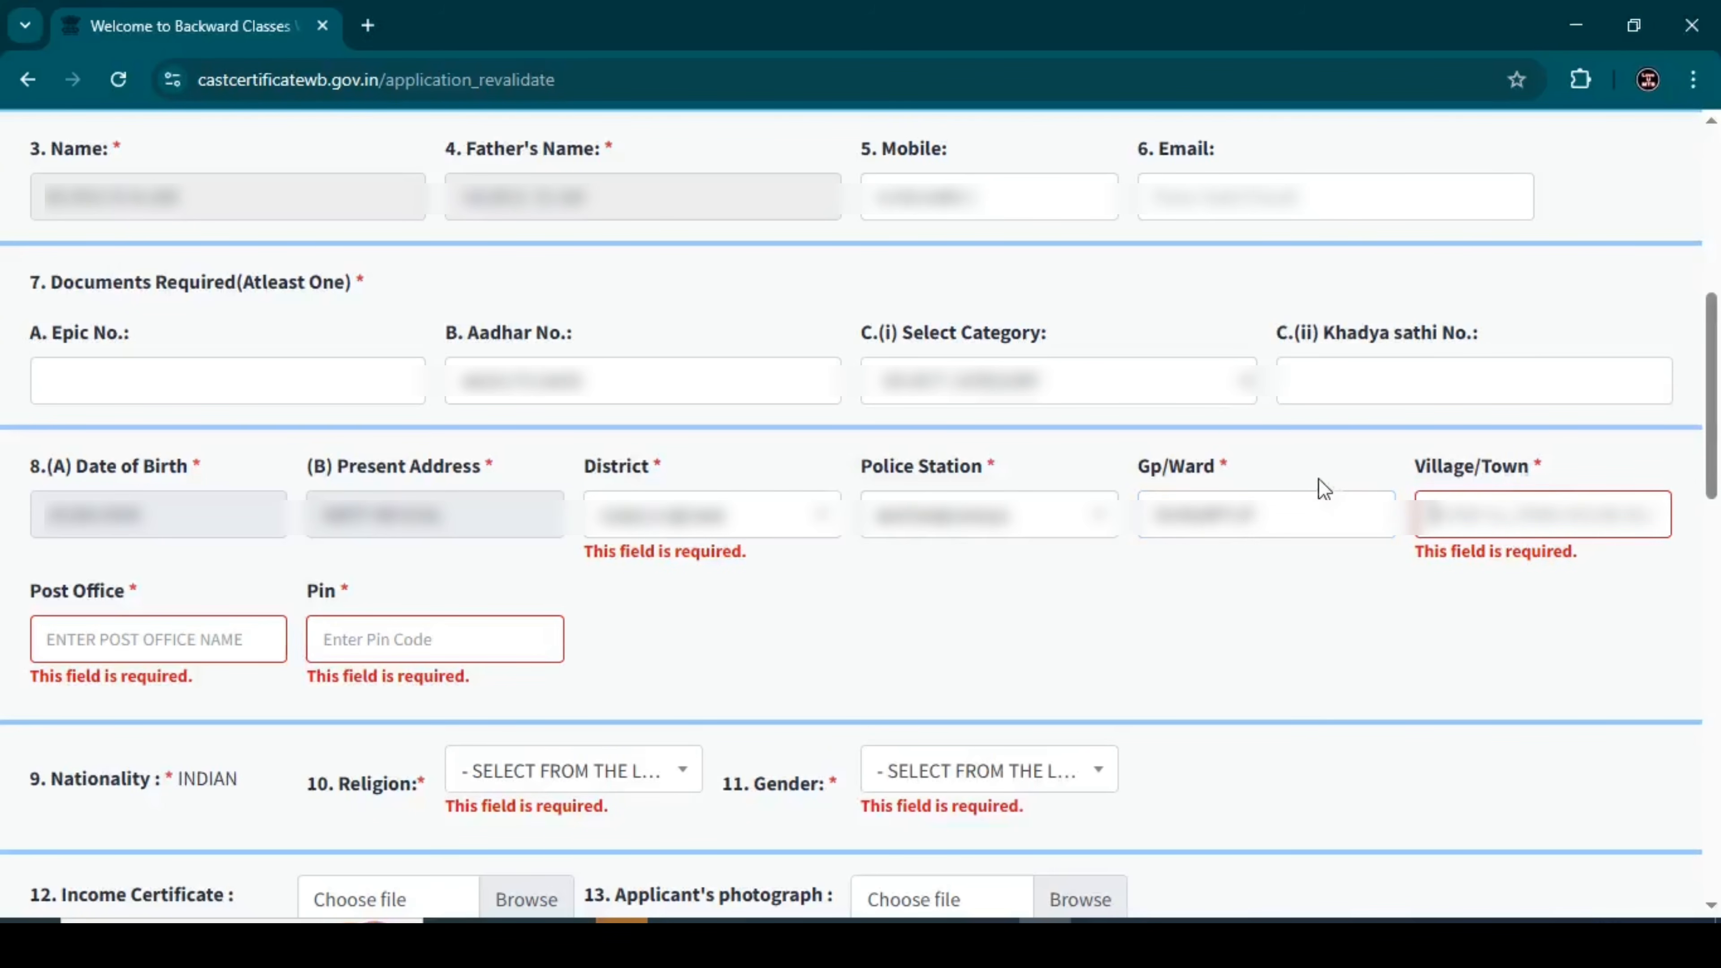
{"action": "type", "text": "Kolkata"}
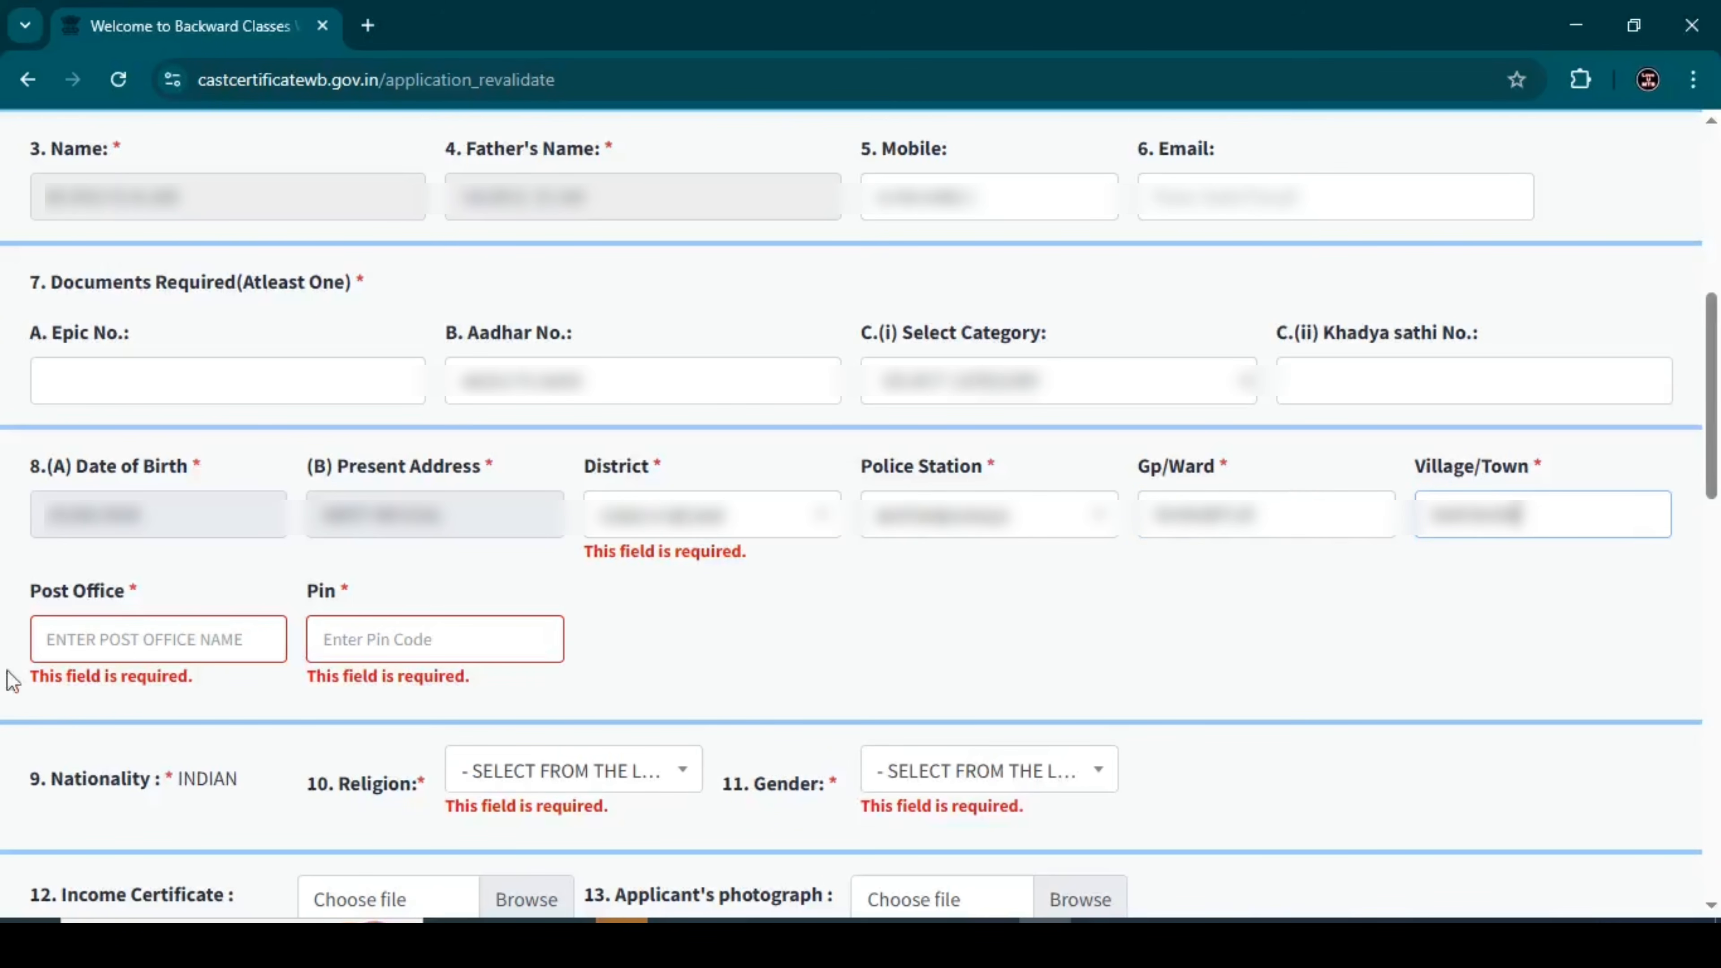
{"action": "left_click", "coordinate": [79, 643]}
{"action": "type", "text": "SHIKARPUR"}
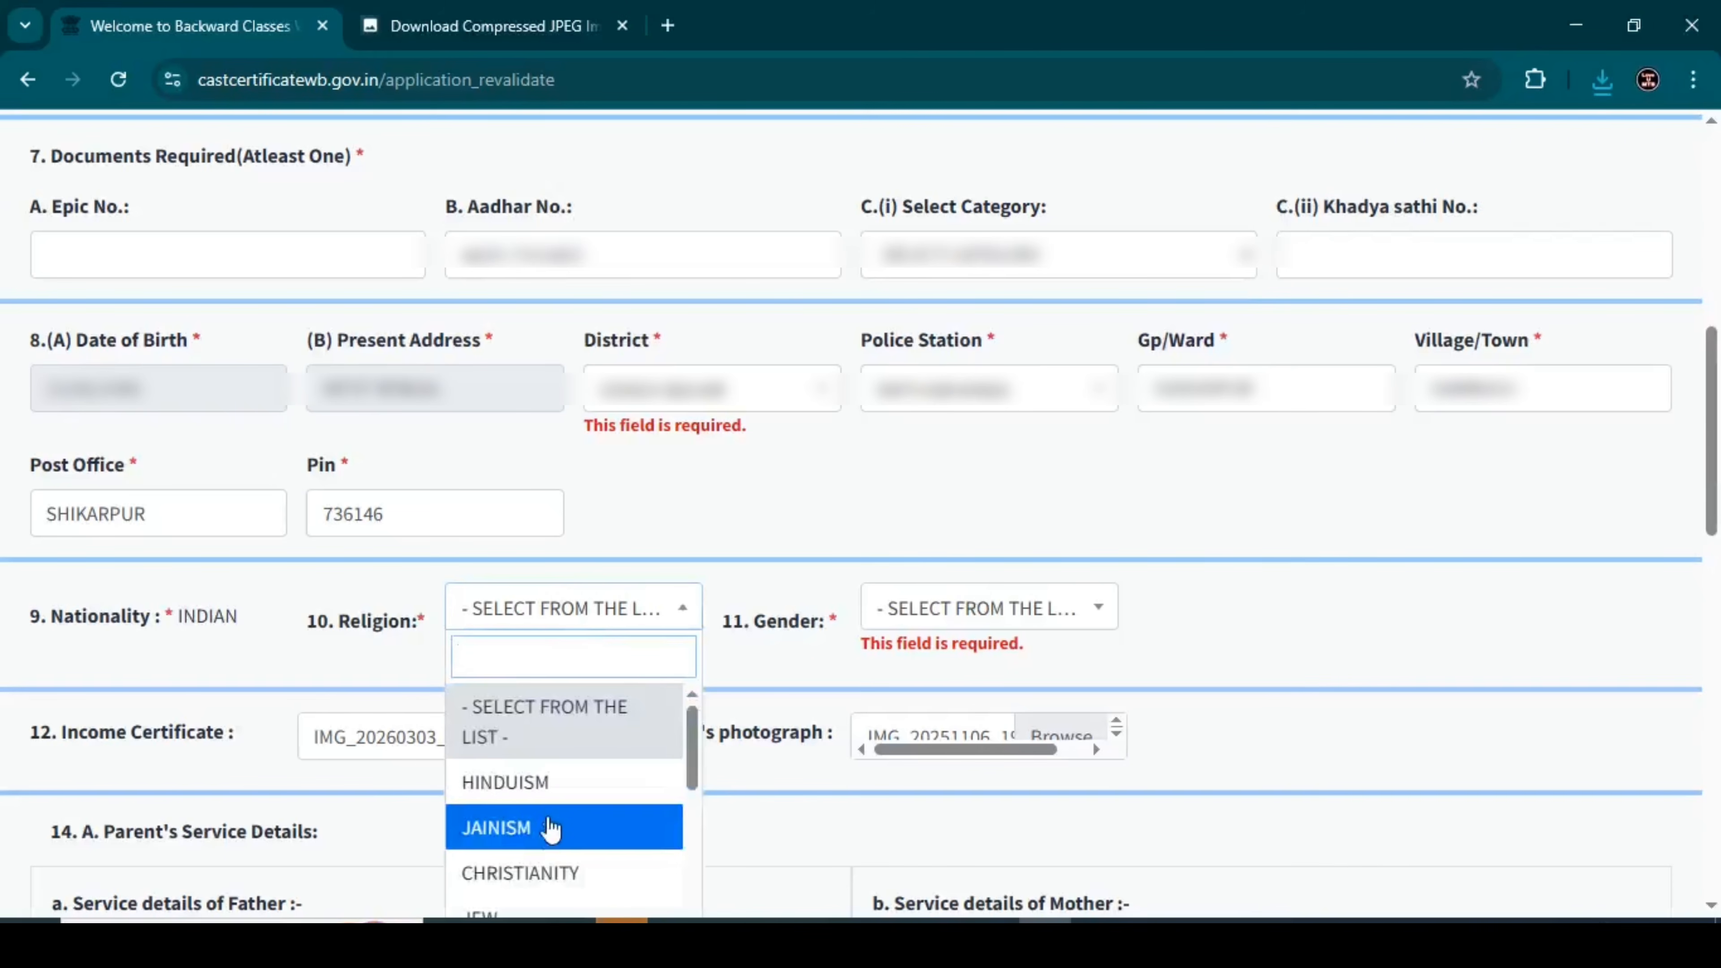
Set the applicant's religion to ISLAM and gender to MALE
{"action": "scroll", "coordinate": [549, 826], "scroll_direction": "down", "scroll_amount": 2}
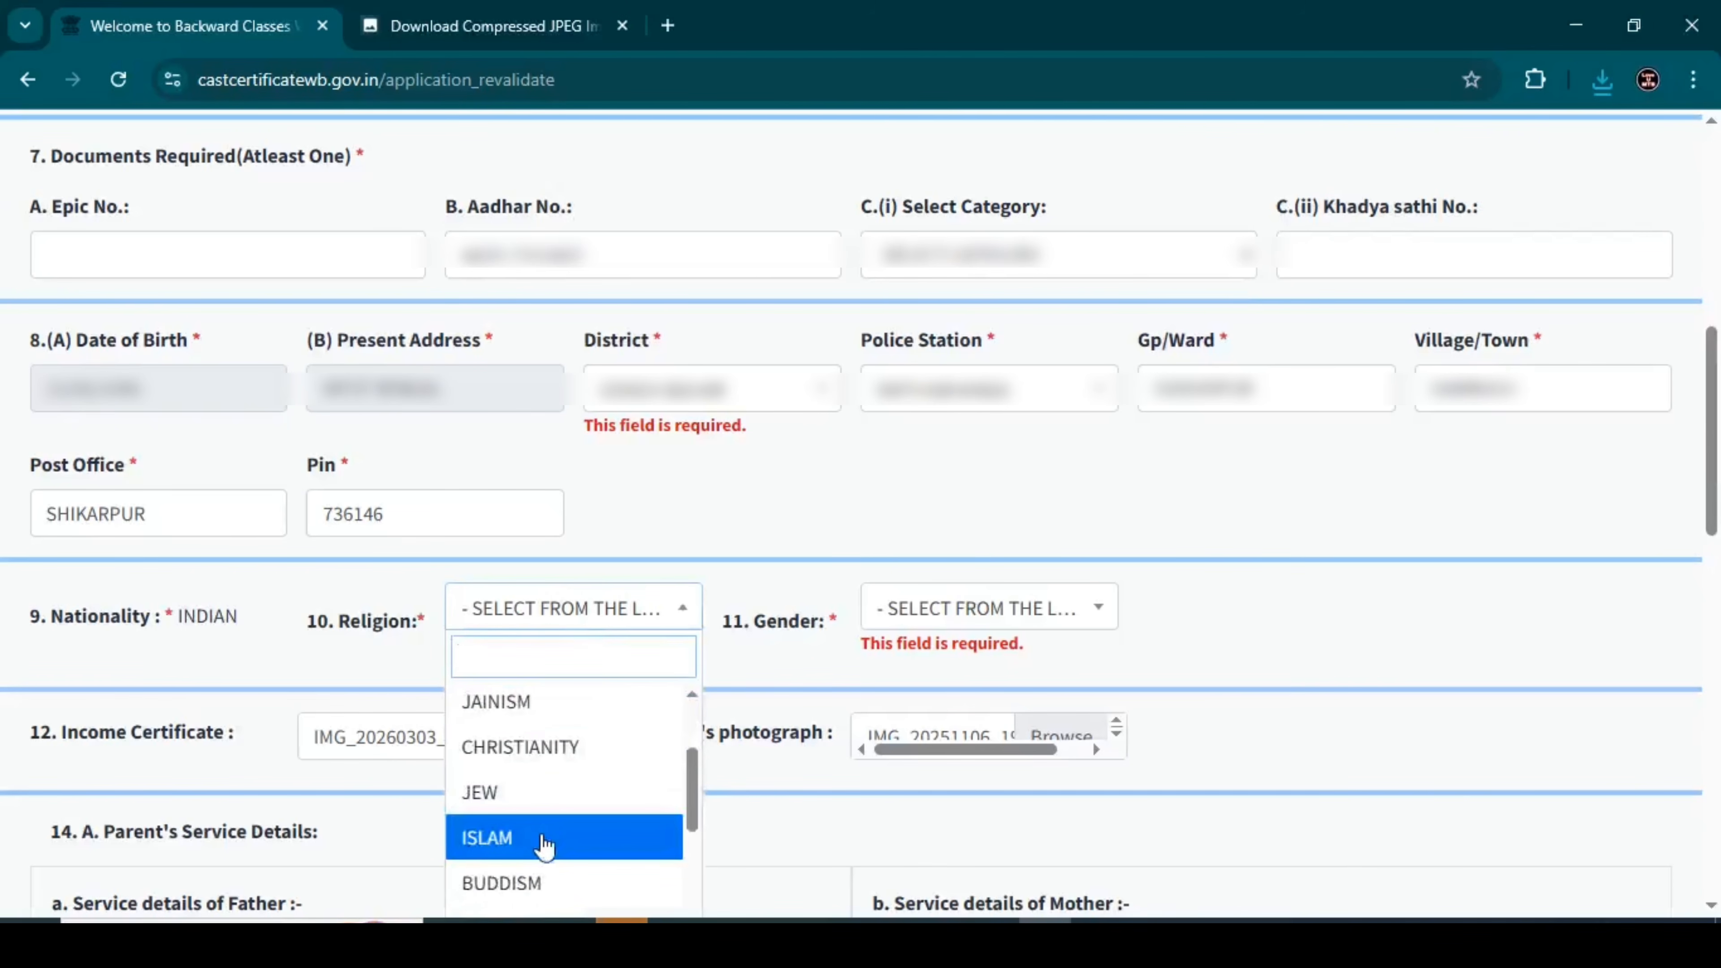
{"action": "left_click", "coordinate": [545, 841]}
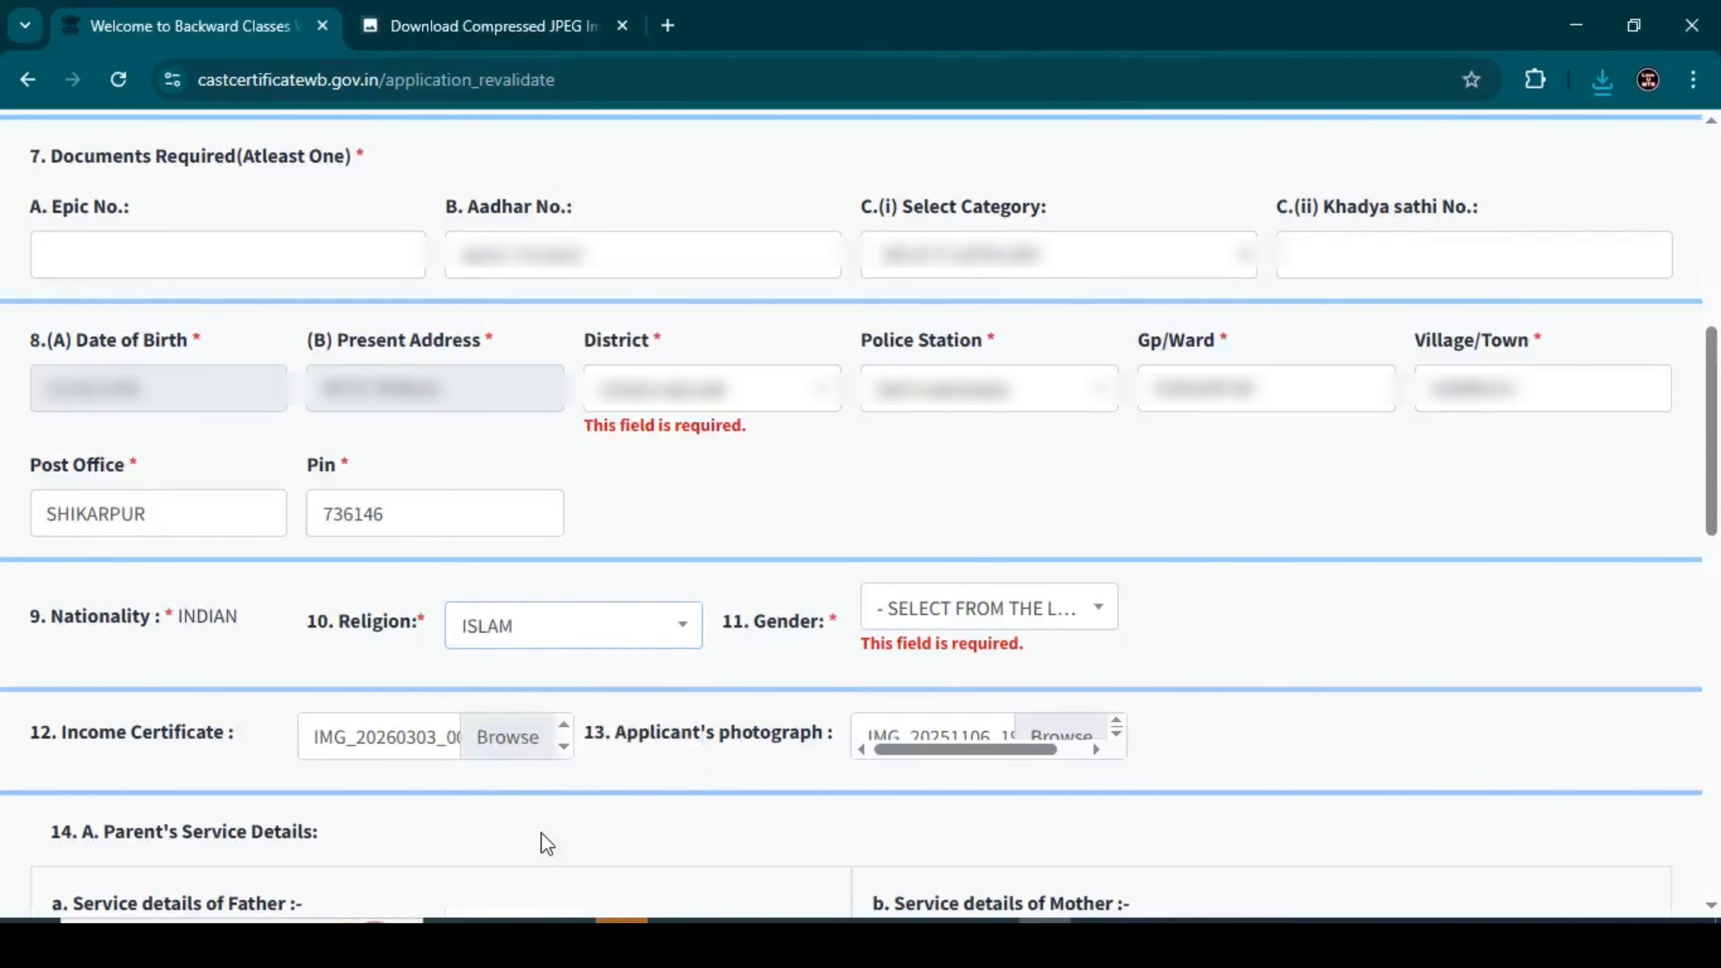
{"action": "left_click", "coordinate": [1010, 628]}
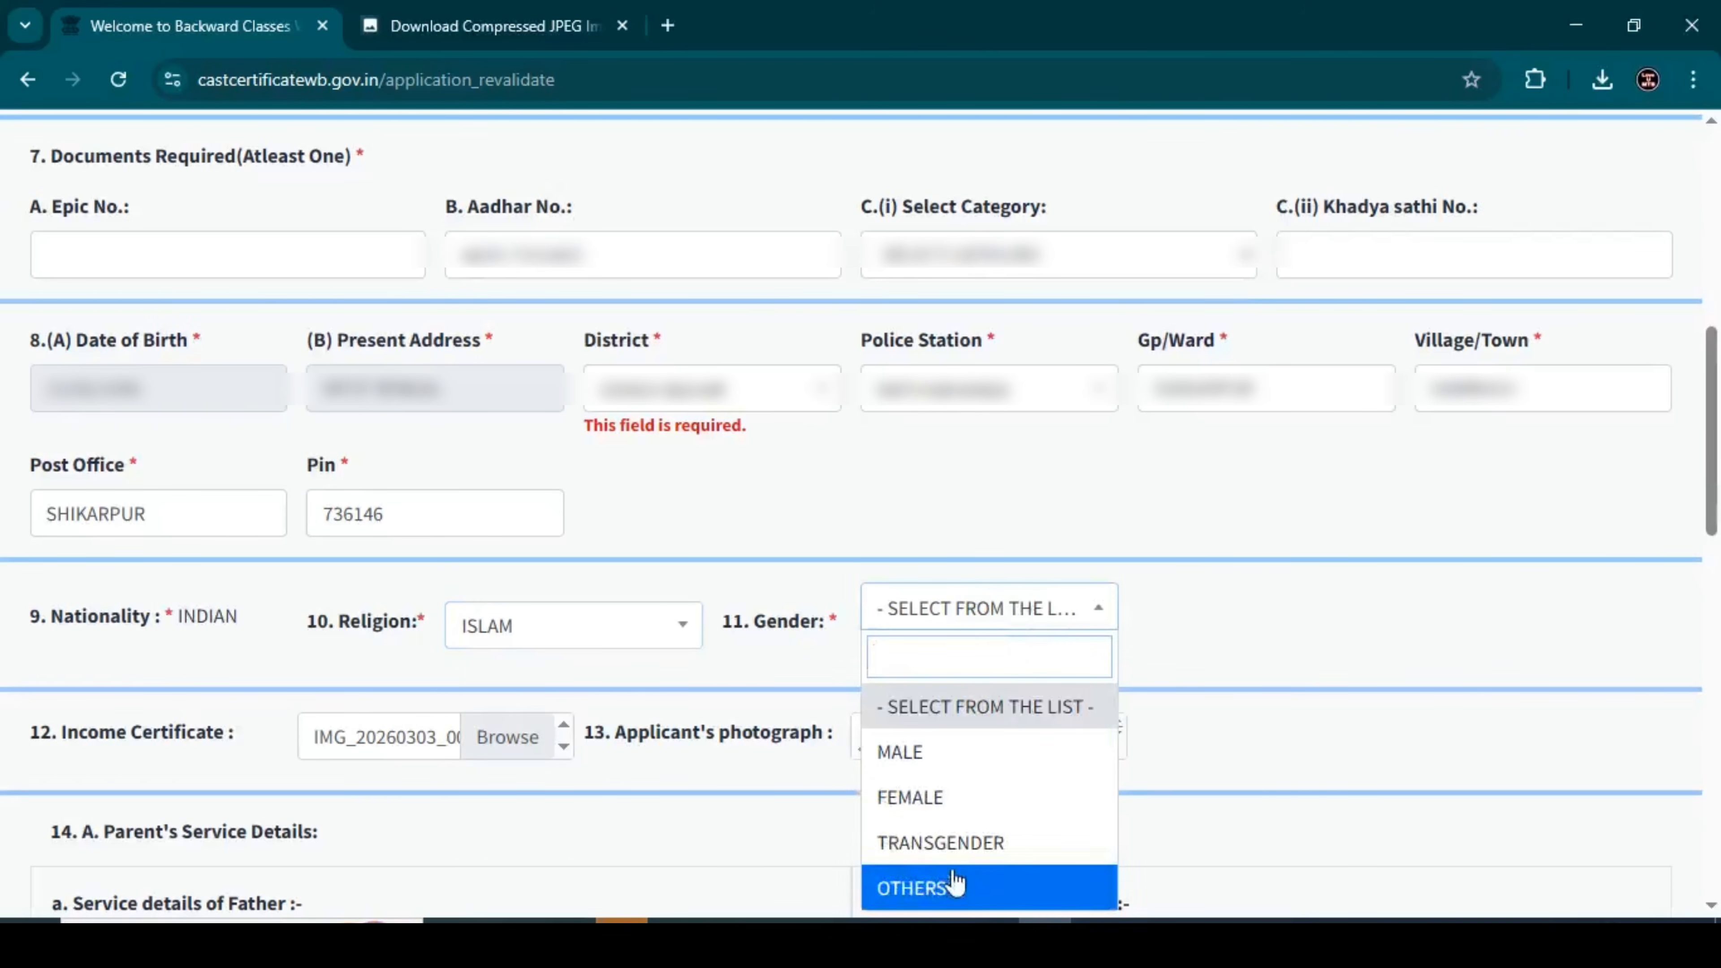
{"action": "left_click", "coordinate": [969, 756]}
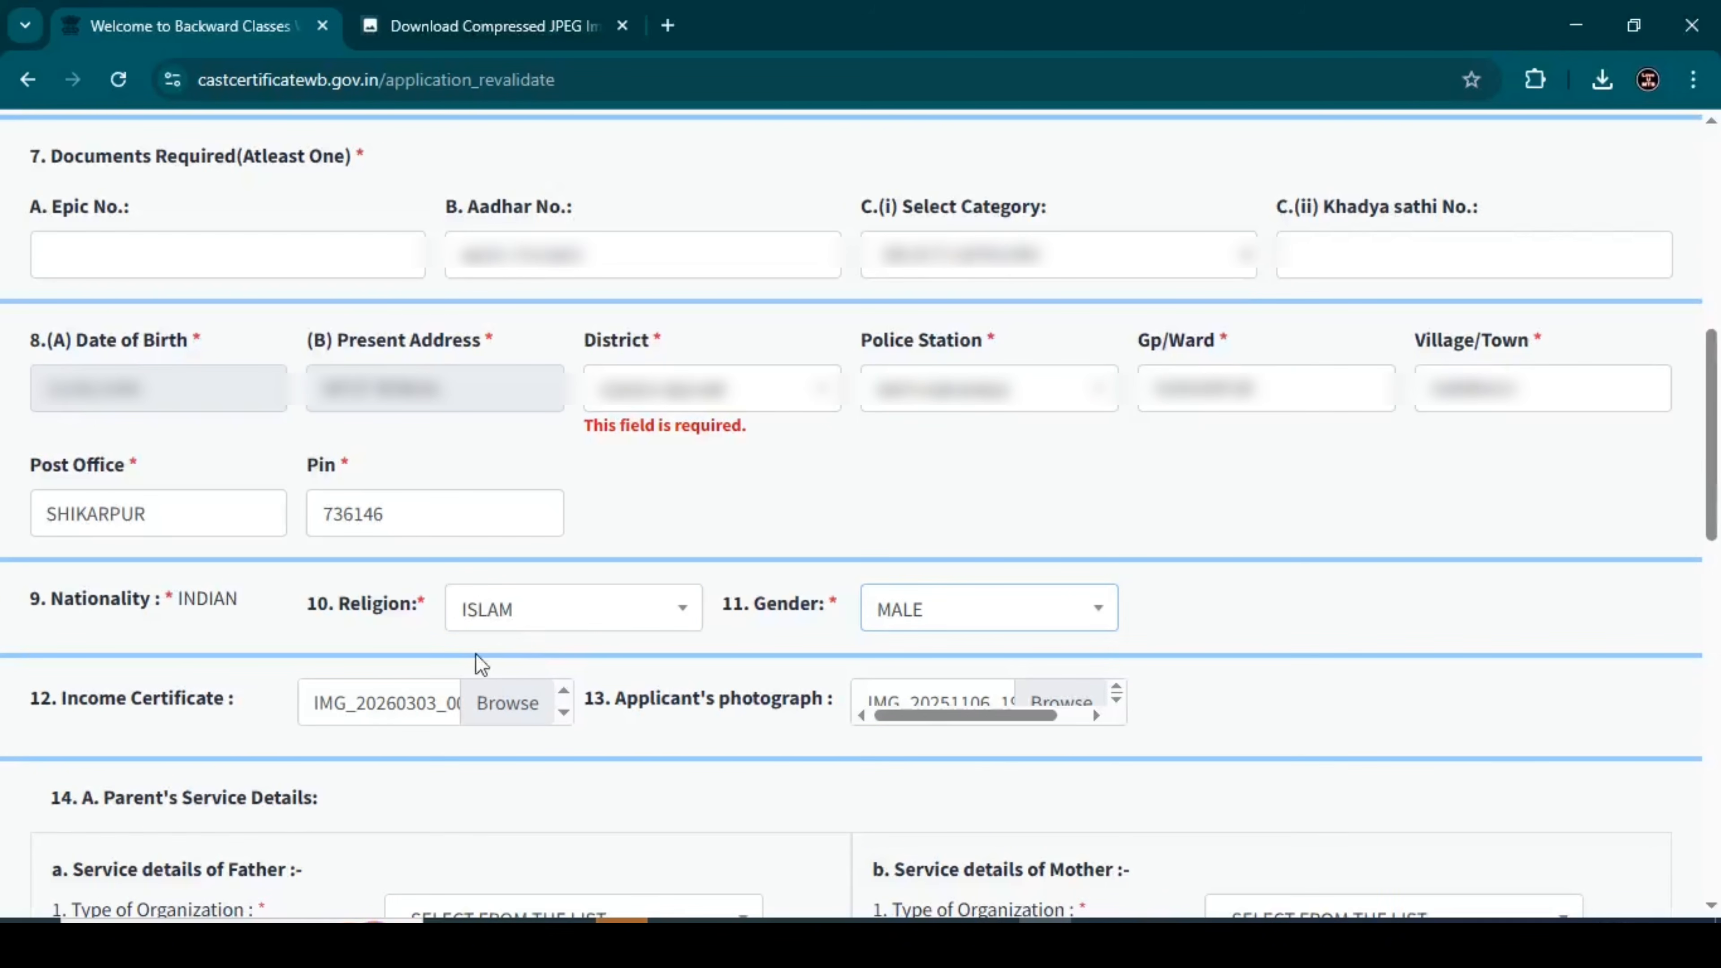
{"action": "left_click", "coordinate": [62, 700]}
{"action": "left_click_drag", "start_coordinate": [59, 698], "coordinate": [232, 722]}
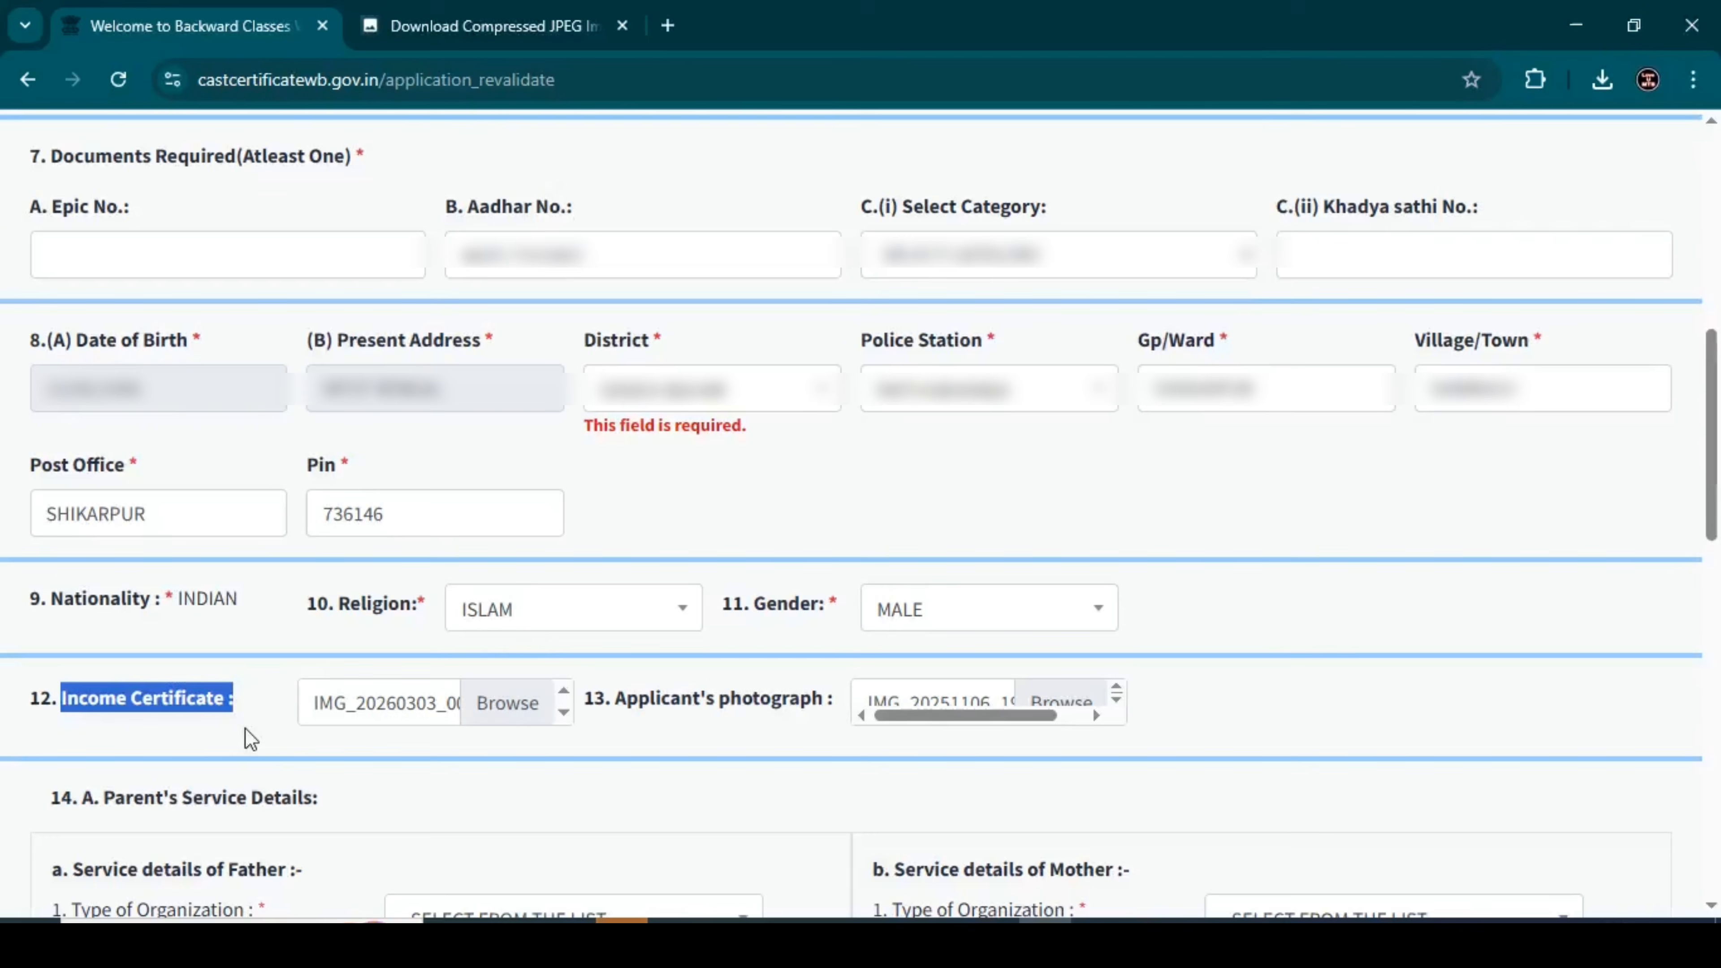
{"action": "left_click_drag", "start_coordinate": [613, 698], "coordinate": [806, 732]}
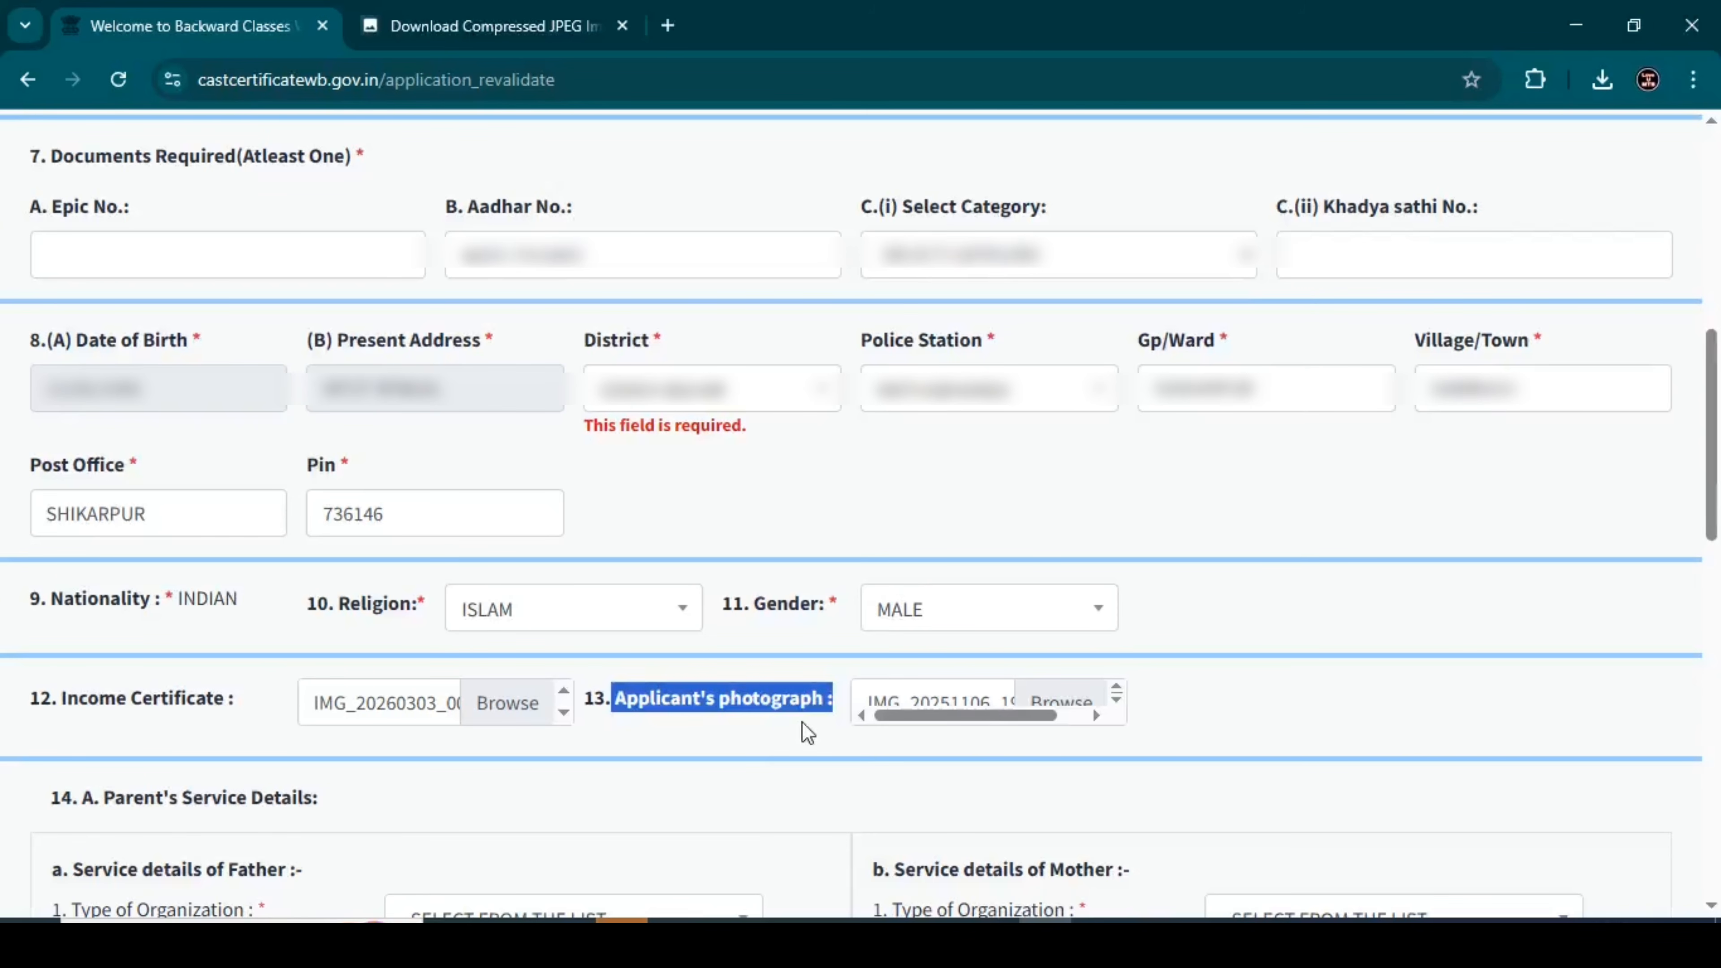
{"action": "left_click", "coordinate": [806, 732]}
Set the type of organization to NONE in both the father's and the mother's service details
{"action": "scroll", "coordinate": [806, 732], "scroll_direction": "down", "scroll_amount": 5}
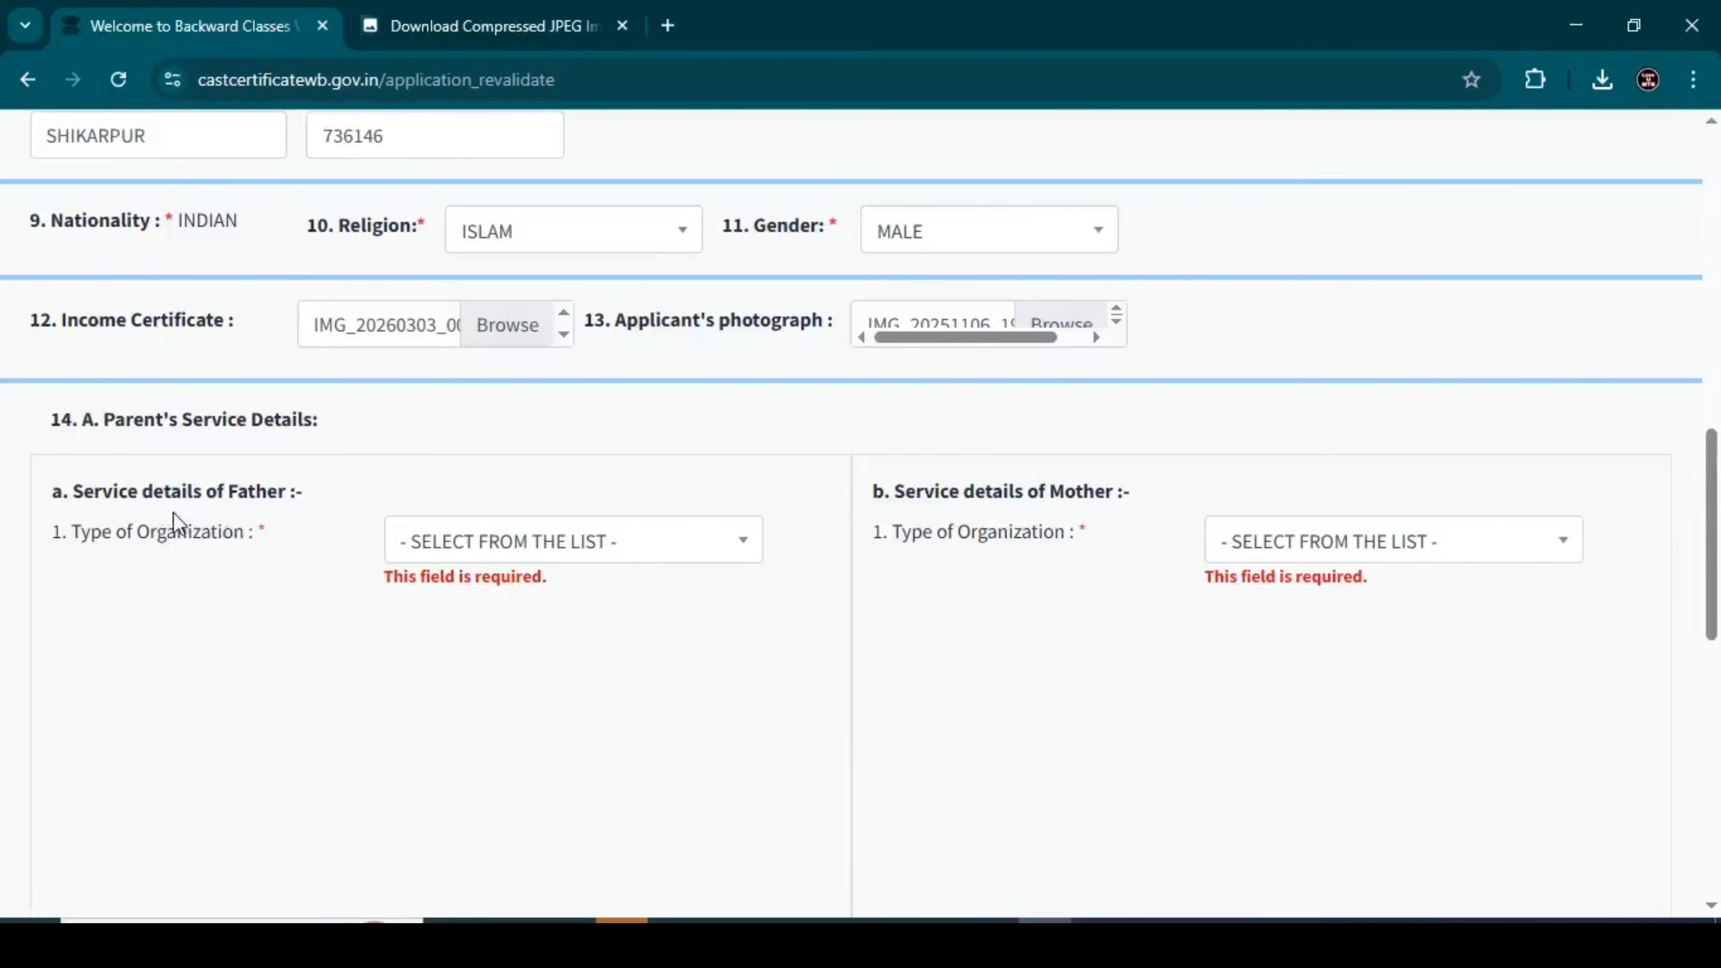
{"action": "left_click_drag", "start_coordinate": [109, 423], "coordinate": [368, 430]}
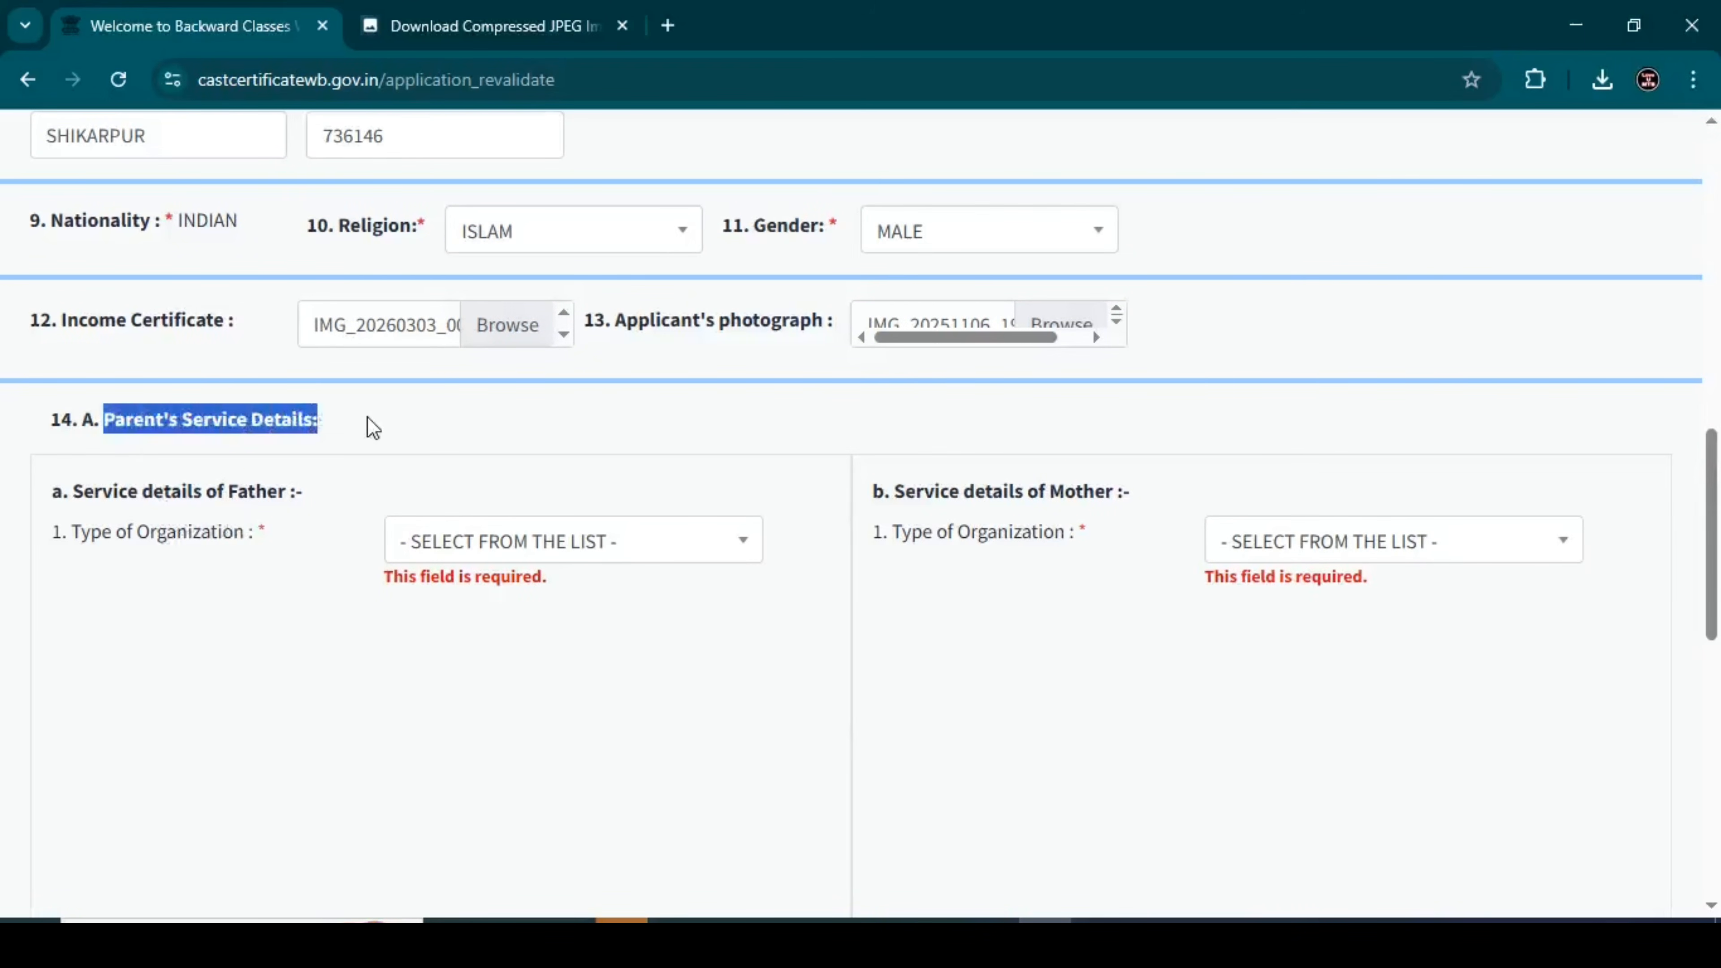
{"action": "left_click", "coordinate": [366, 431]}
{"action": "left_click", "coordinate": [527, 563]}
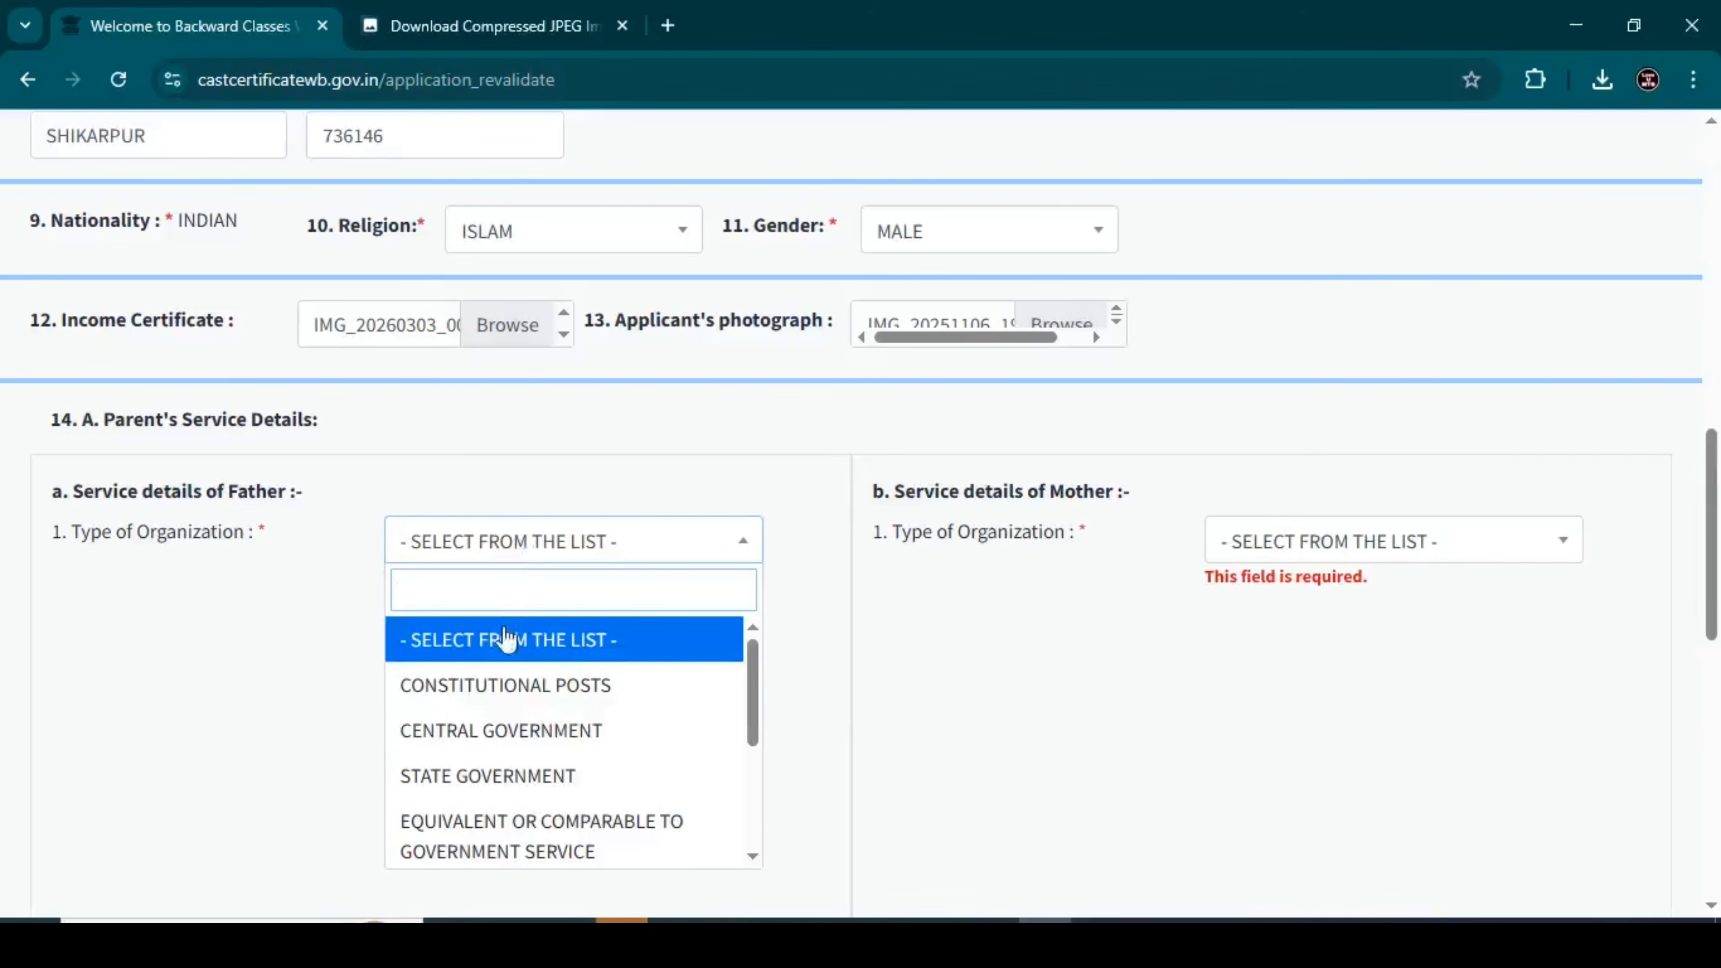
{"action": "scroll", "coordinate": [501, 752], "scroll_direction": "down", "scroll_amount": 3}
{"action": "scroll", "coordinate": [535, 698], "scroll_direction": "up", "scroll_amount": 3}
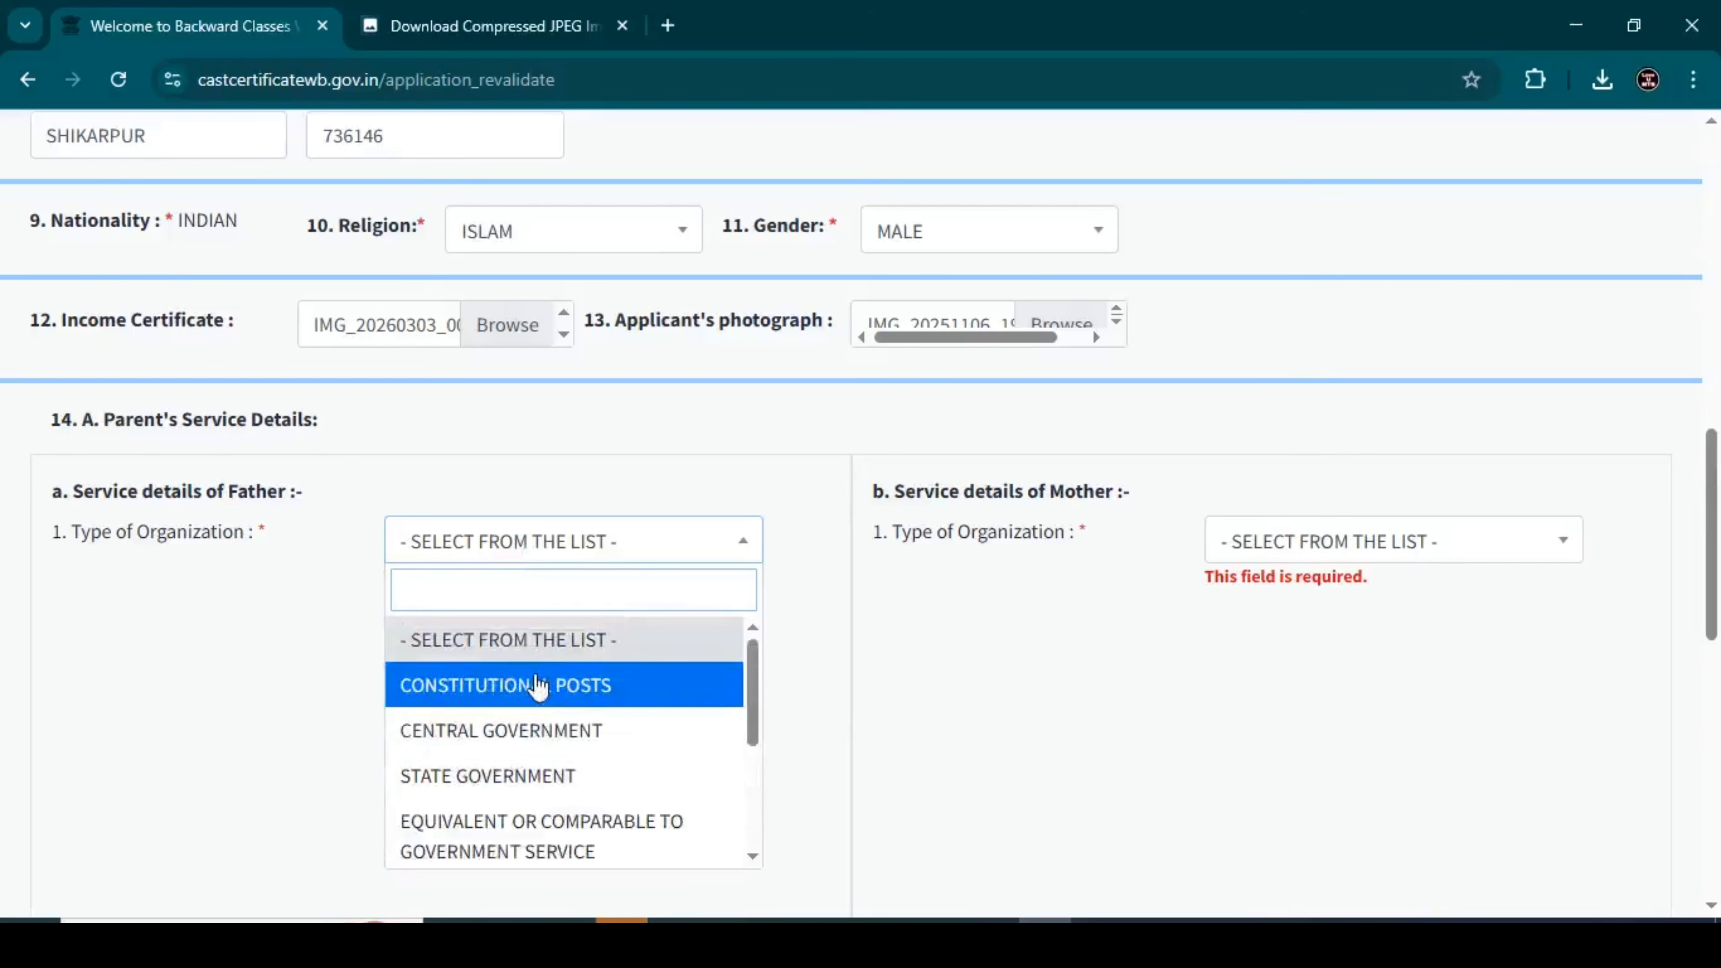
{"action": "scroll", "coordinate": [509, 790], "scroll_direction": "down", "scroll_amount": 2}
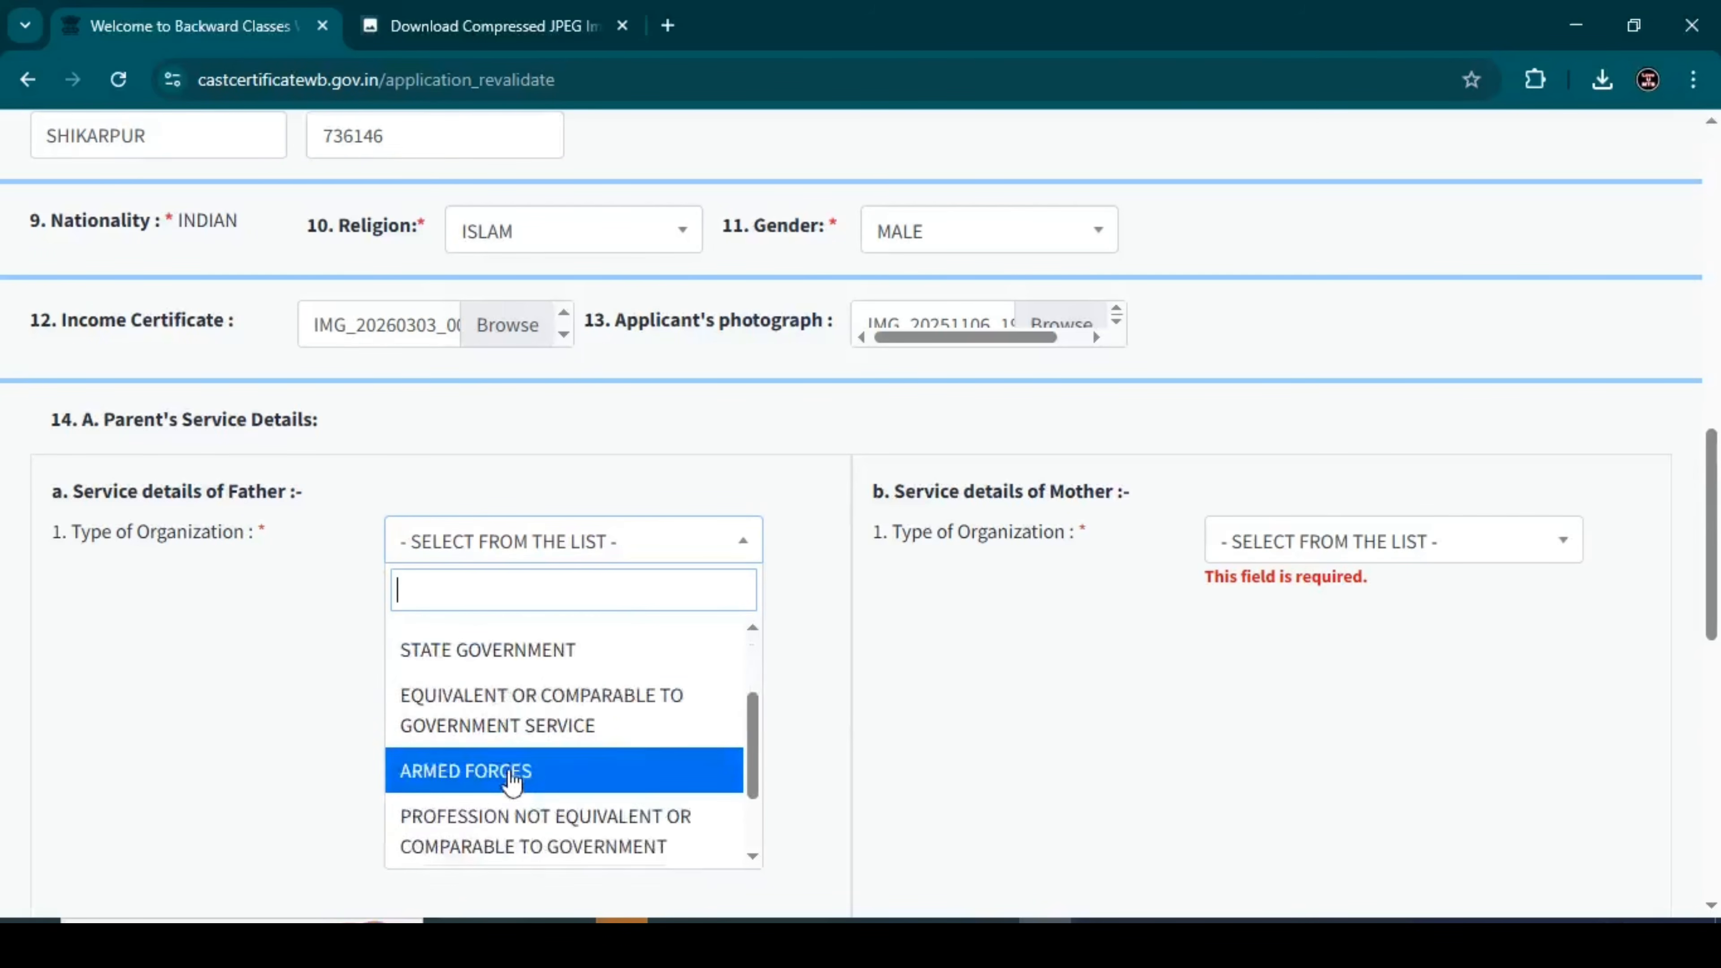
{"action": "scroll", "coordinate": [519, 818], "scroll_direction": "down", "scroll_amount": 2}
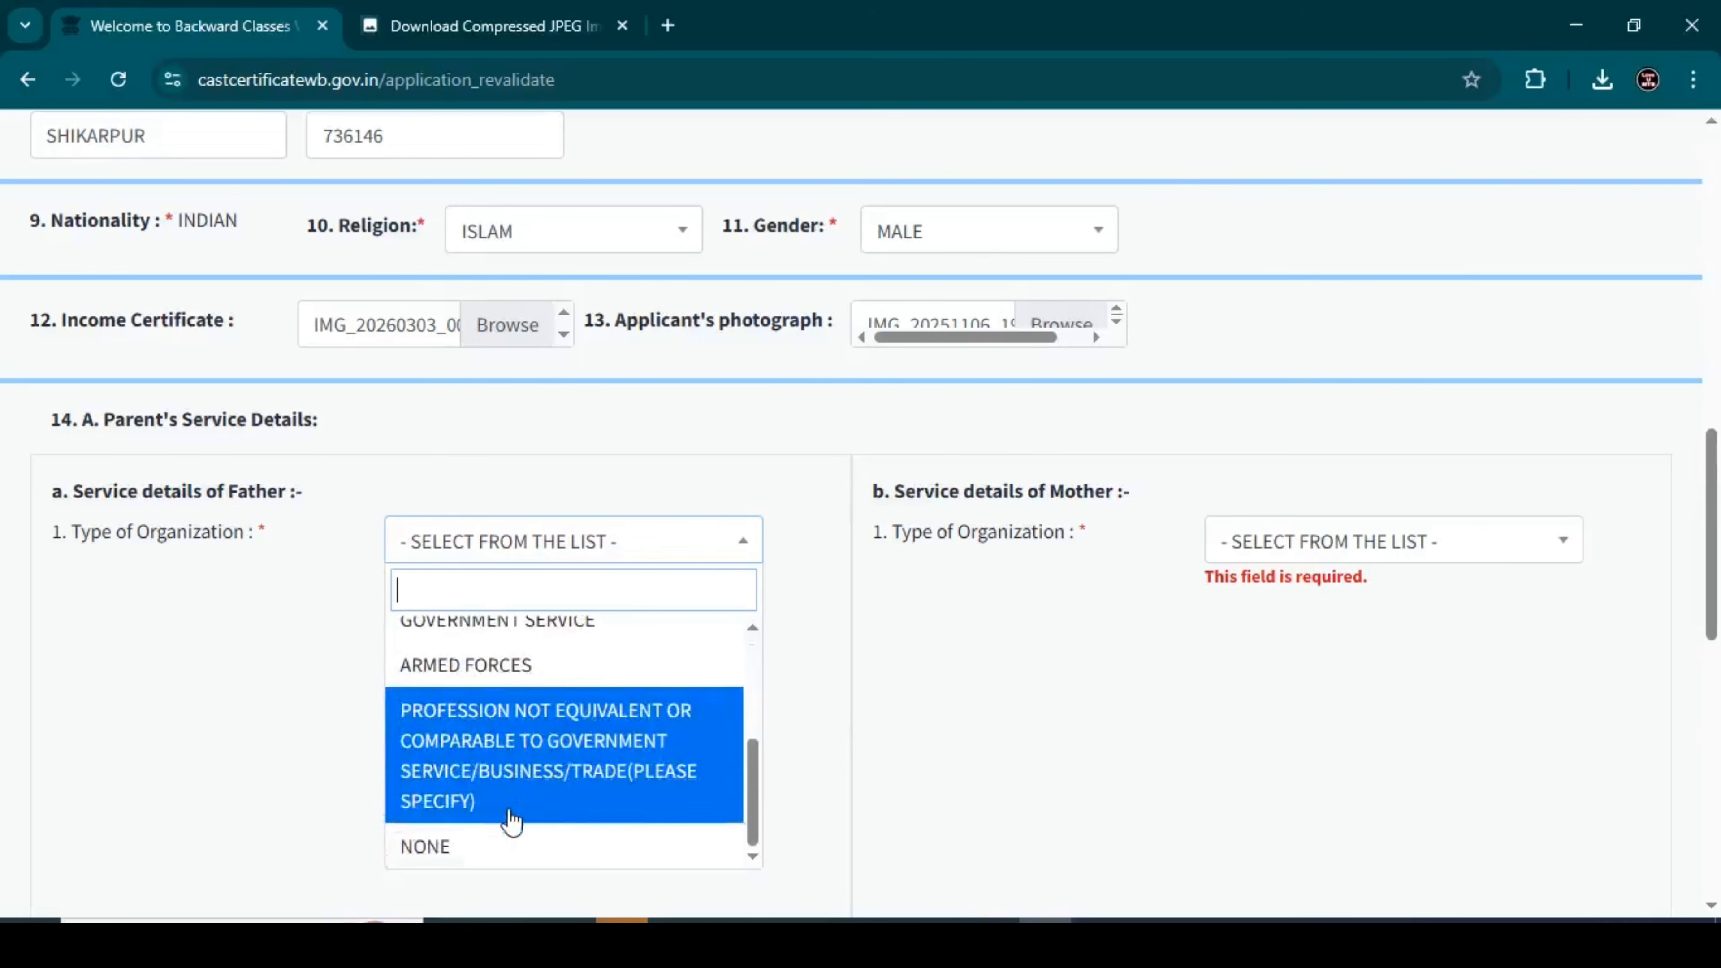
{"action": "left_click", "coordinate": [511, 857]}
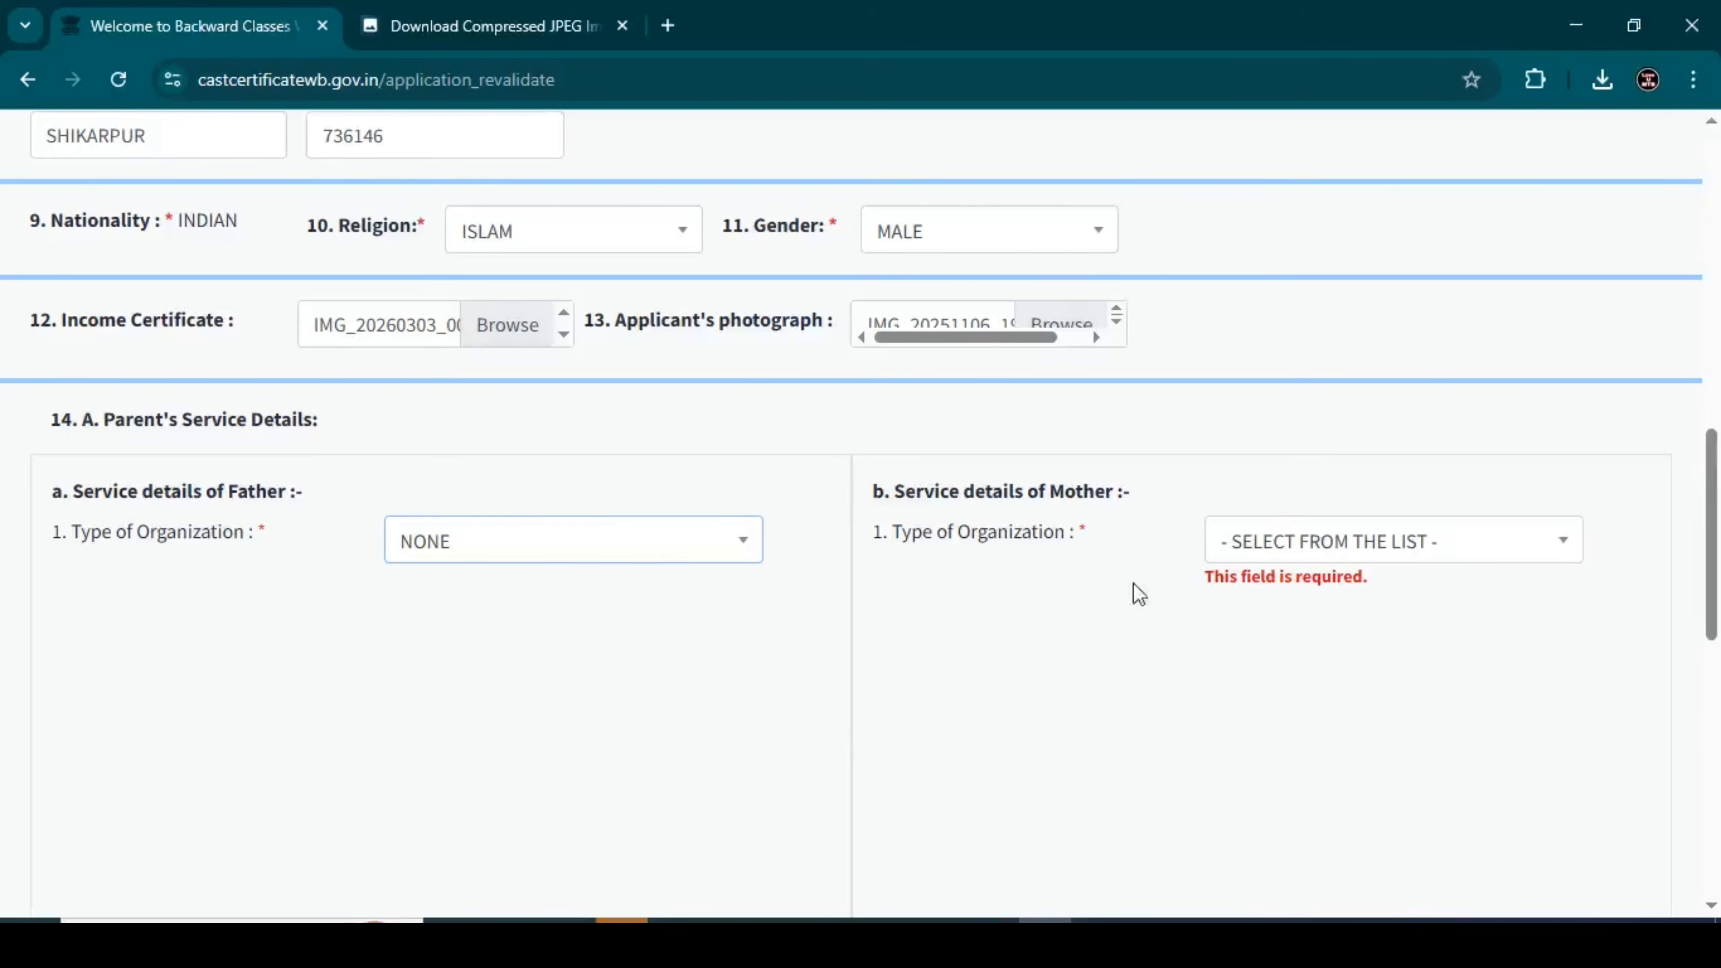
{"action": "left_click", "coordinate": [1281, 558]}
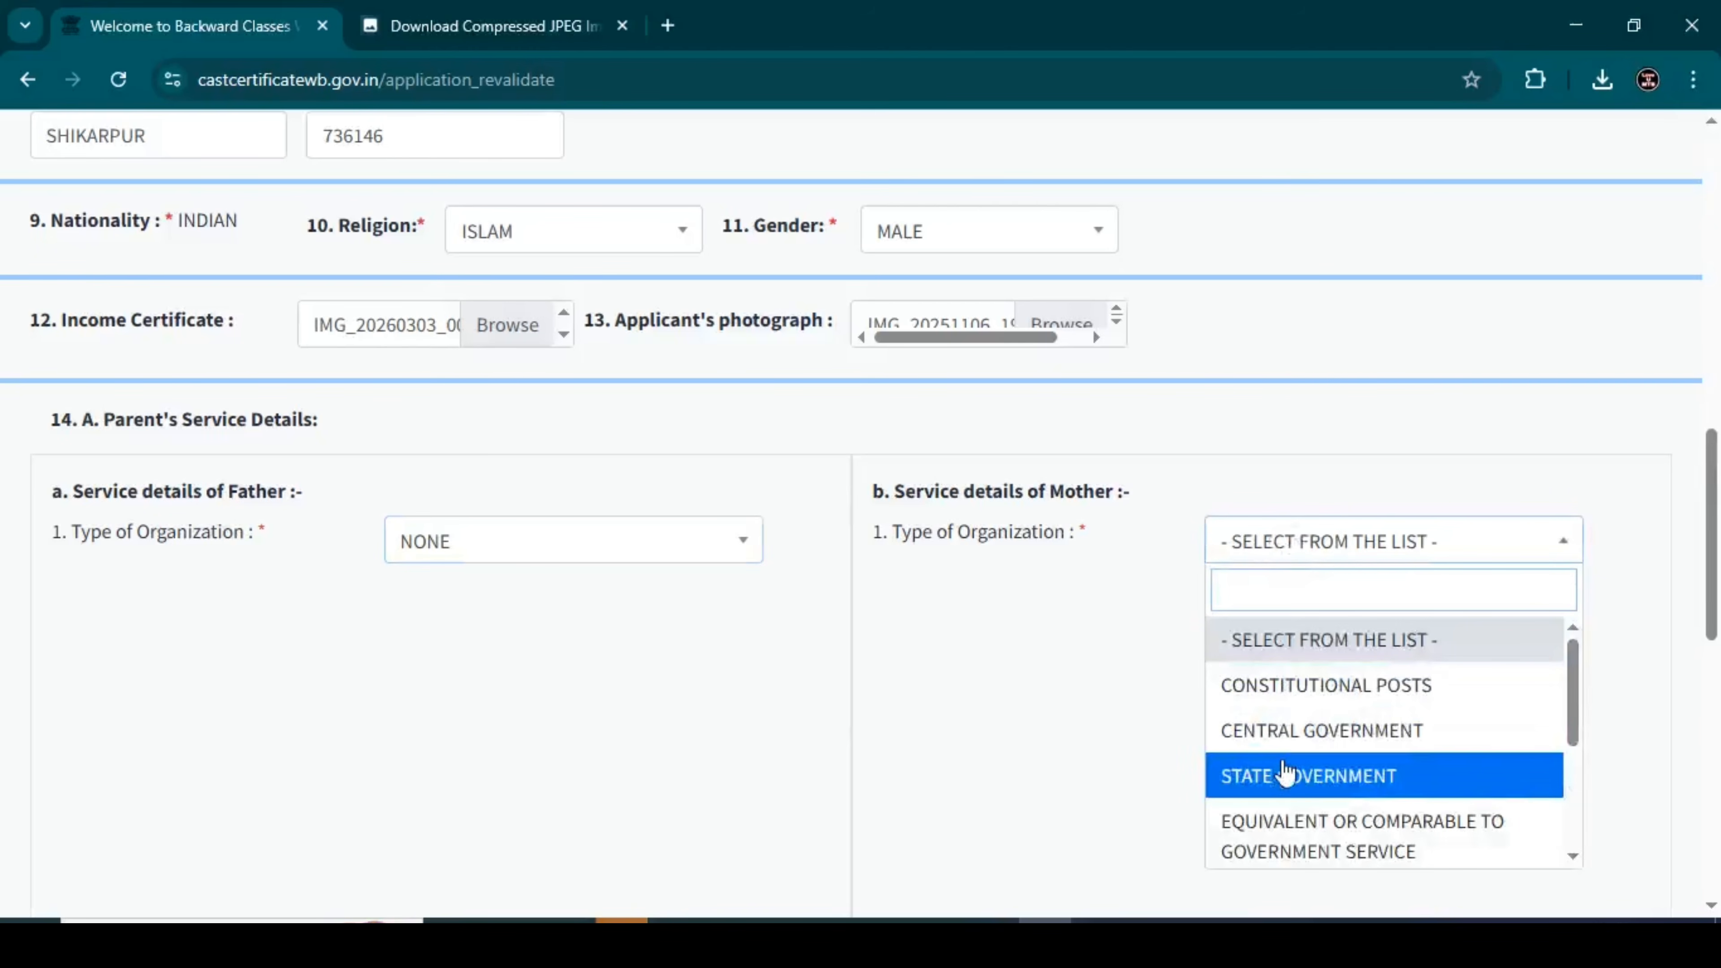
{"action": "scroll", "coordinate": [1265, 822], "scroll_direction": "down", "scroll_amount": 3}
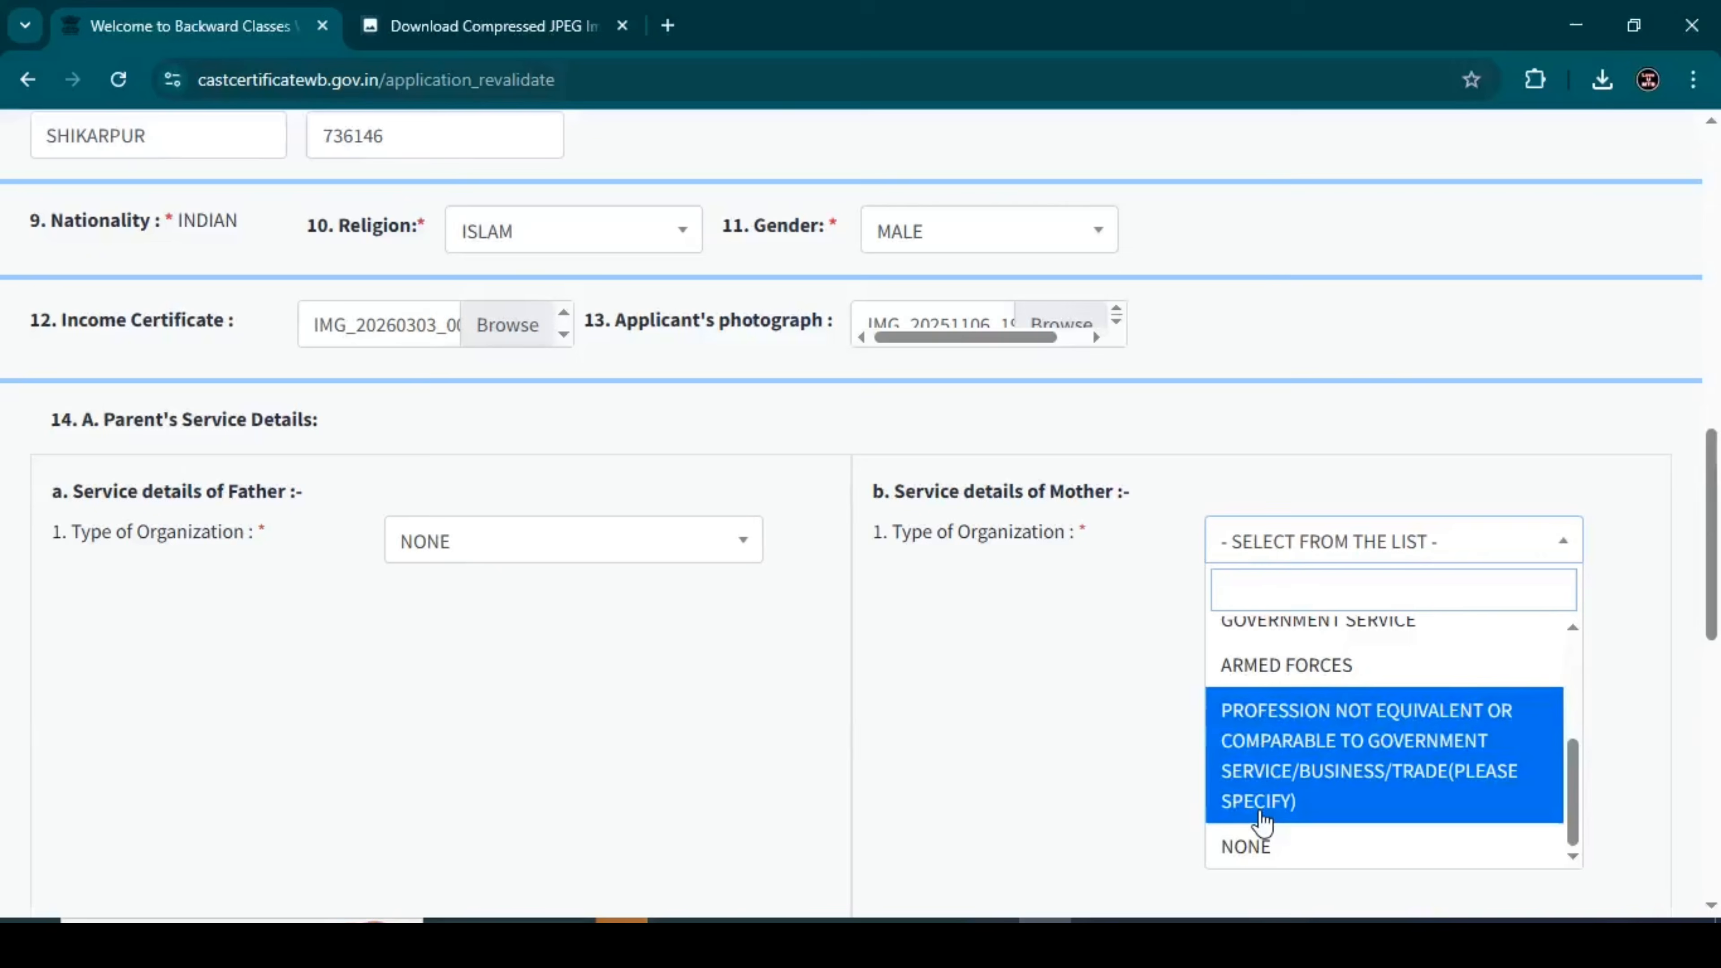
{"action": "left_click", "coordinate": [1253, 845]}
Enter the parents' annual income from other resources as 72000 for the father and 00 for the mother
{"action": "scroll", "coordinate": [1087, 722], "scroll_direction": "down", "scroll_amount": 3}
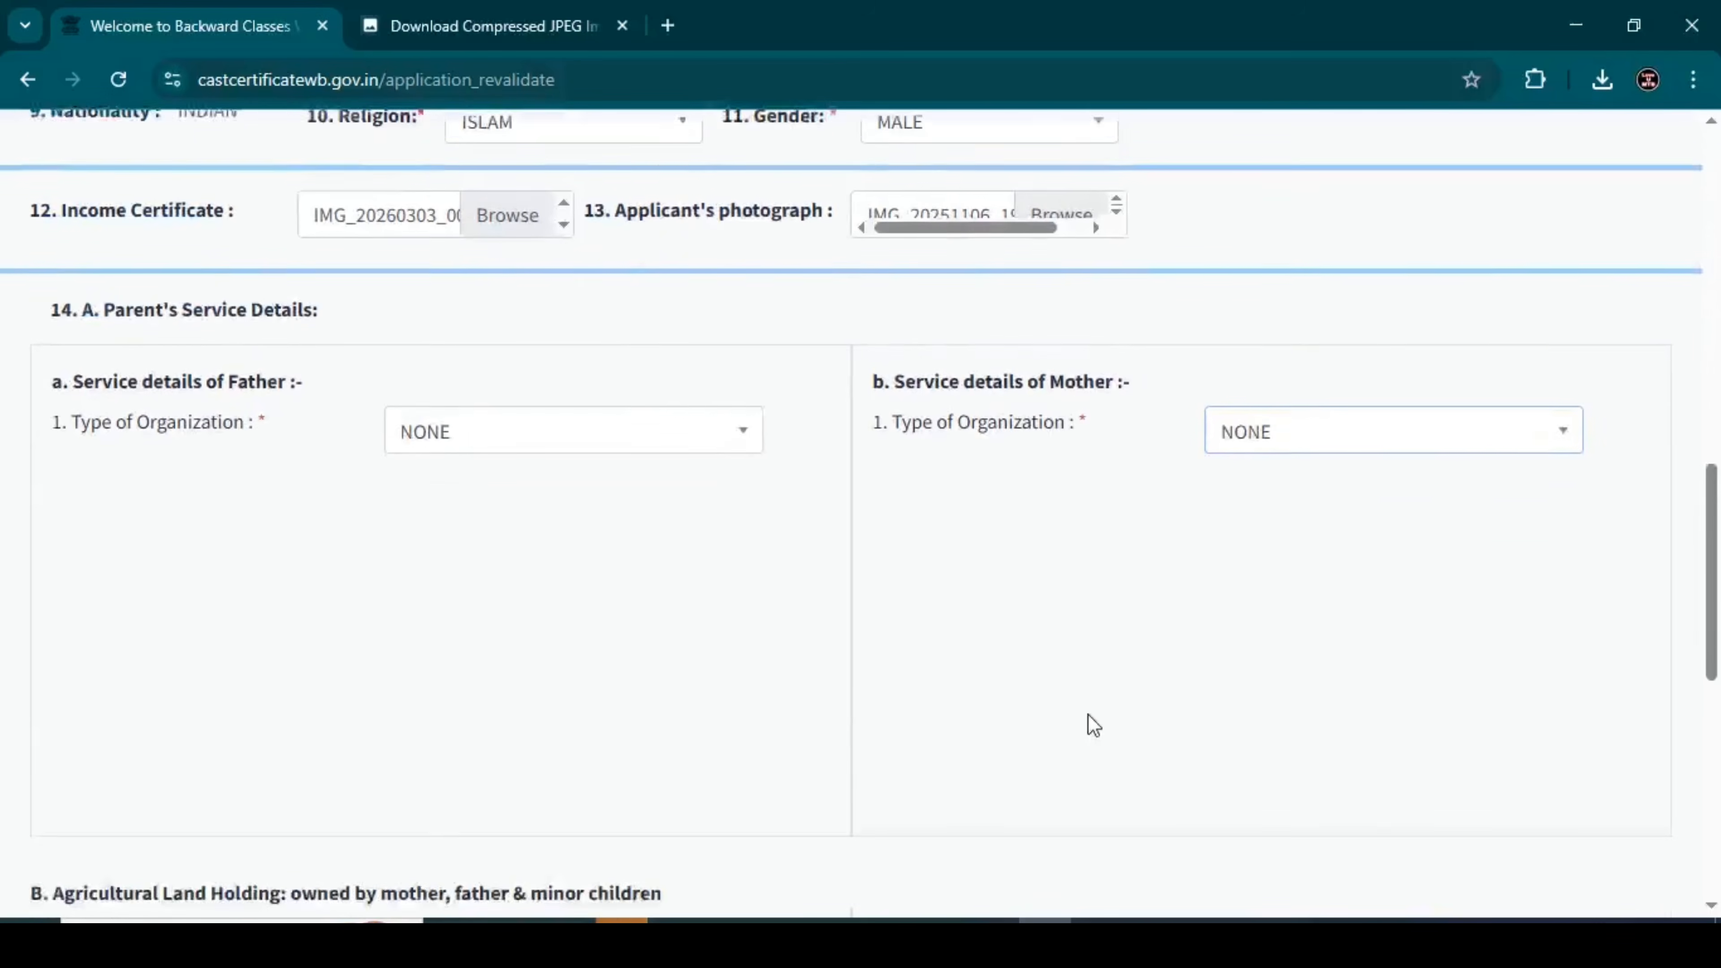
{"action": "scroll", "coordinate": [361, 730], "scroll_direction": "down", "scroll_amount": 2}
{"action": "scroll", "coordinate": [688, 651], "scroll_direction": "down", "scroll_amount": 2}
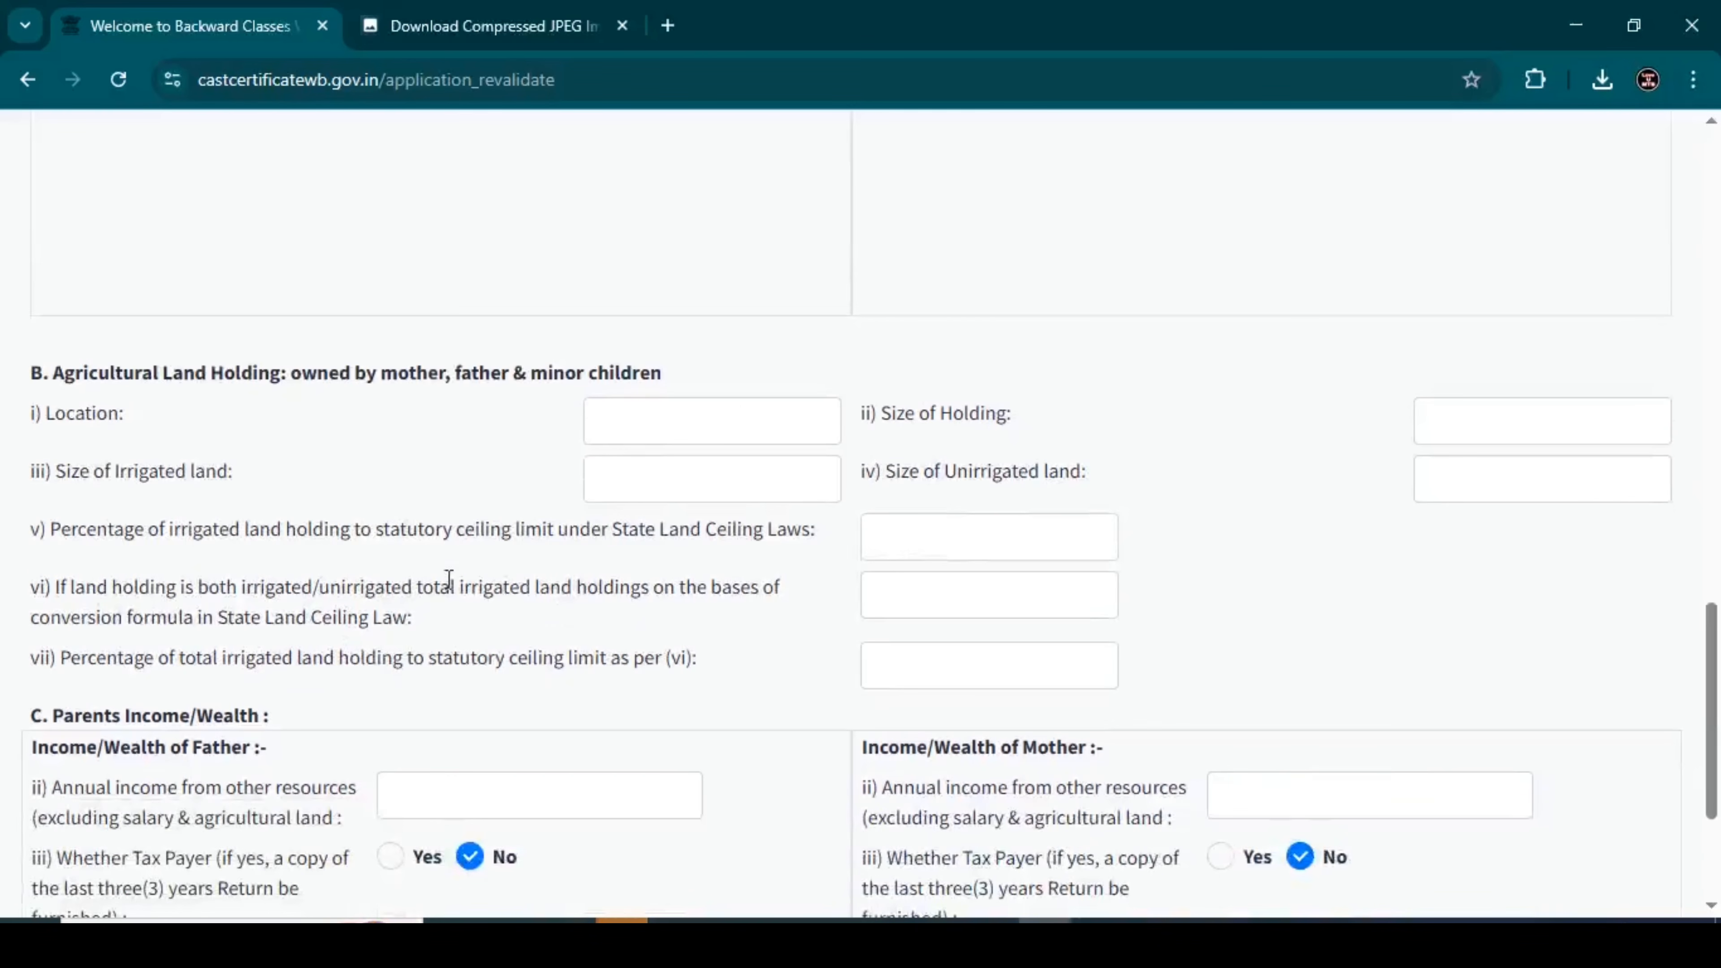
{"action": "scroll", "coordinate": [449, 573], "scroll_direction": "down", "scroll_amount": 3}
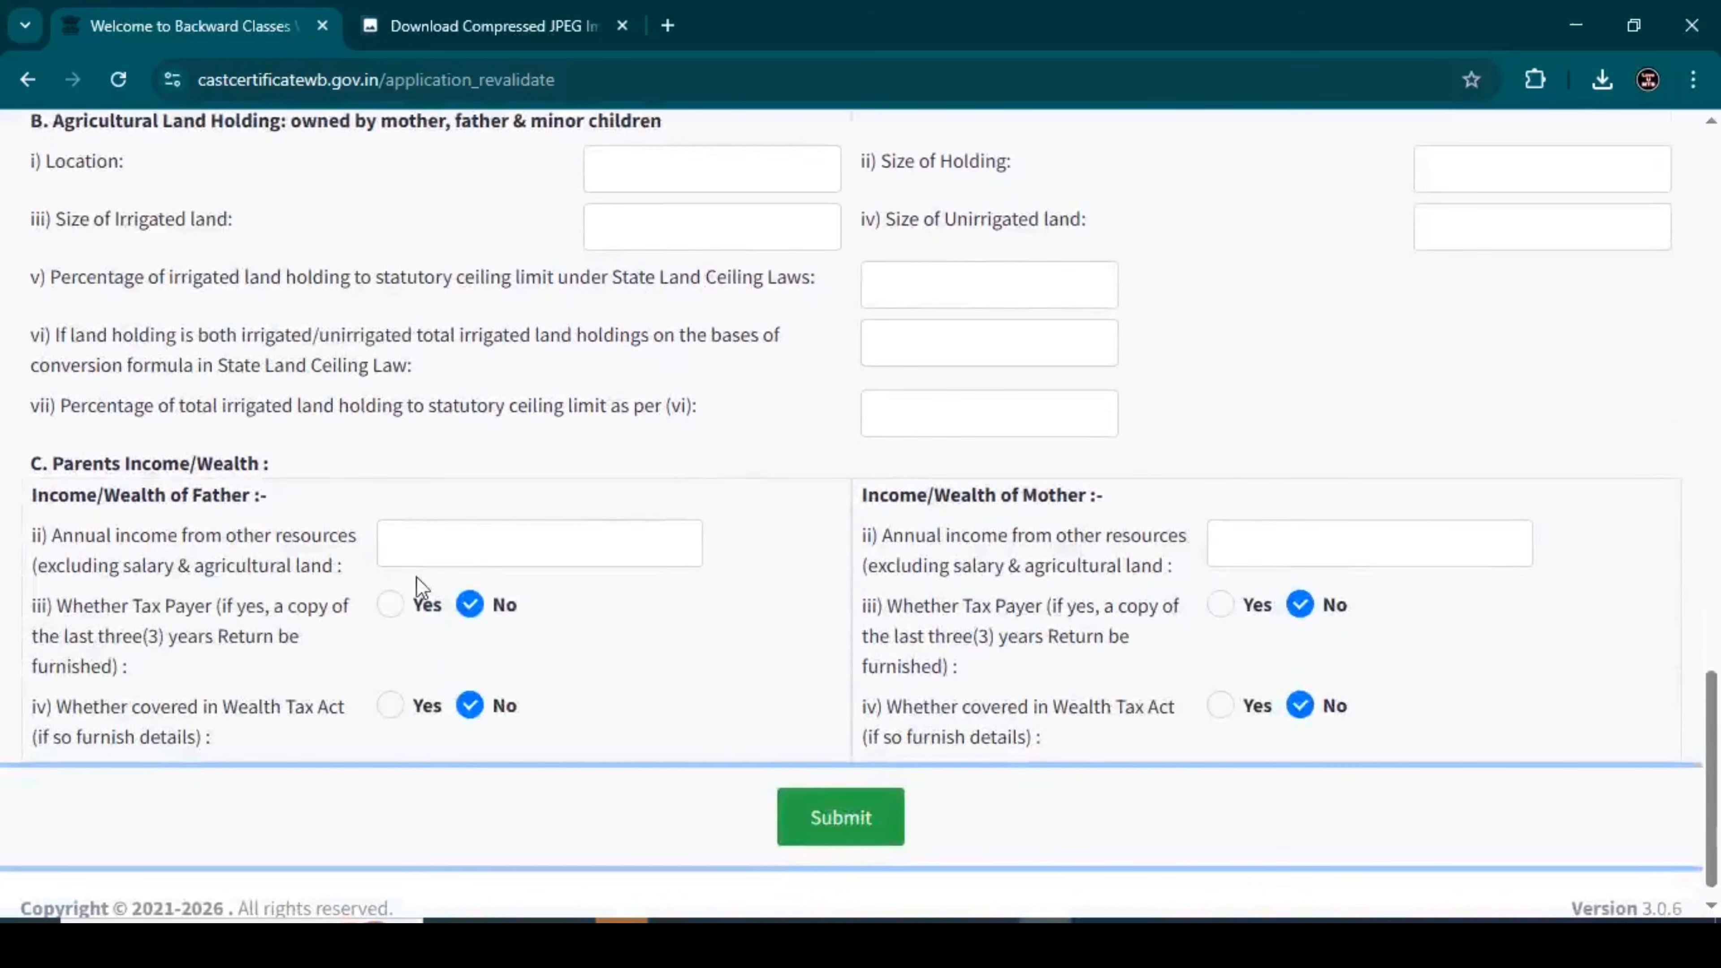
{"action": "left_click", "coordinate": [422, 548]}
{"action": "type", "text": "72000"}
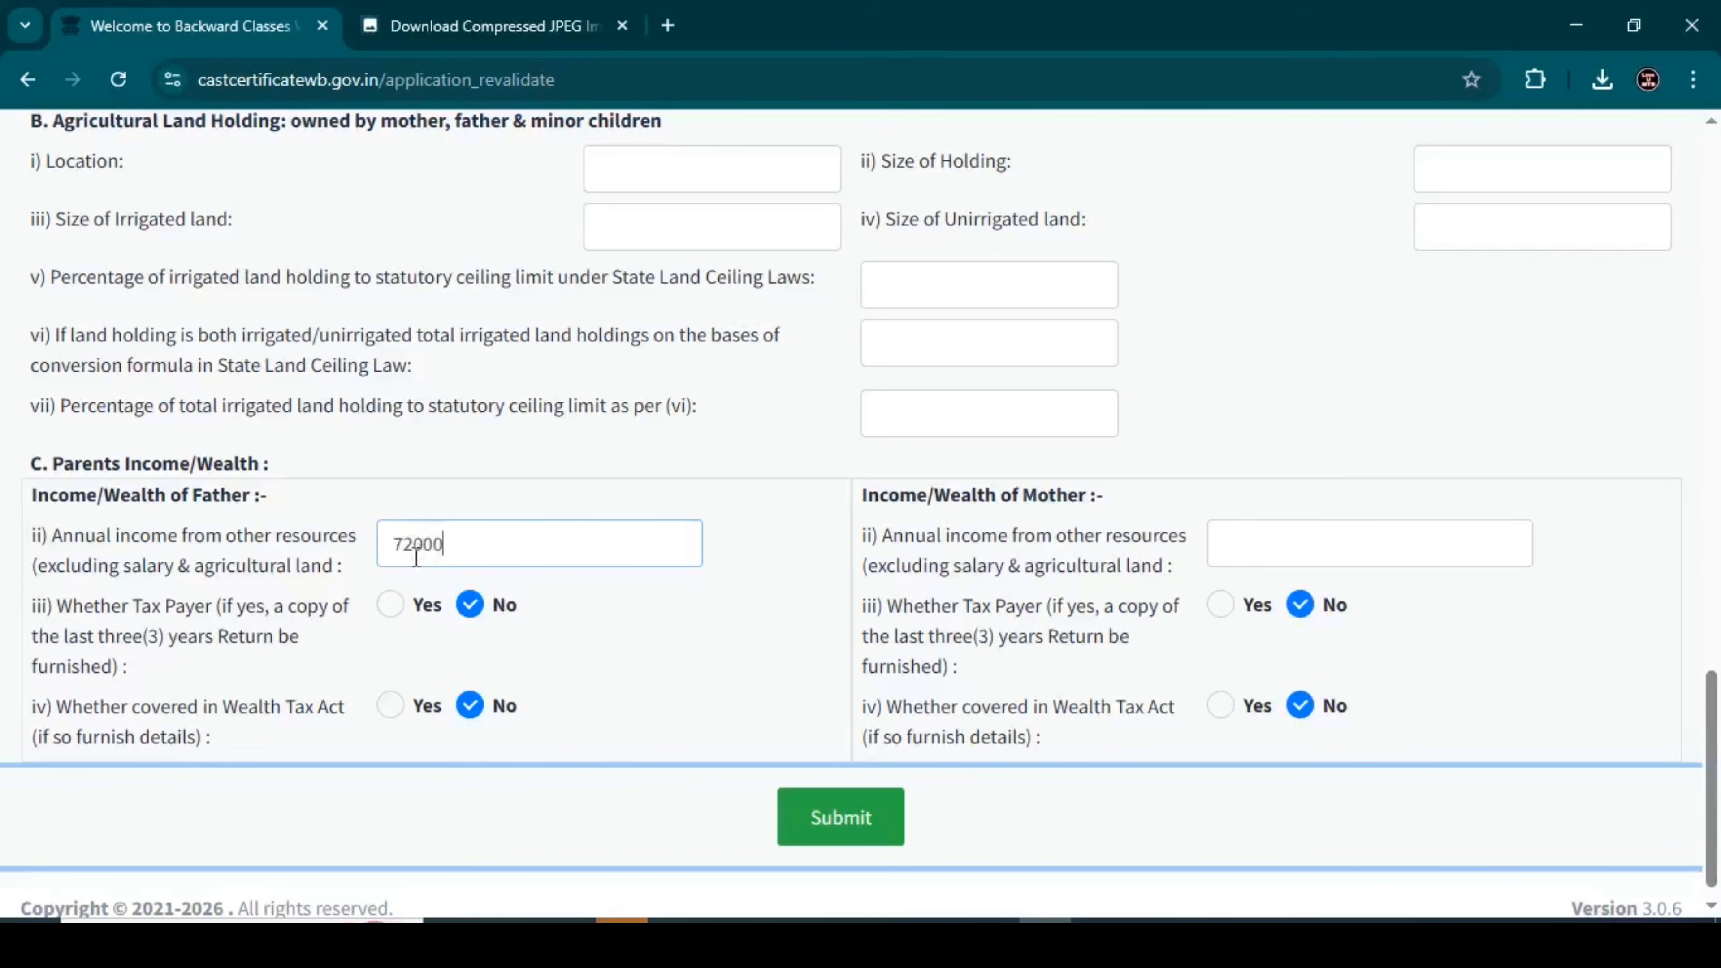
{"action": "left_click", "coordinate": [1241, 557]}
{"action": "type", "text": "00"}
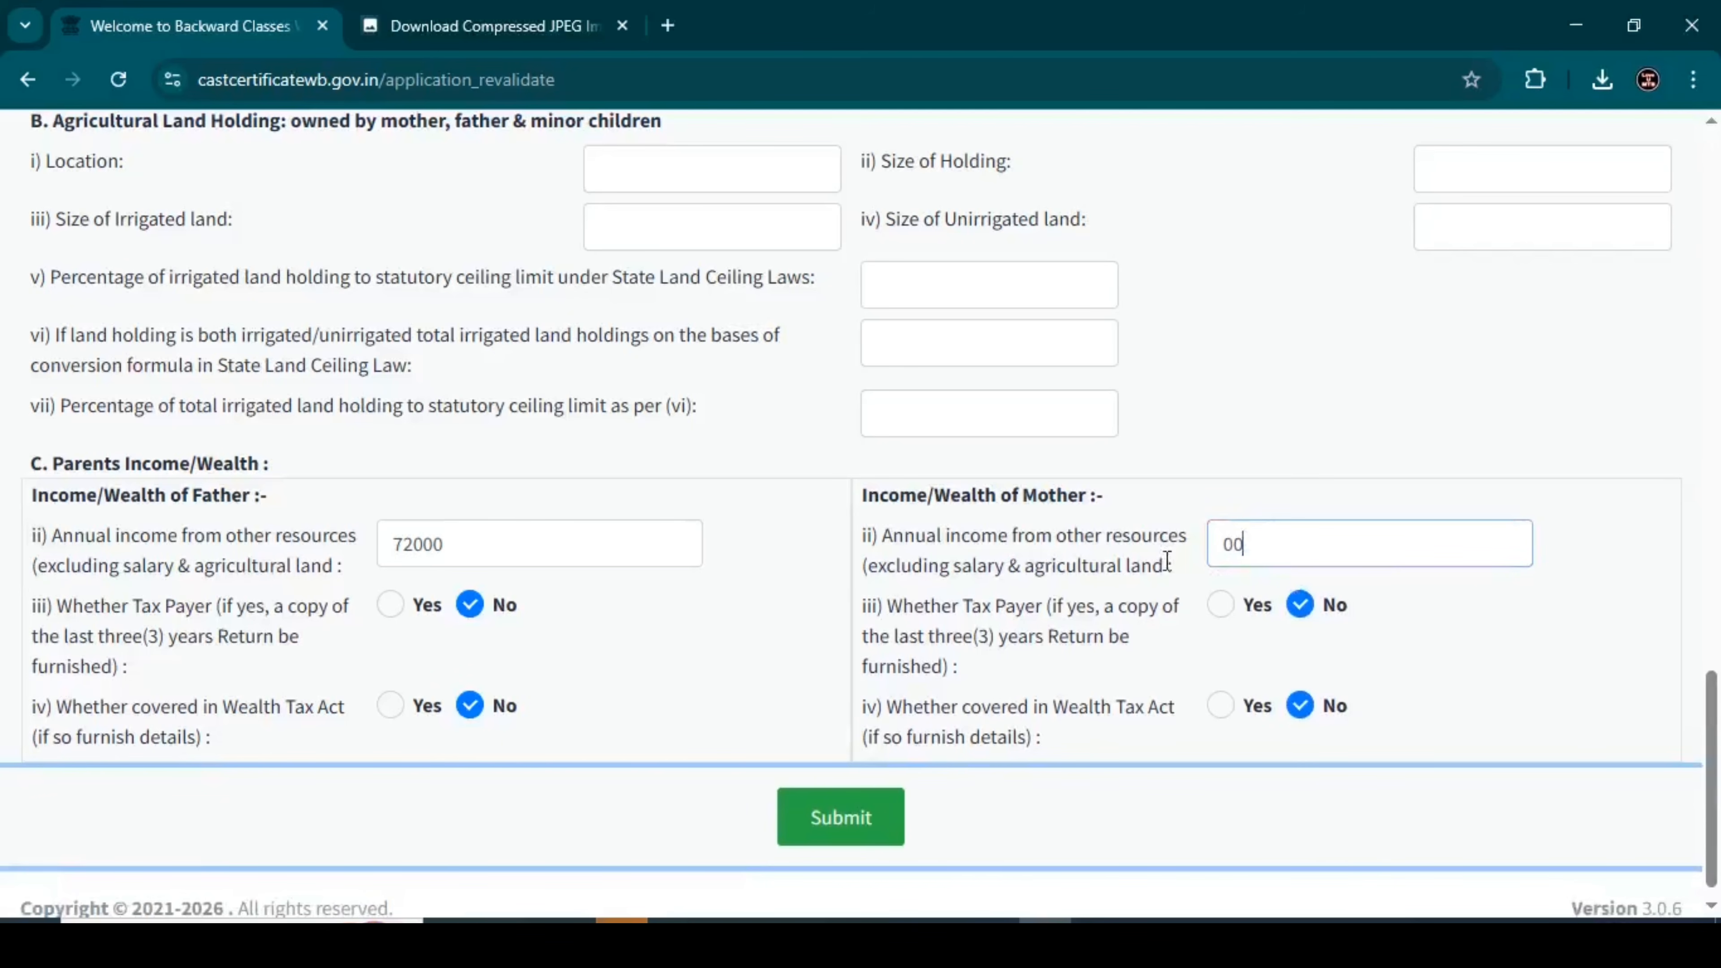
{"action": "left_click", "coordinate": [1143, 508]}
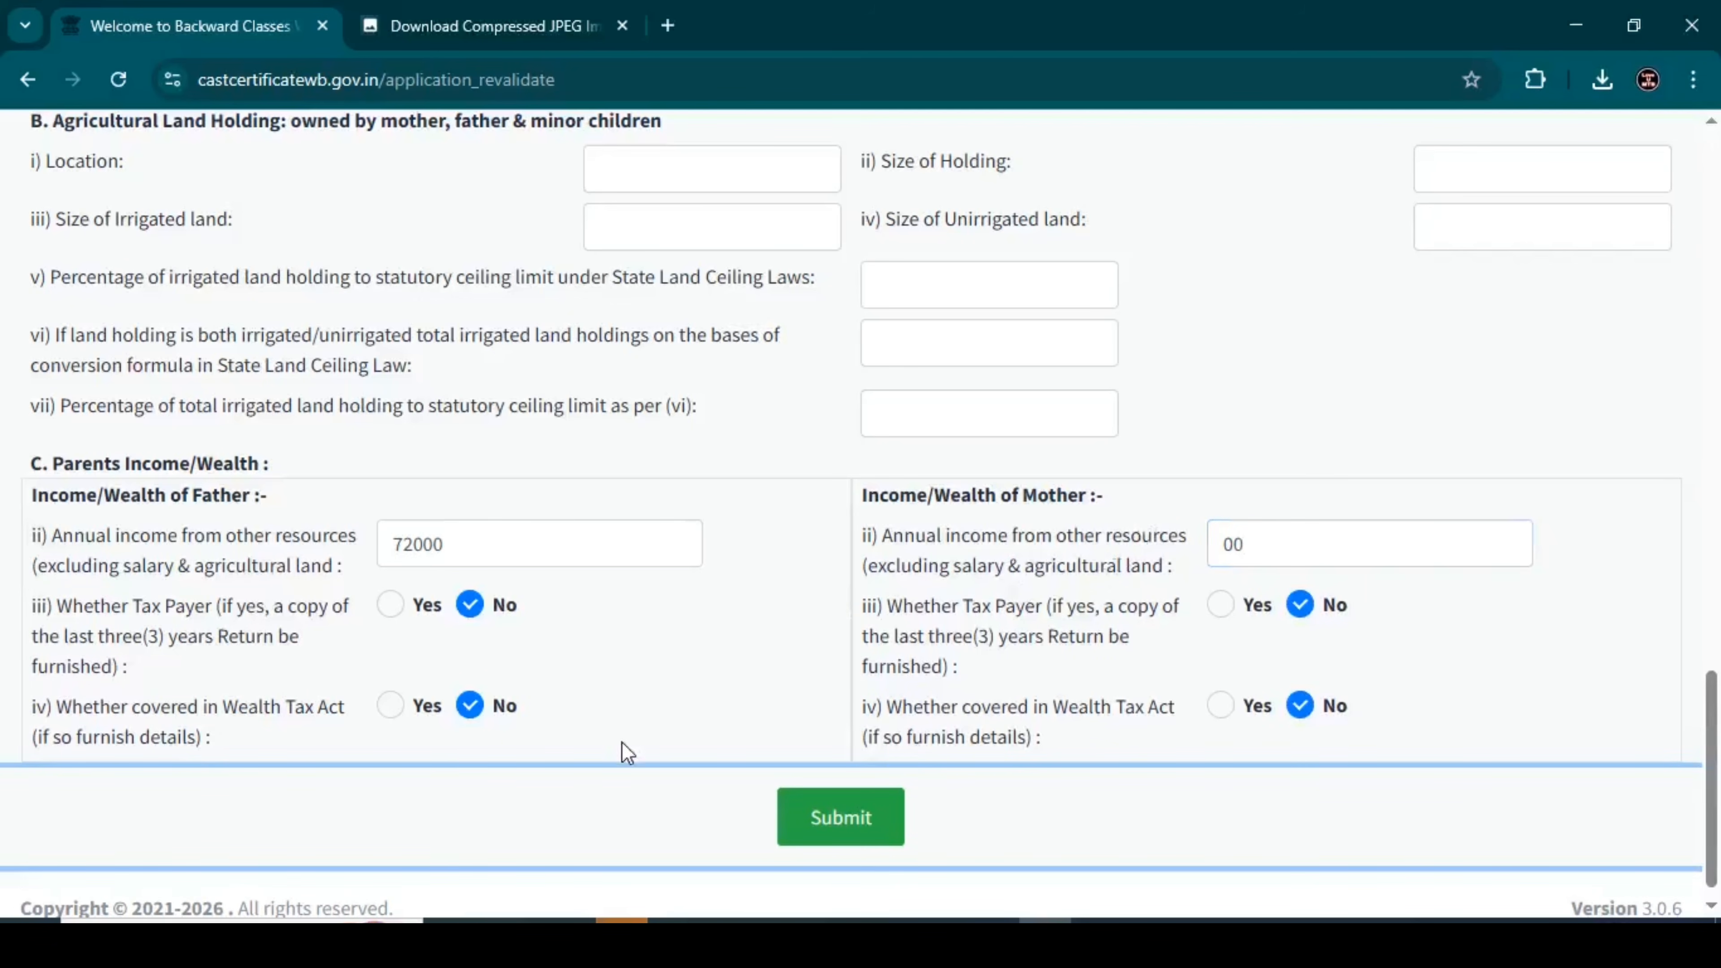
Submit the completed OBC application and review its generated service details form
{"action": "scroll", "coordinate": [621, 741], "scroll_direction": "down", "scroll_amount": 1}
{"action": "left_click", "coordinate": [879, 793]}
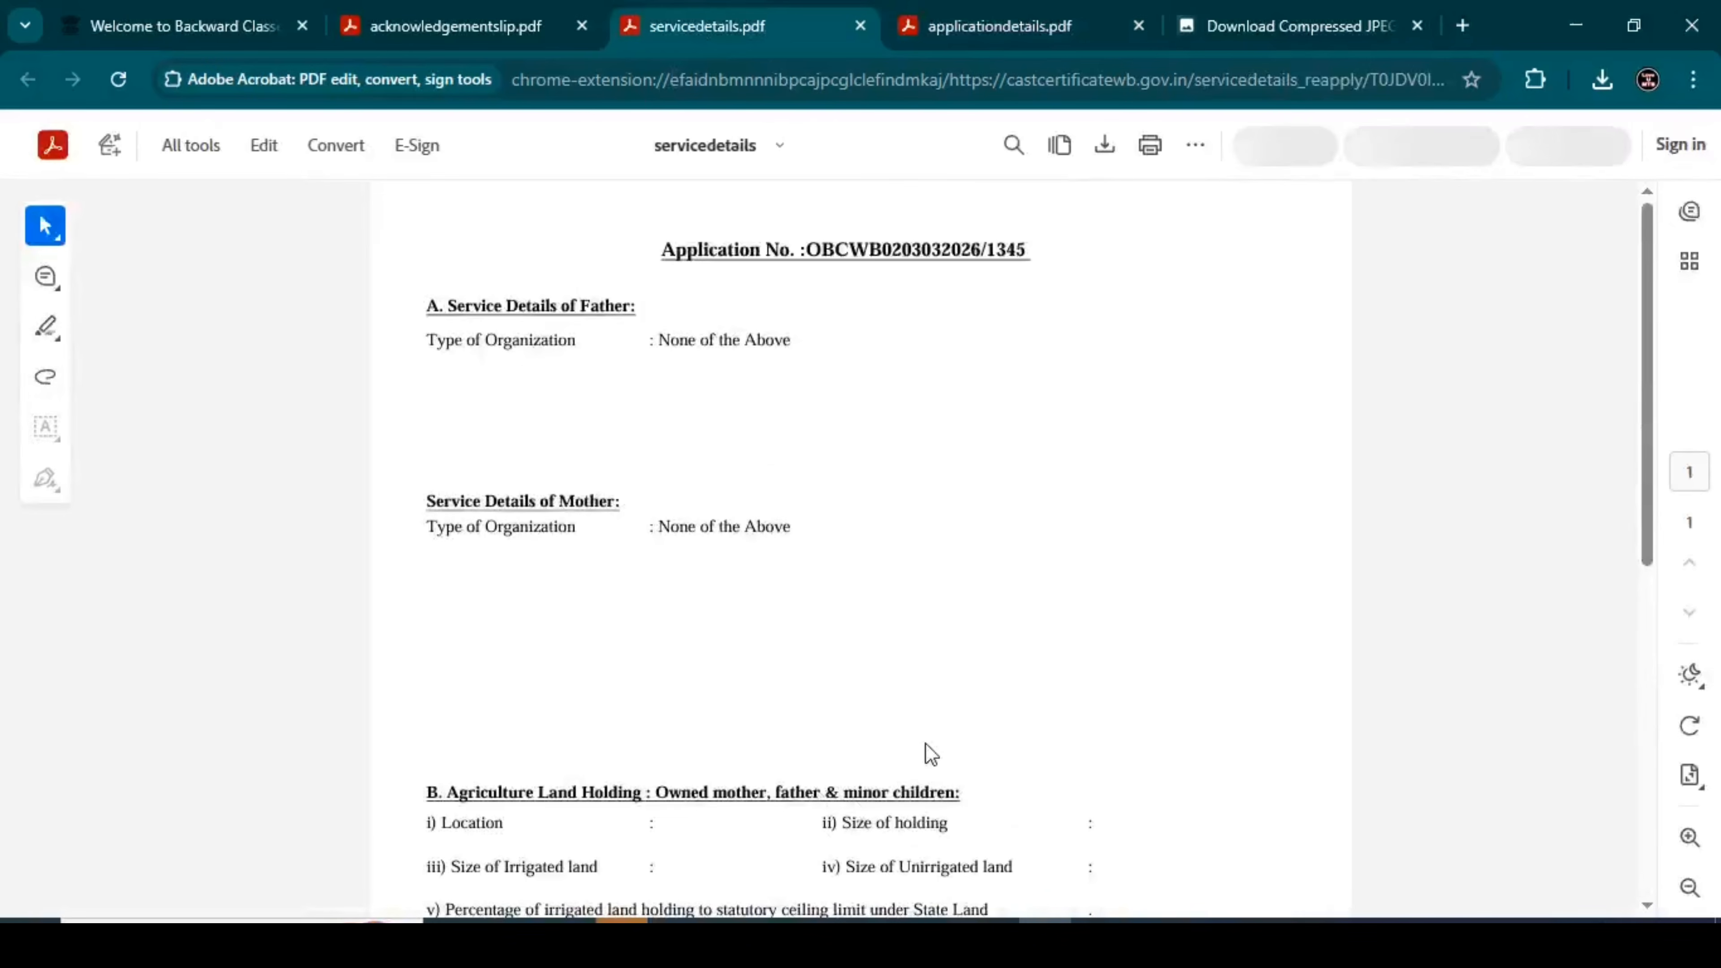
{"action": "scroll", "coordinate": [924, 744], "scroll_direction": "down", "scroll_amount": 5}
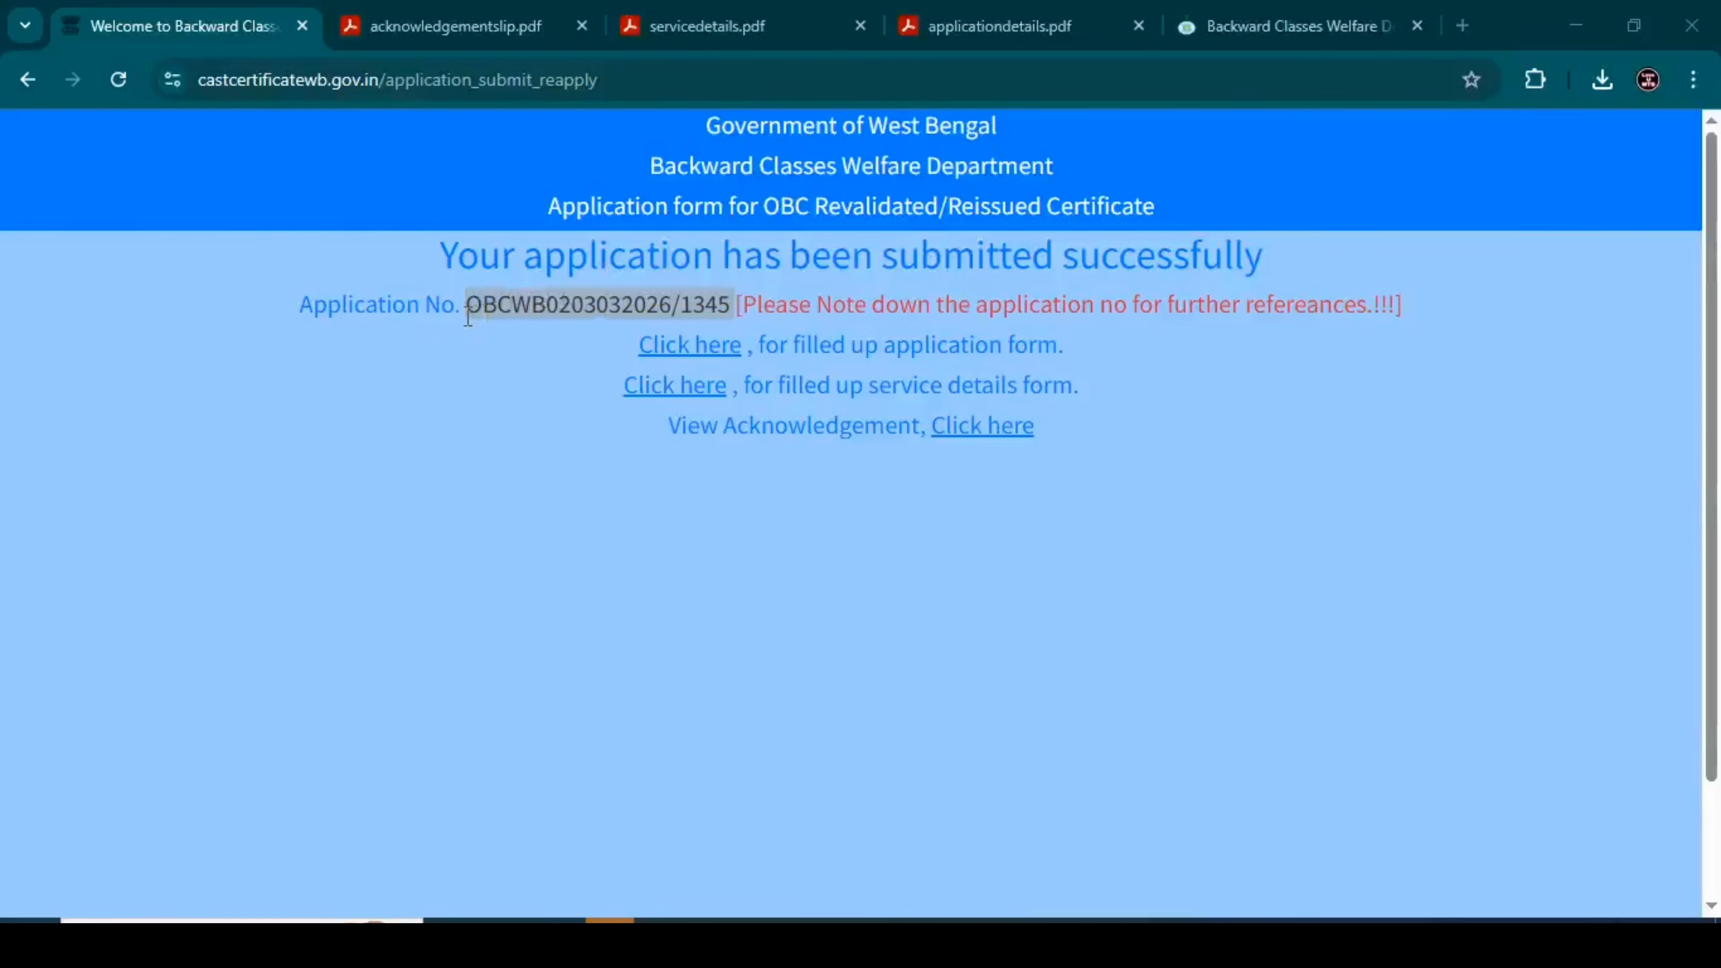
Open the portal's OBC application check page and look up the application status by application number
{"action": "key", "text": "ctrl+shift+Tab"}
{"action": "mouse_move", "coordinate": [660, 306]}
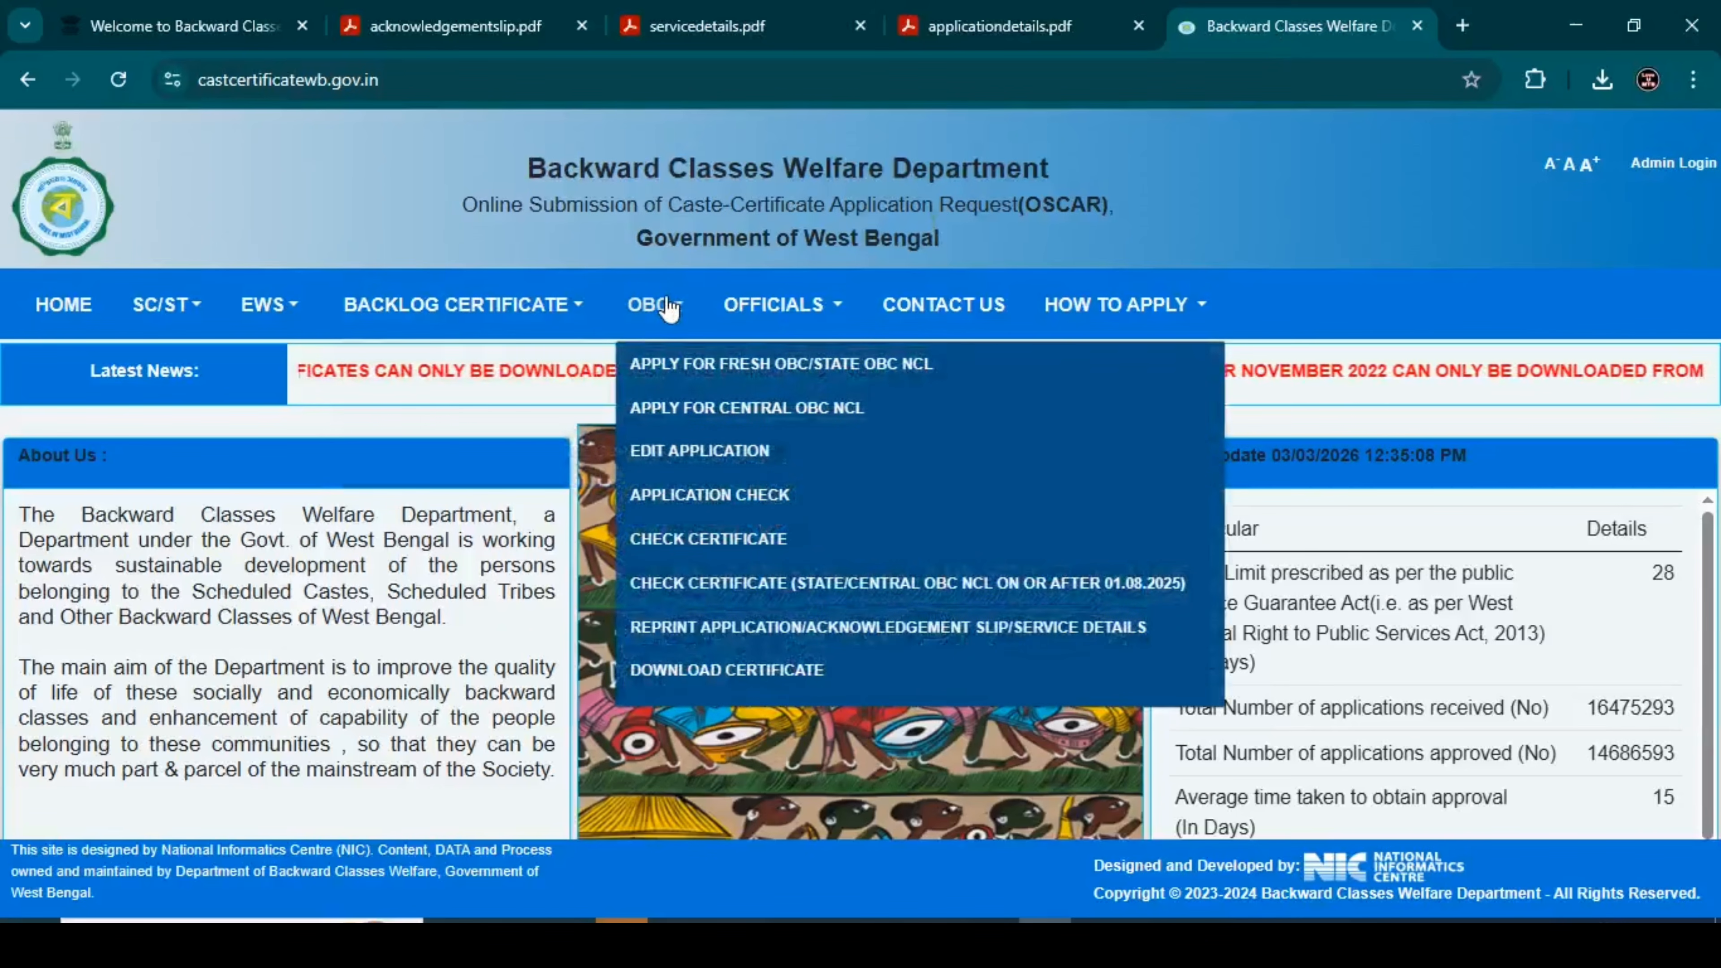
{"action": "left_click", "coordinate": [744, 496]}
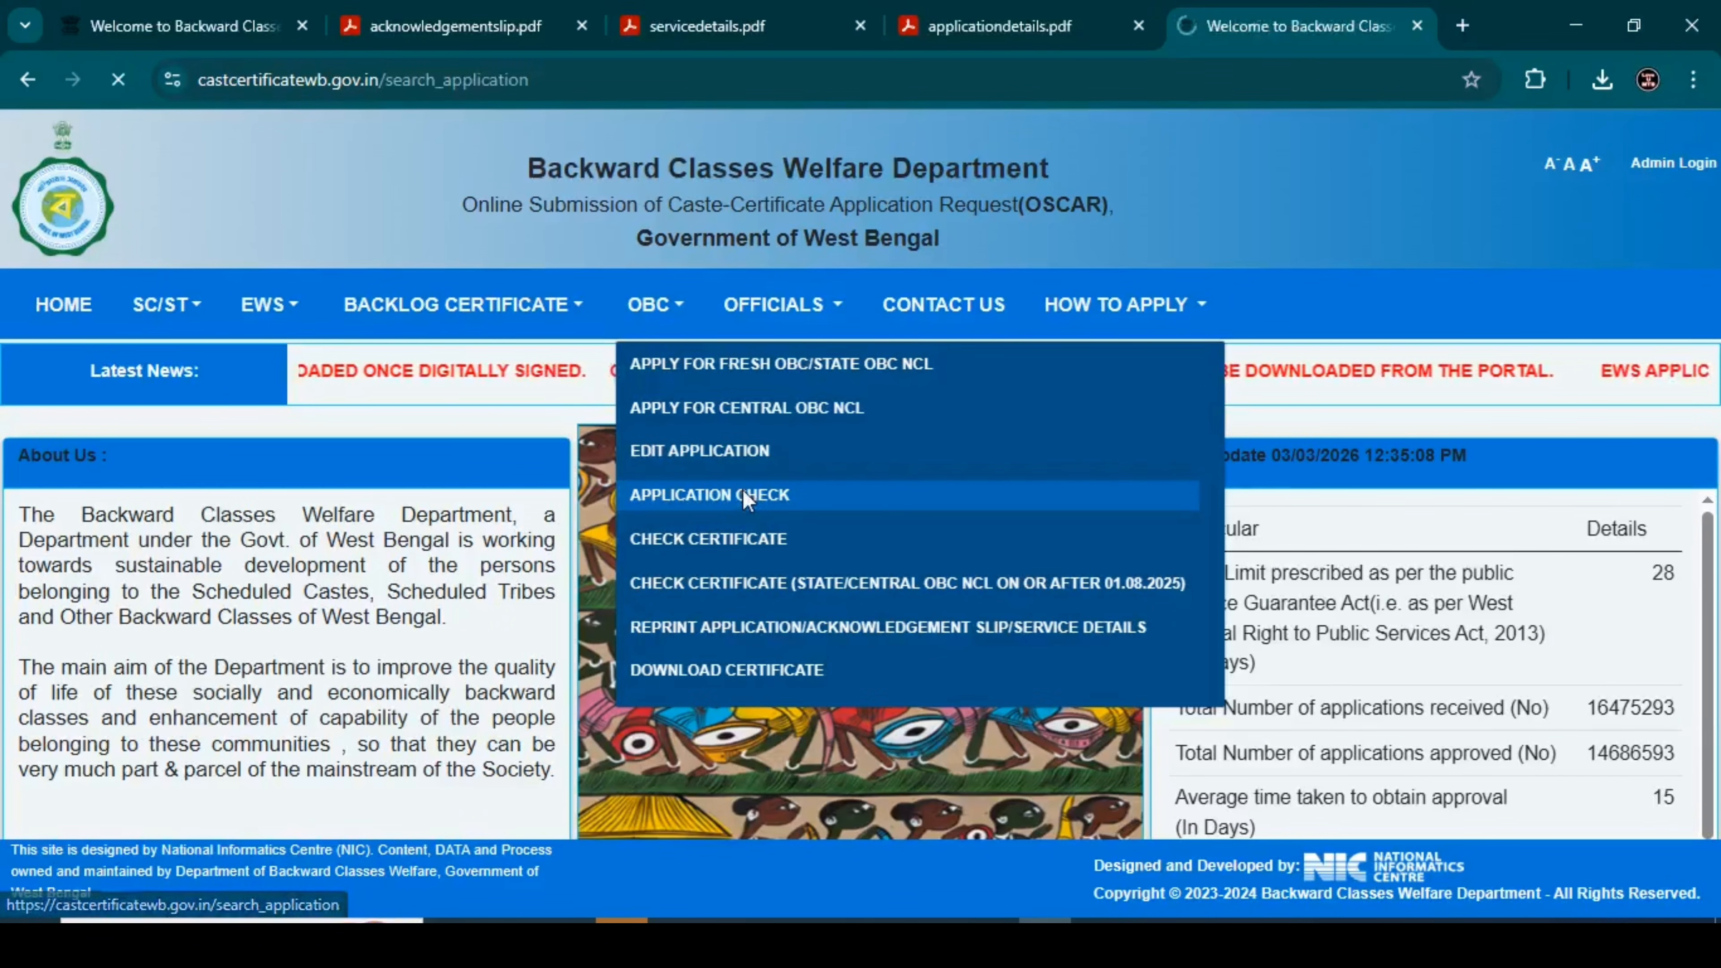
{"action": "left_click", "coordinate": [655, 388]}
{"action": "right_click", "coordinate": [654, 387]}
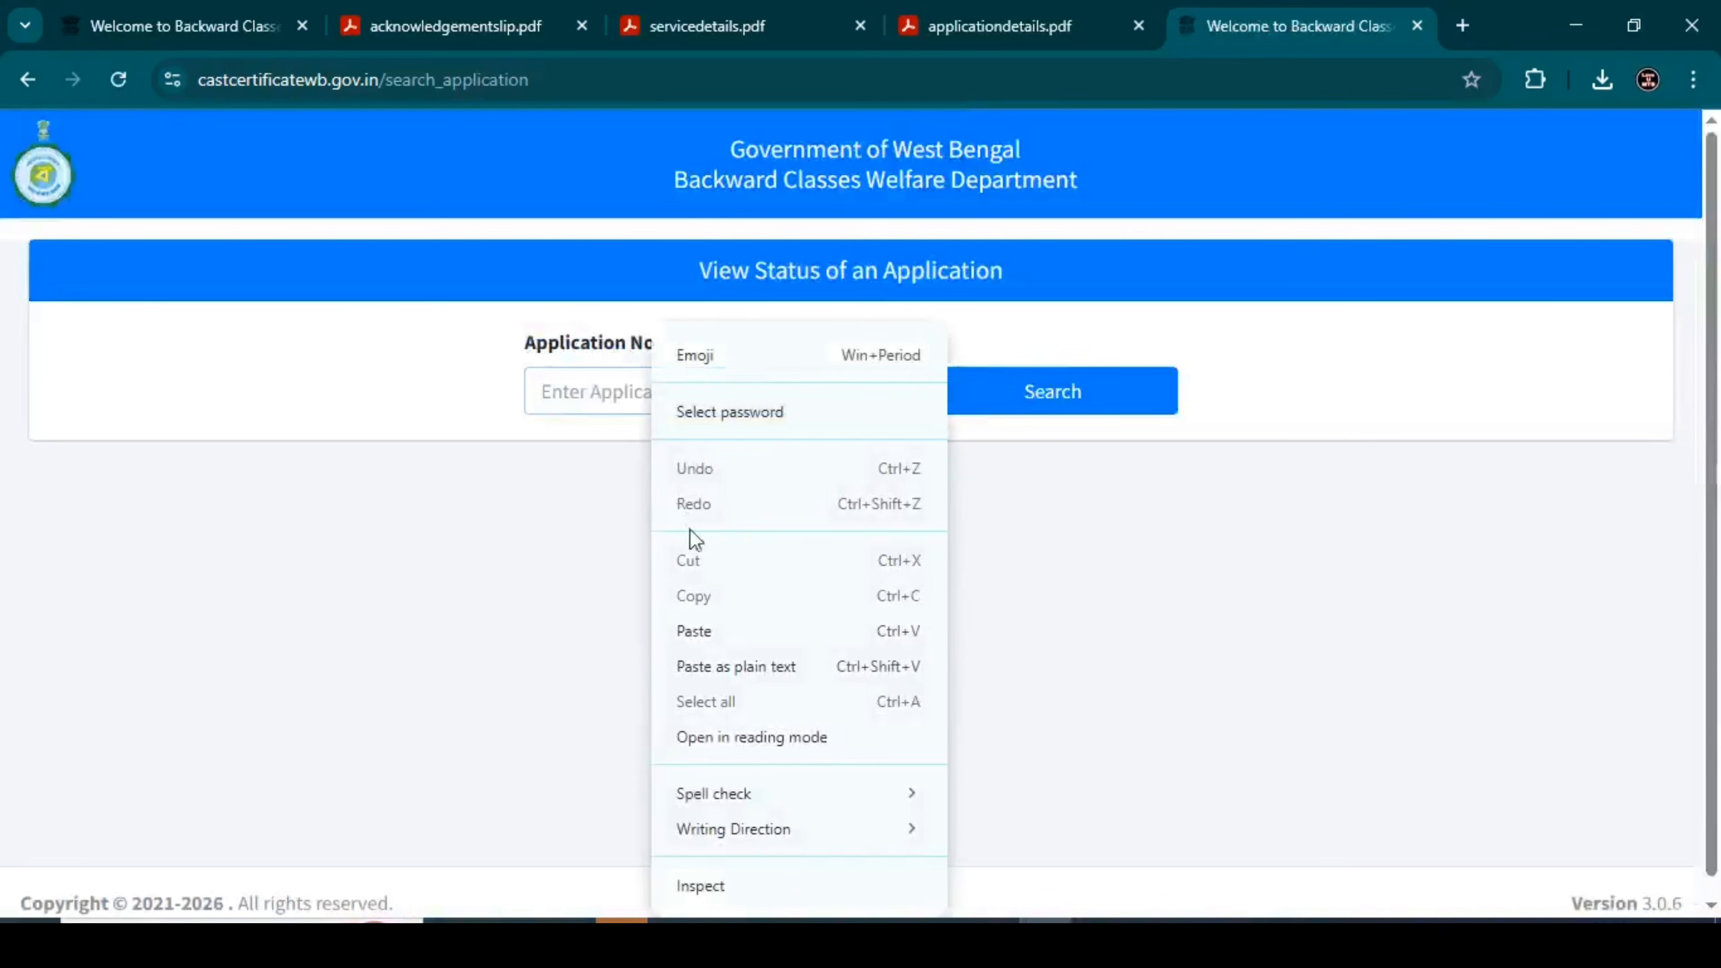
{"action": "left_click", "coordinate": [687, 630]}
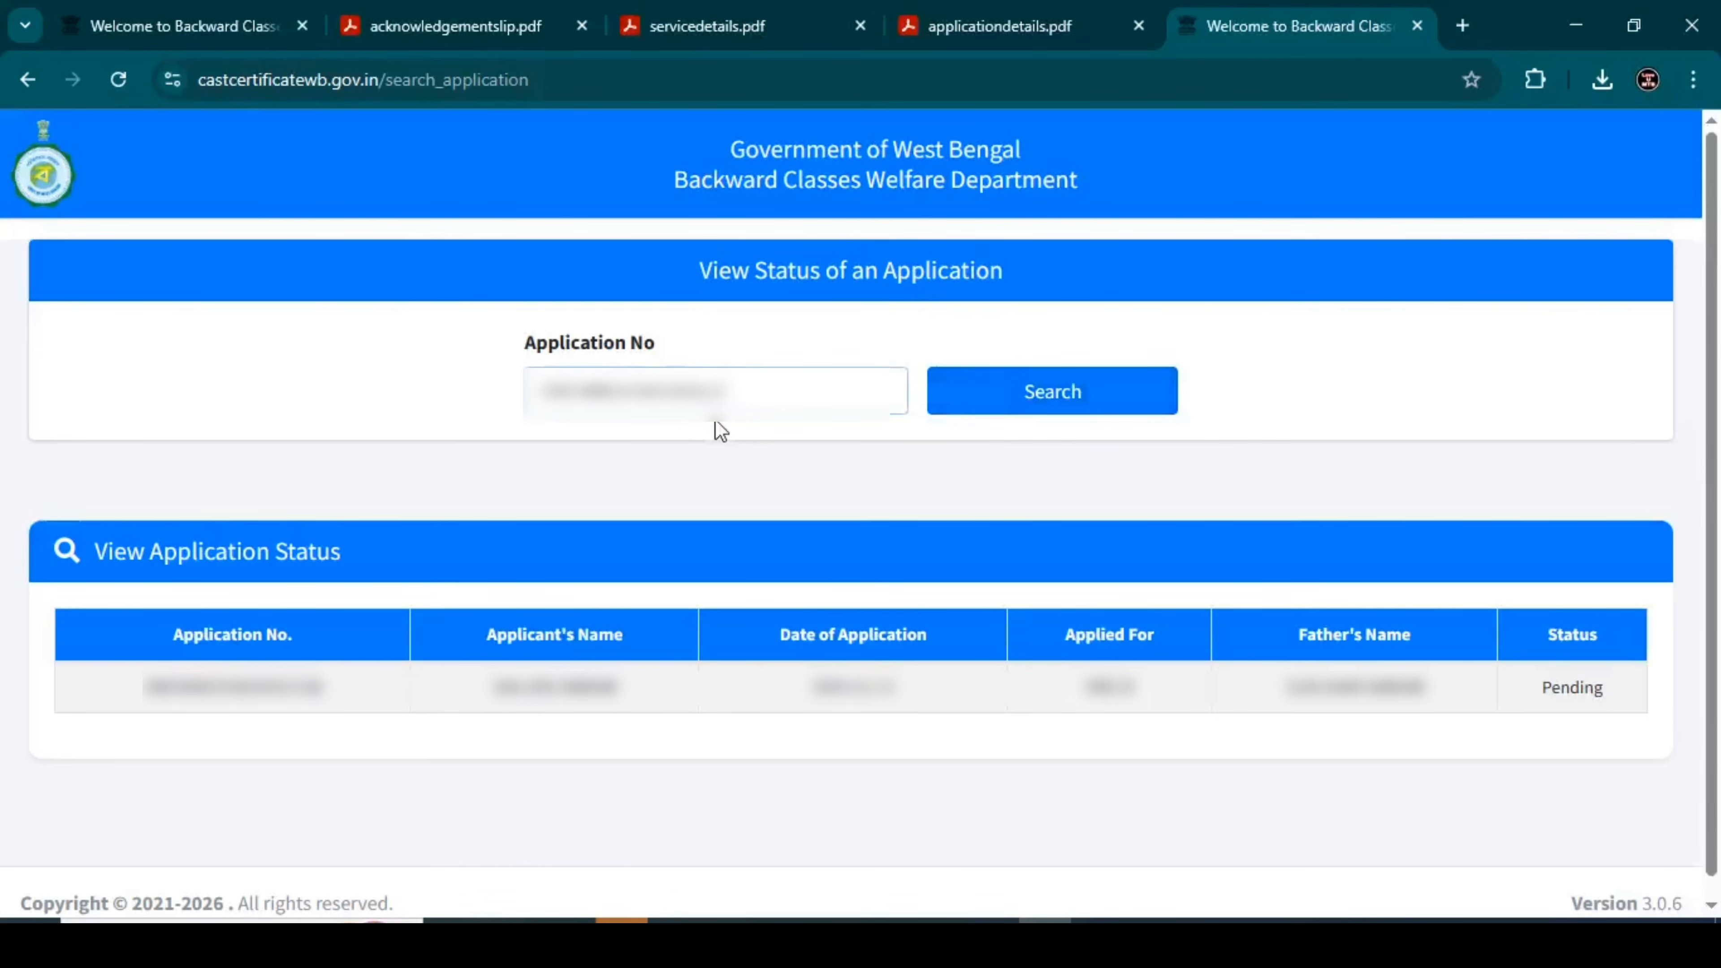
{"action": "left_click", "coordinate": [1001, 393]}
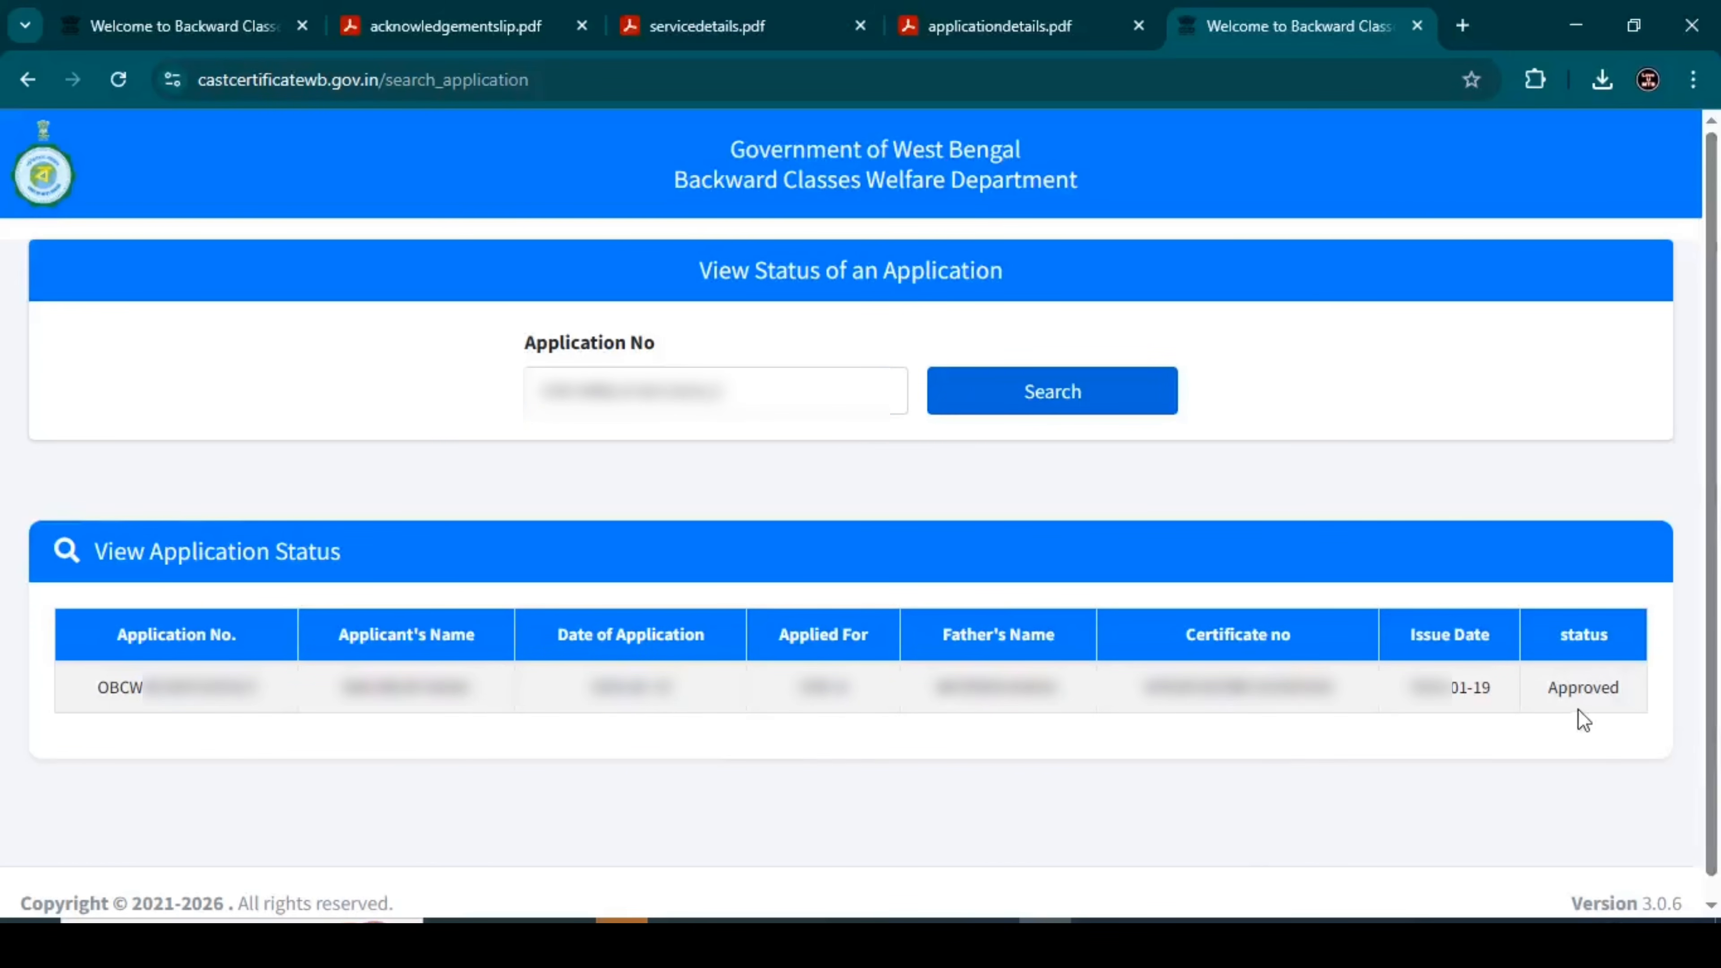
{"action": "left_click_drag", "start_coordinate": [1548, 691], "coordinate": [1621, 695]}
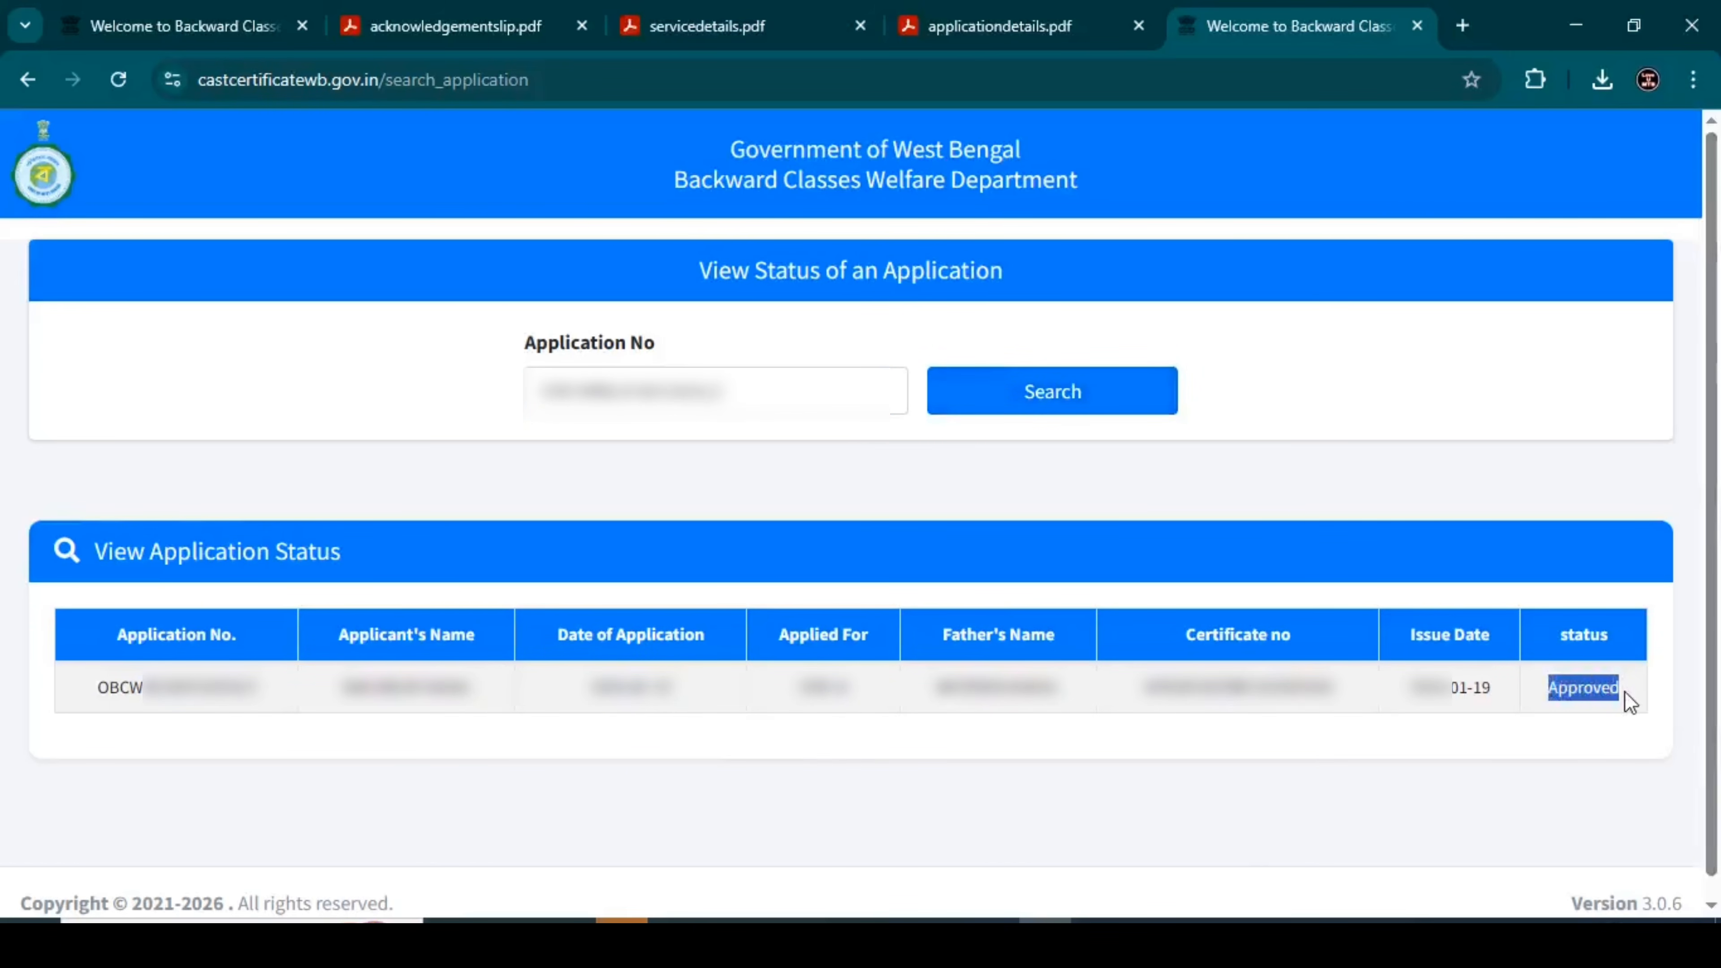
{"action": "left_click", "coordinate": [1568, 690]}
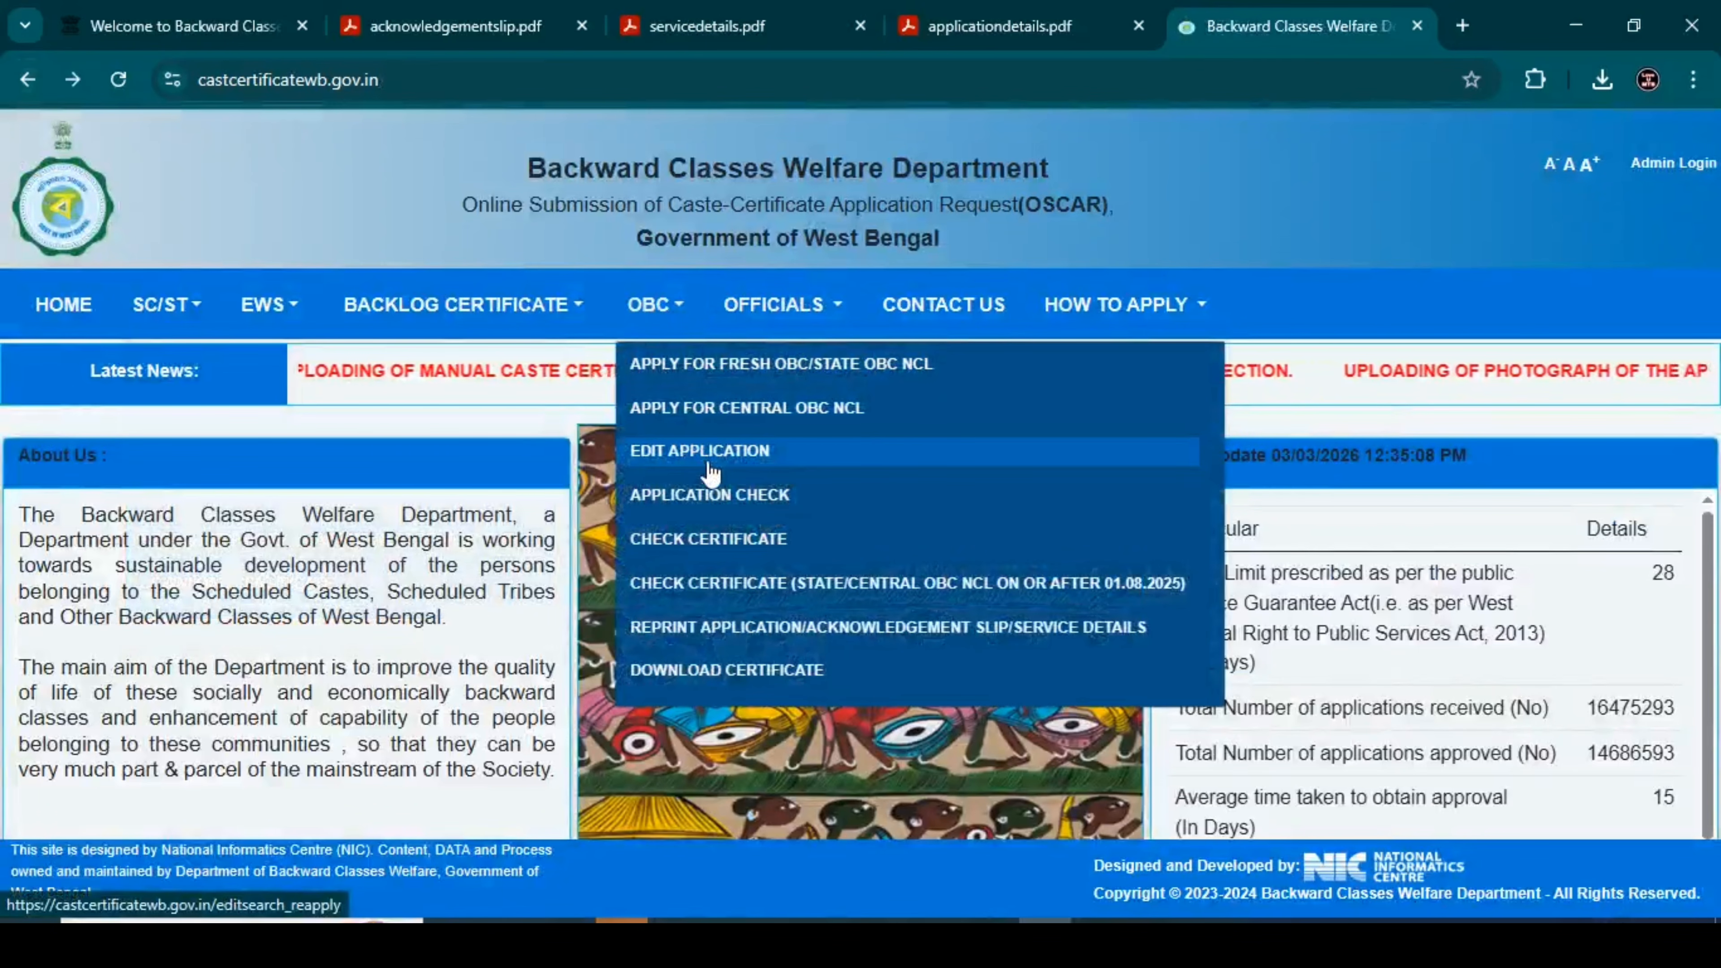
Open the portal's Edit OBC Application page and search for the application by its application number and the applicant's date of birth
{"action": "left_click", "coordinate": [734, 465]}
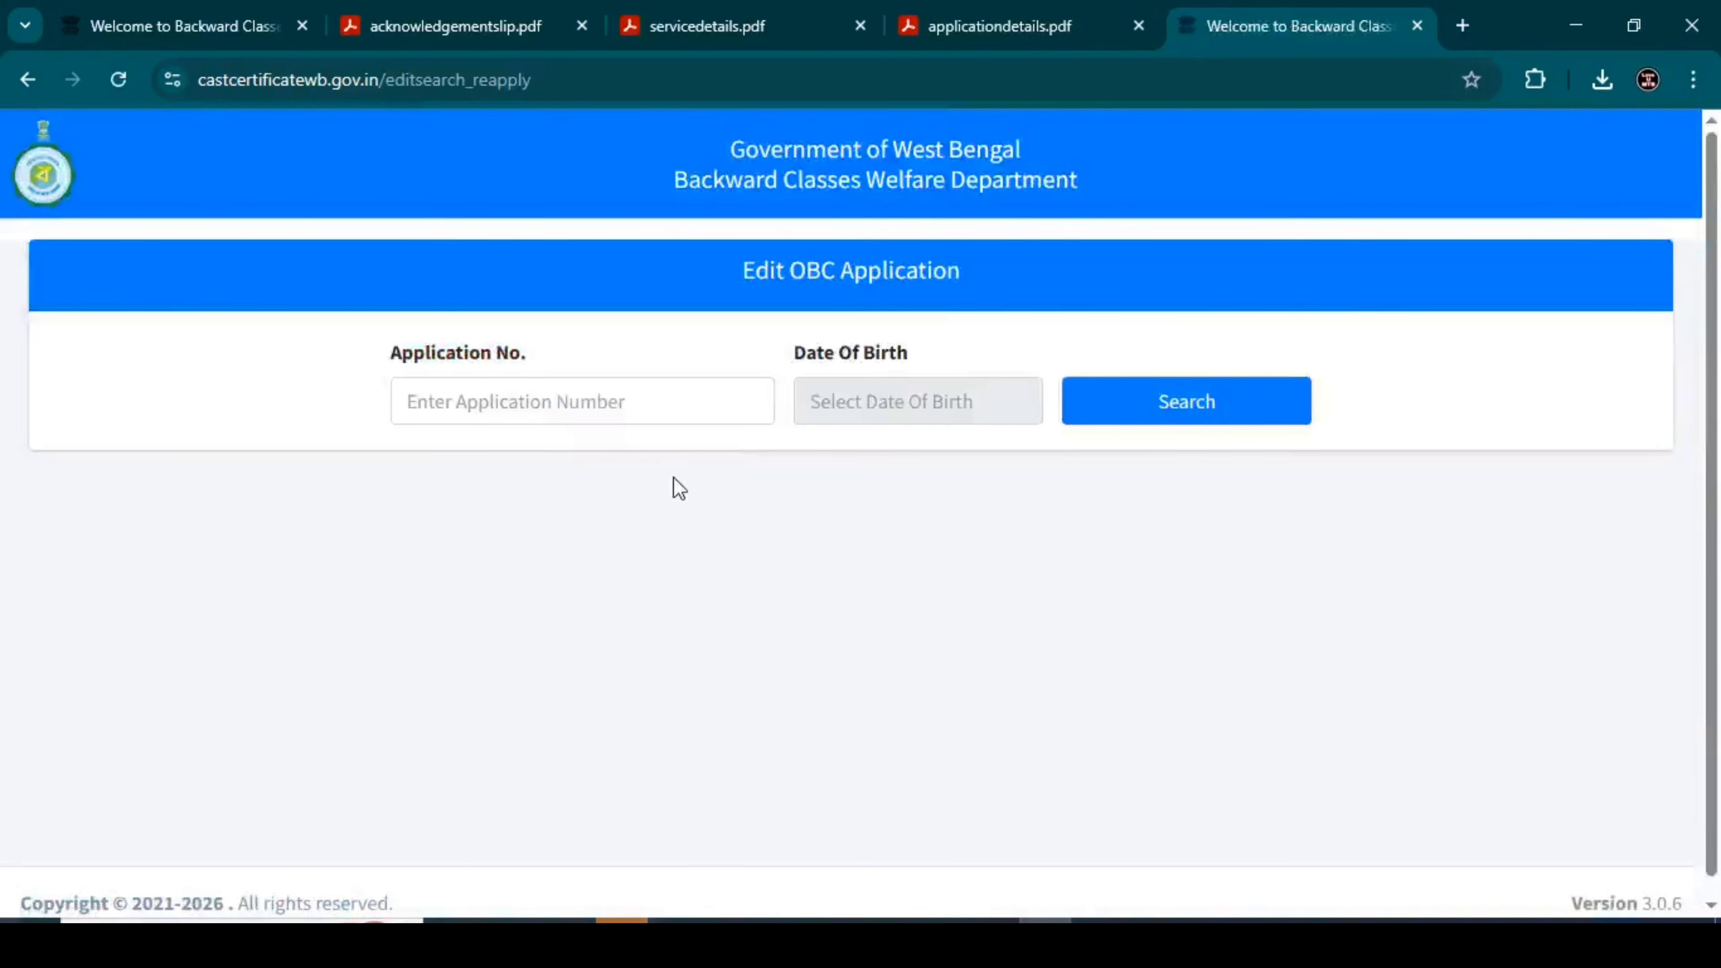
{"action": "right_click", "coordinate": [604, 400]}
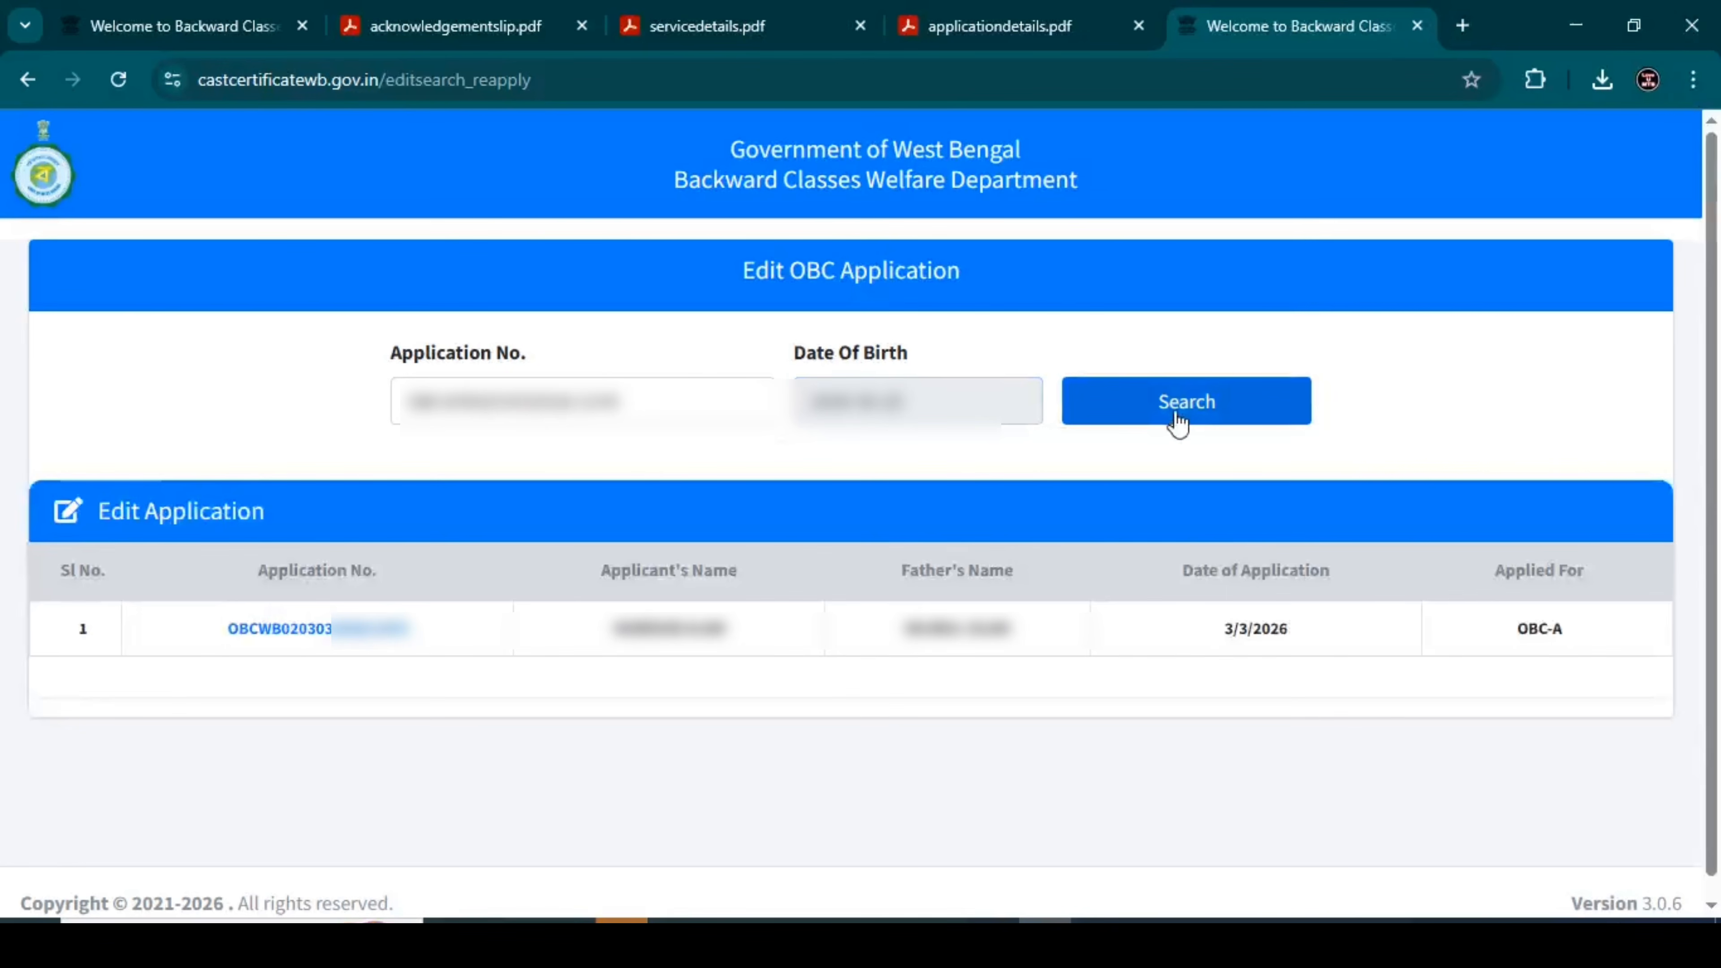